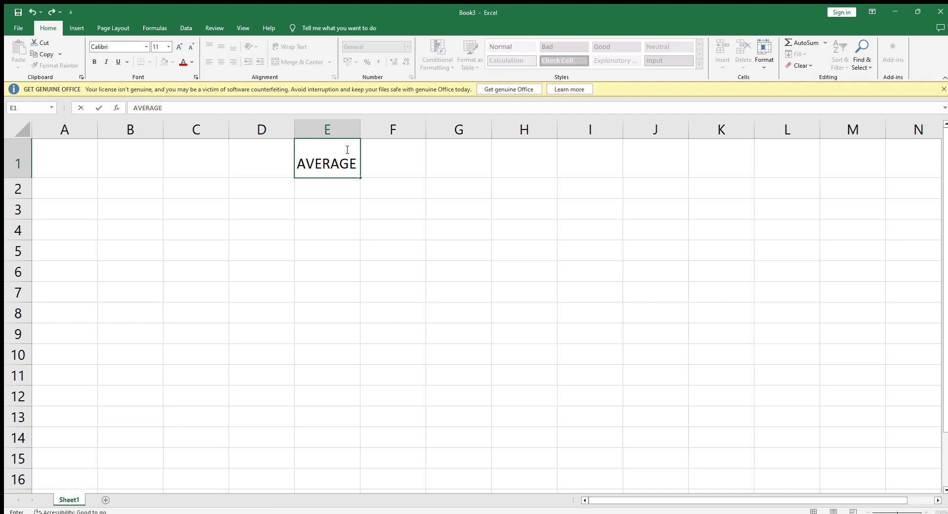
Finish the AVERAGE heading in E1 and enter 100, 500, 400, 200 and 600 in cells E3 to E7
{"action": "key", "text": "ctrl+b"}
{"action": "left_click", "coordinate": [350, 187]}
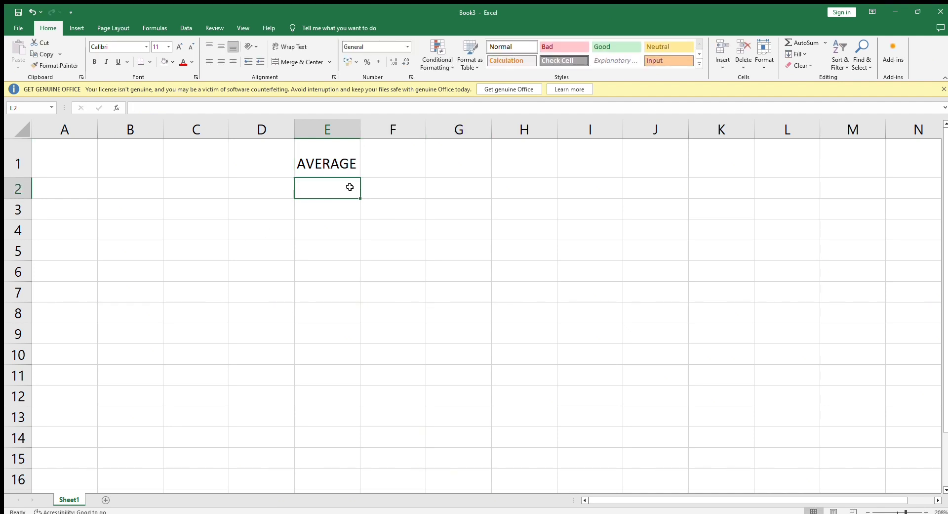
{"action": "key", "text": "Down"}
{"action": "type", "text": "100"}
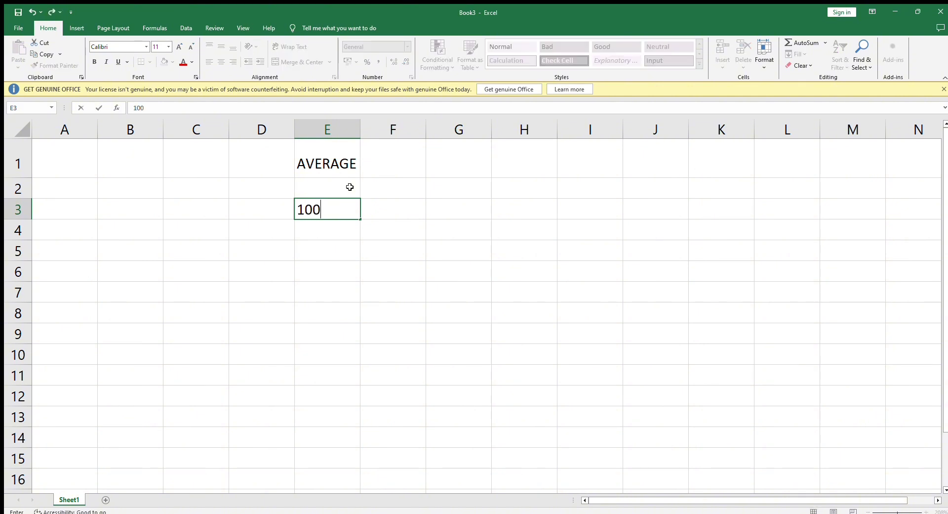
{"action": "key", "text": "Return"}
{"action": "type", "text": "500"}
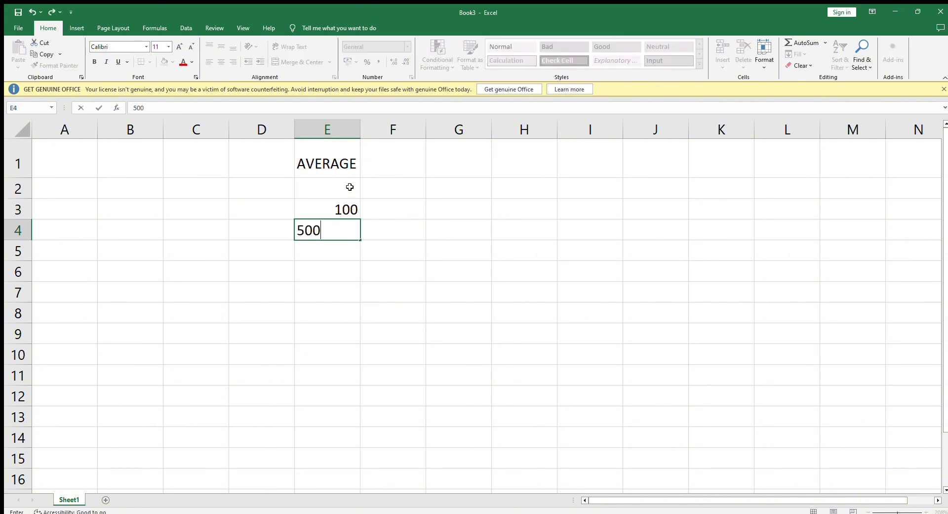
{"action": "key", "text": "Return"}
{"action": "type", "text": "400"}
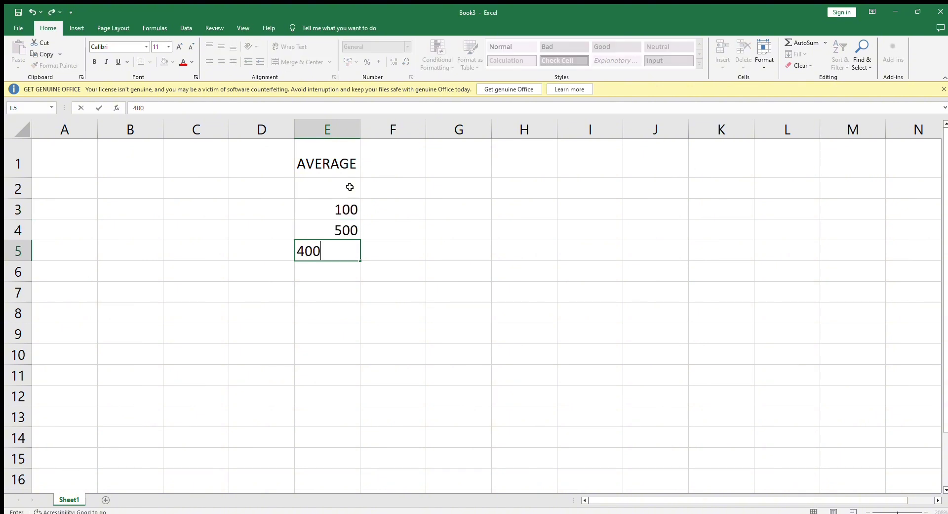
{"action": "key", "text": "Return"}
{"action": "type", "text": "200"}
{"action": "key", "text": "Return"}
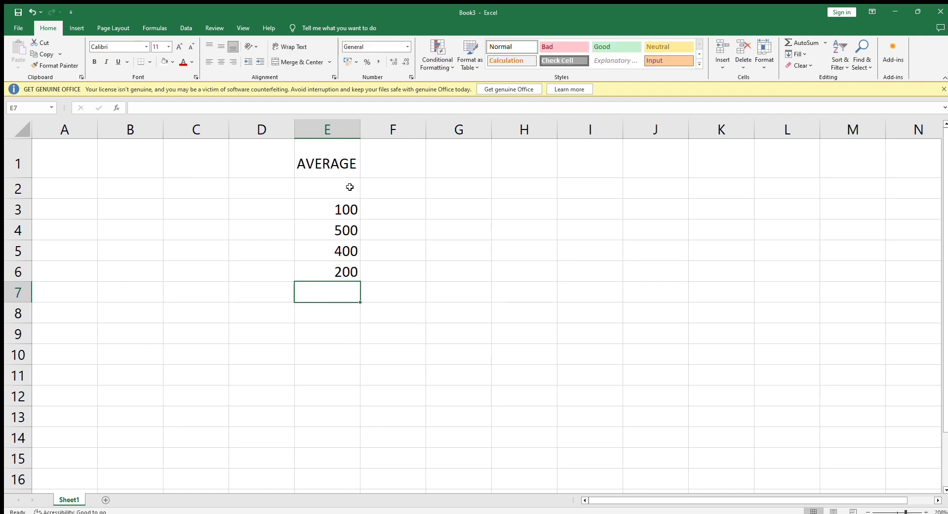
{"action": "type", "text": "600"}
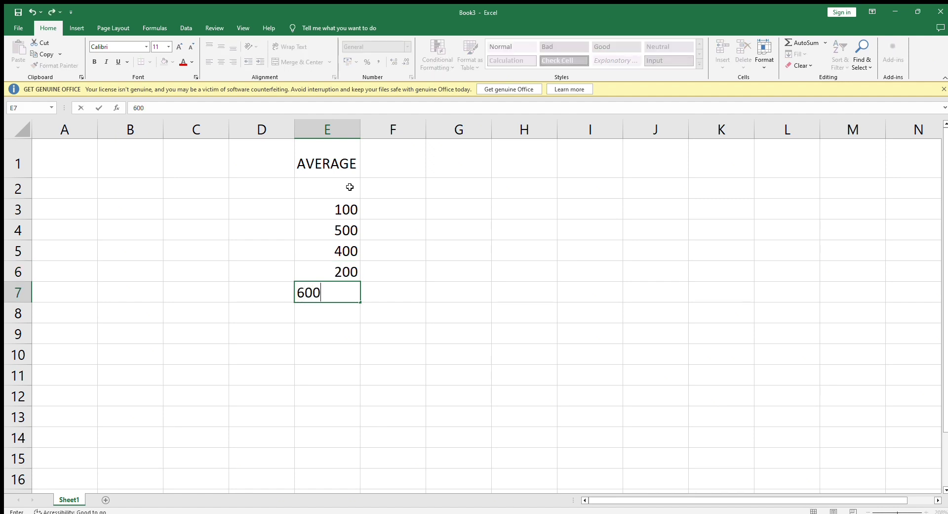
{"action": "key", "text": "Return"}
{"action": "key", "text": "Return"}
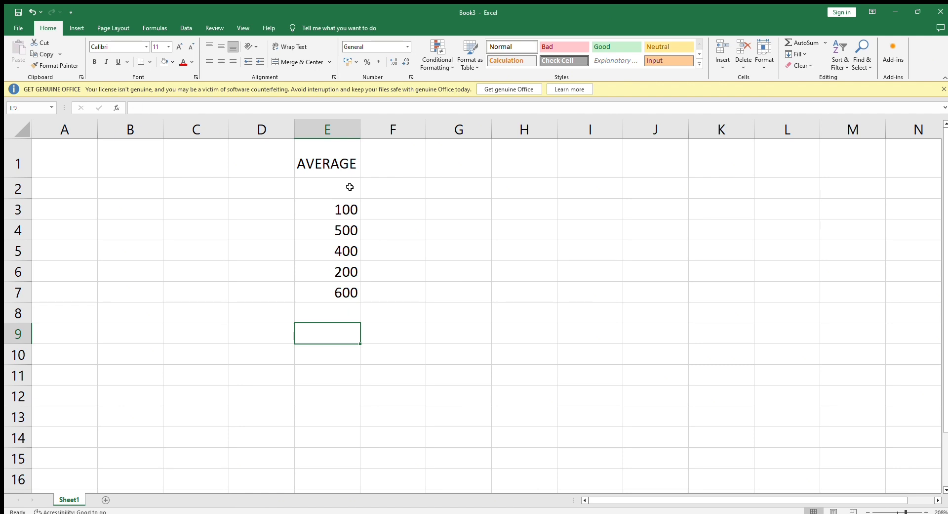
{"action": "type", "text": "AV"}
{"action": "key", "text": "BackSpace"}
{"action": "key", "text": "BackSpace"}
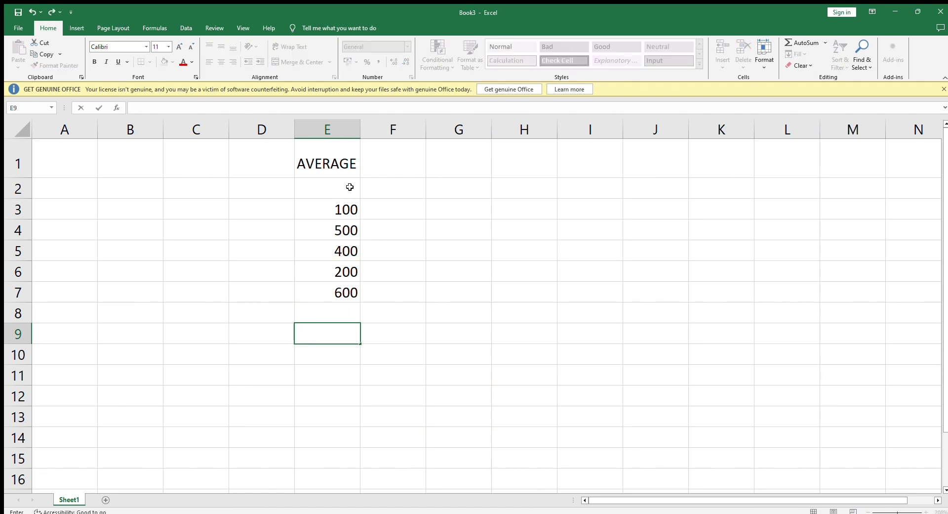
Enter the formula -AVERAGE(E3:E8) in cell E9, covering the column of numbers above
{"action": "type", "text": "-AVERAGE"}
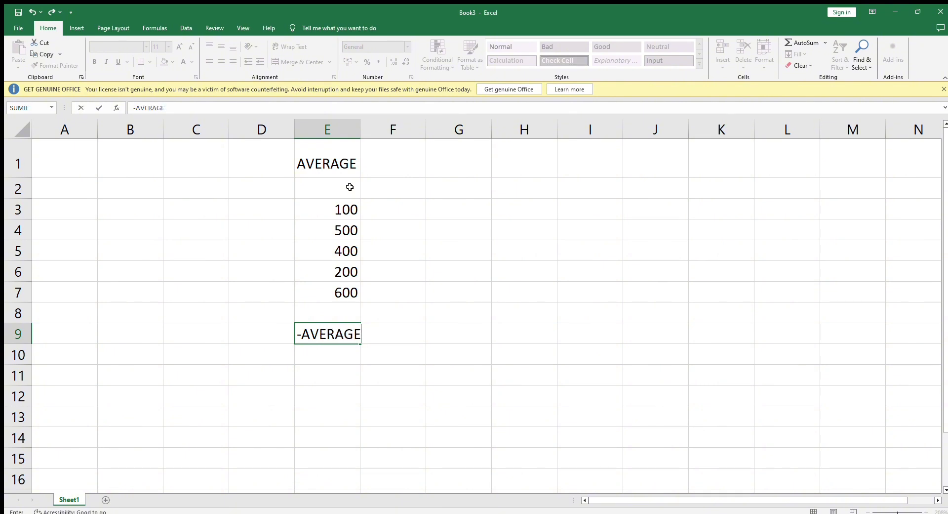
{"action": "type", "text": "("}
{"action": "left_click_drag", "start_coordinate": [318, 209], "coordinate": [331, 302]}
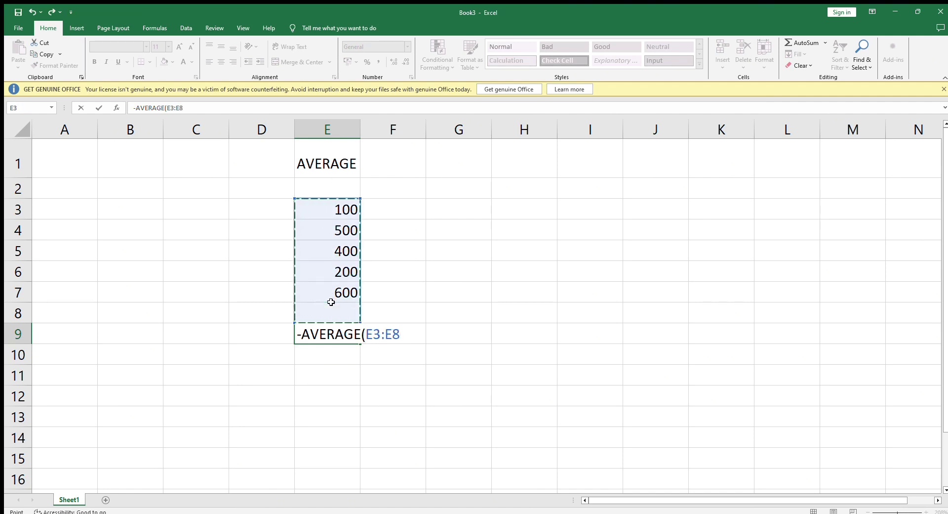
{"action": "type", "text": ")"}
{"action": "key", "text": "Return"}
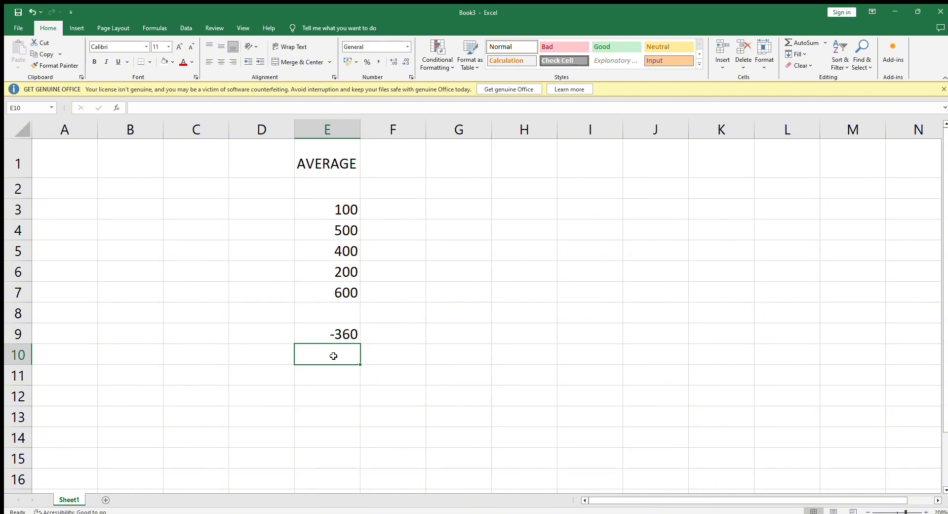
Enter the formula -AVERAGE(300,300,200) with directly typed numbers in cell E10
{"action": "type", "text": "-"}
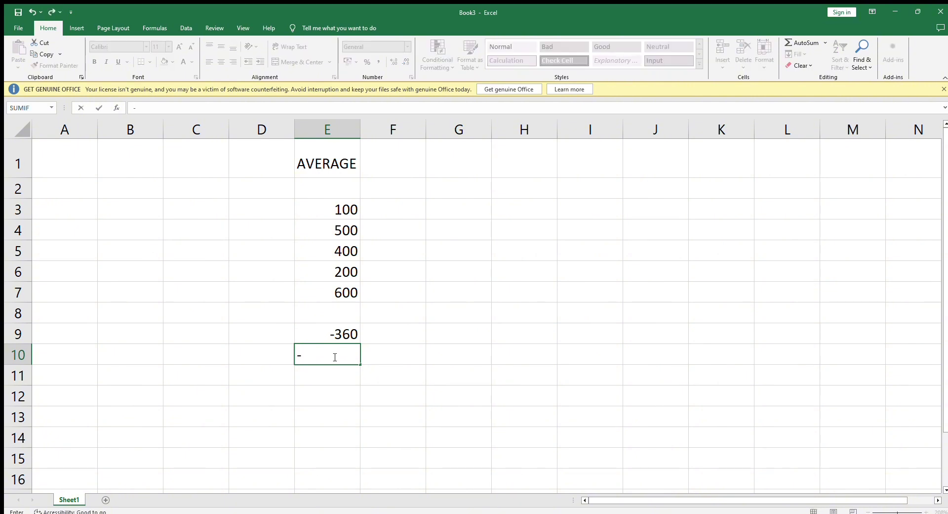
{"action": "type", "text": "AVERAGE("}
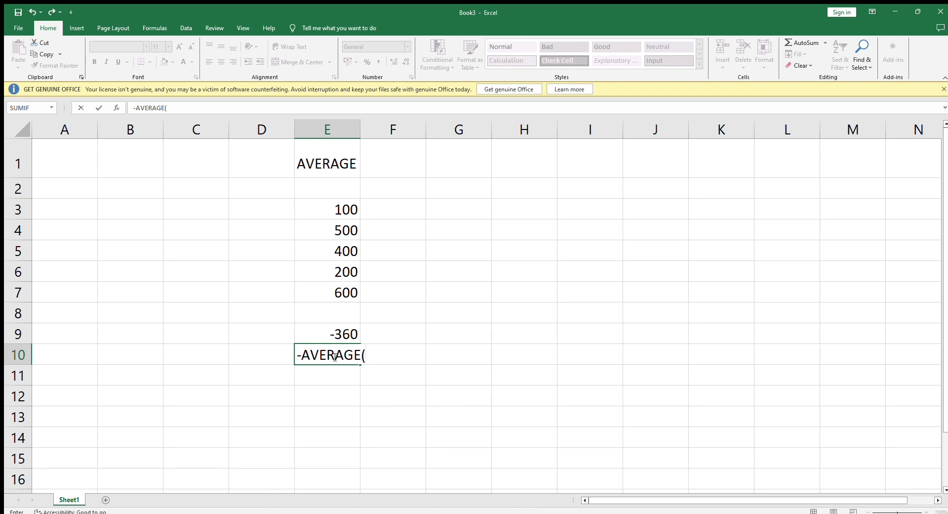
{"action": "type", "text": "300,300,"}
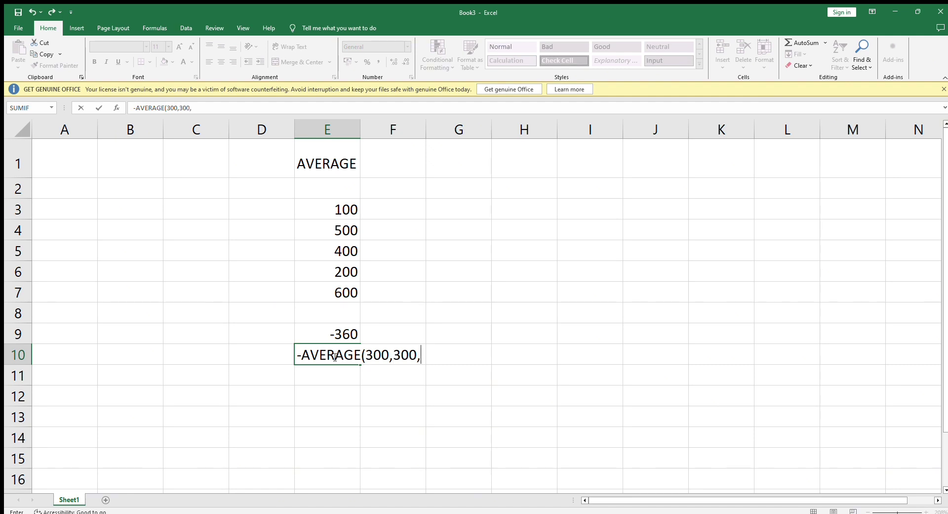
{"action": "type", "text": "200)"}
{"action": "key", "text": "Return"}
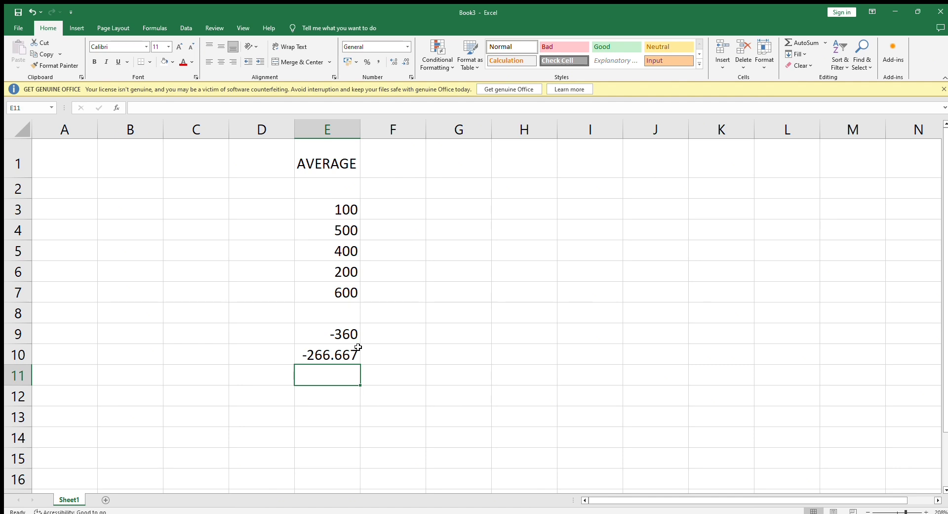
Enter the formula -AVERAGE(20,40,20) with directly typed numbers in cell E11
{"action": "type", "text": "-"}
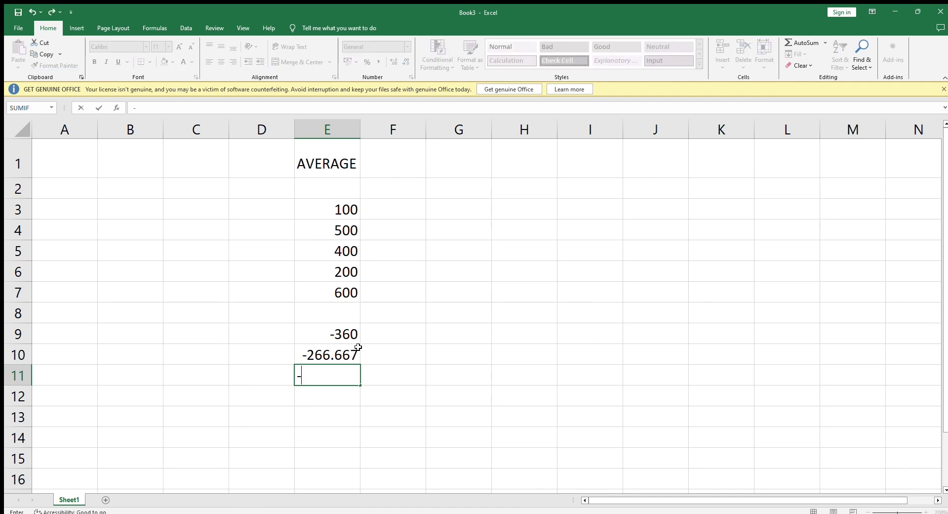
{"action": "type", "text": "AVERAGE"}
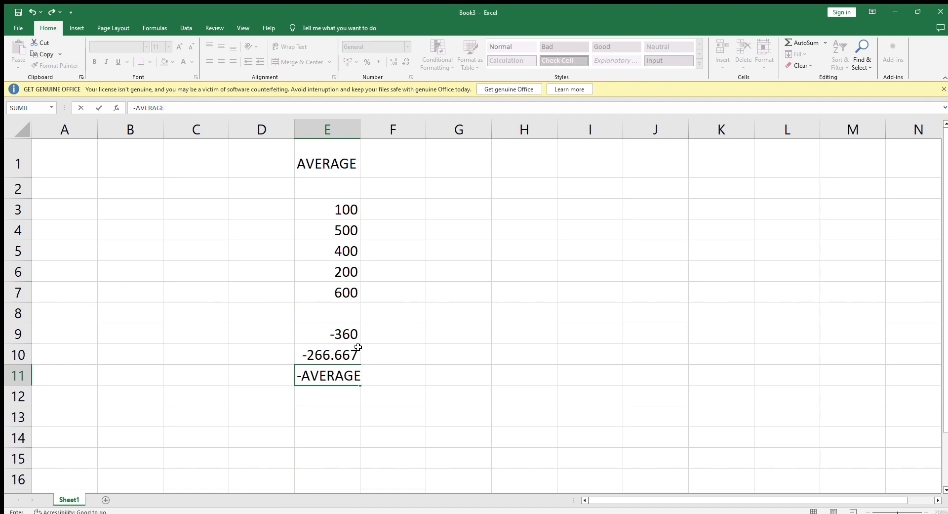
{"action": "type", "text": "(20,40,20"}
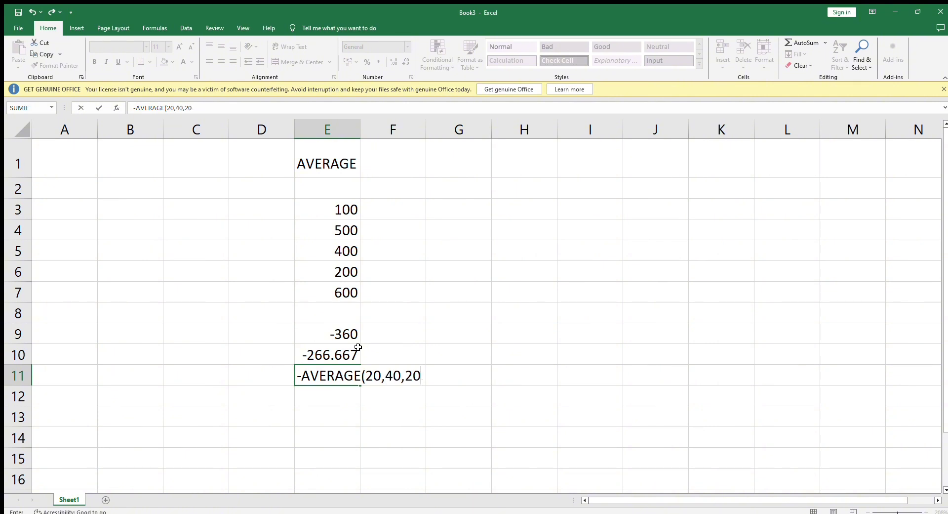
{"action": "type", "text": ")"}
{"action": "key", "text": "Return"}
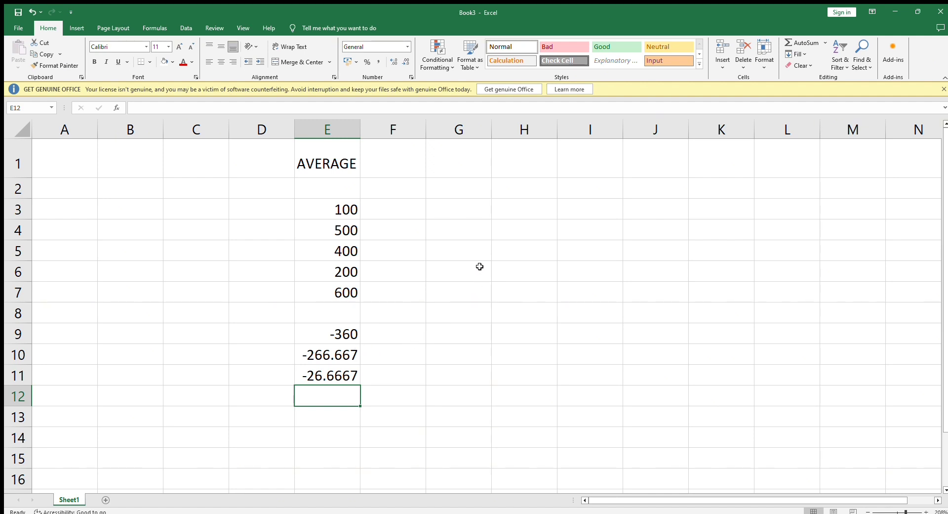
Enter the formula -AVERAGE(10,10,20) with directly typed numbers in cell G6
{"action": "left_click", "coordinate": [462, 278]}
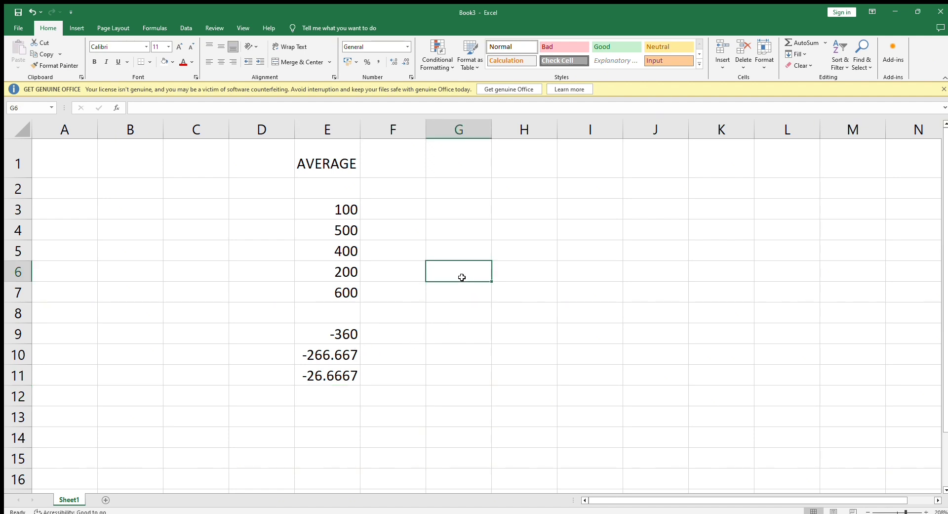
{"action": "type", "text": "-AVERAGE"}
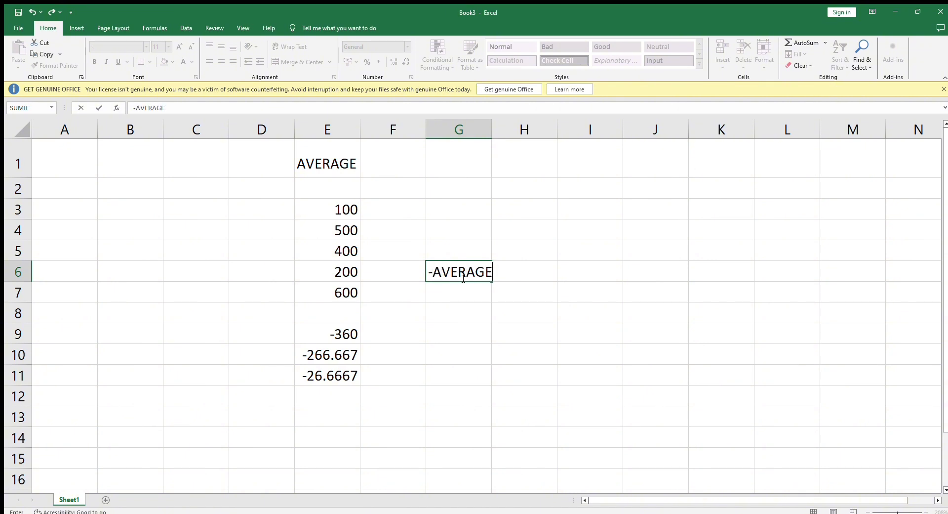
{"action": "type", "text": "(10,10,20"}
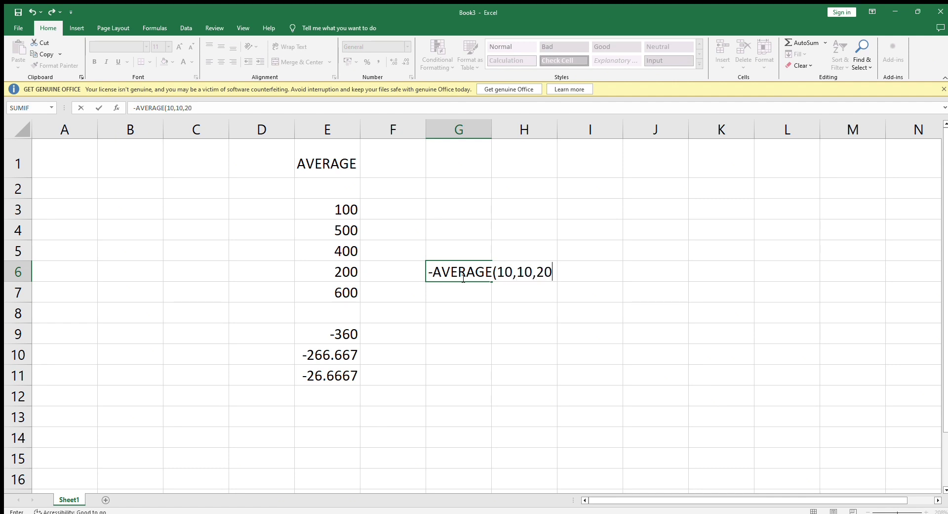
{"action": "type", "text": ")"}
{"action": "key", "text": "Return"}
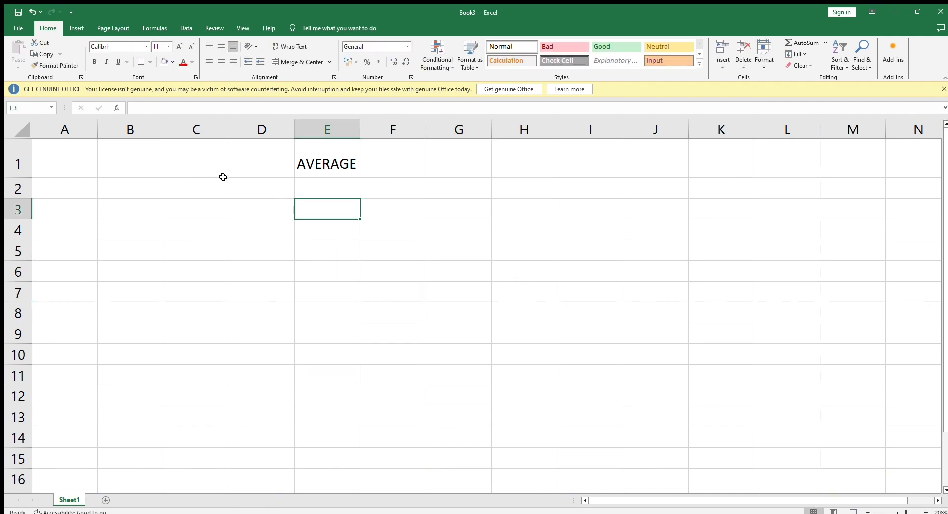
Create a column headed T1 in C2 with the values 14, 14, 13, 15 and 10 in C3 to C7
{"action": "left_click", "coordinate": [207, 190]}
{"action": "type", "text": "T1"}
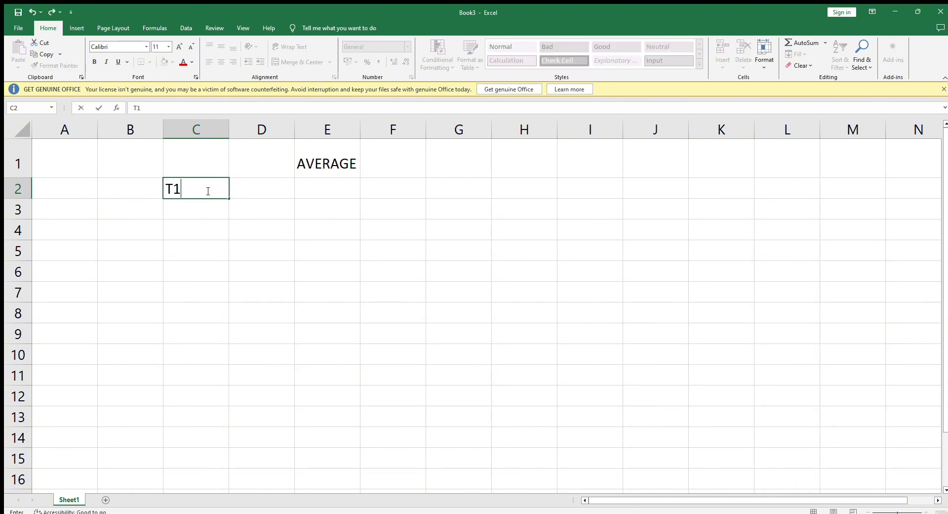
{"action": "key", "text": "Return"}
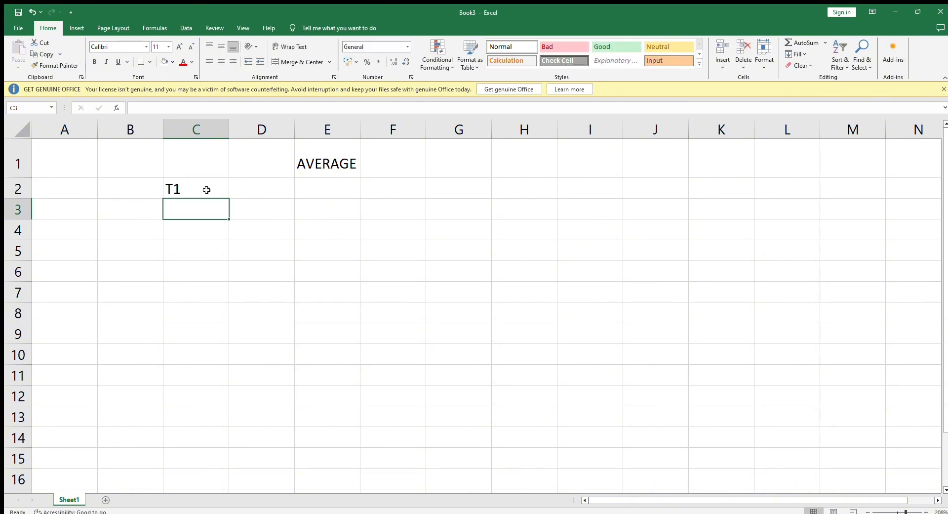
{"action": "type", "text": "14"}
{"action": "key", "text": "Return"}
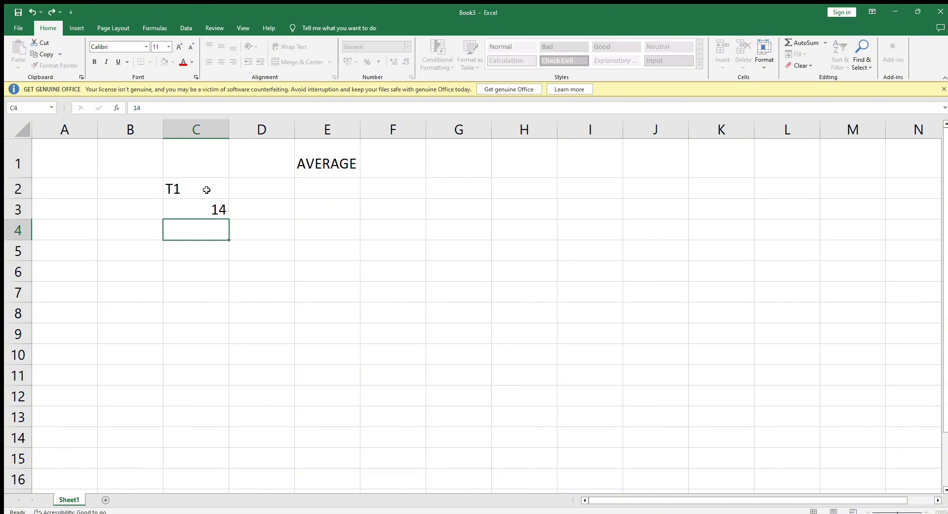
{"action": "type", "text": "14"}
{"action": "key", "text": "Return"}
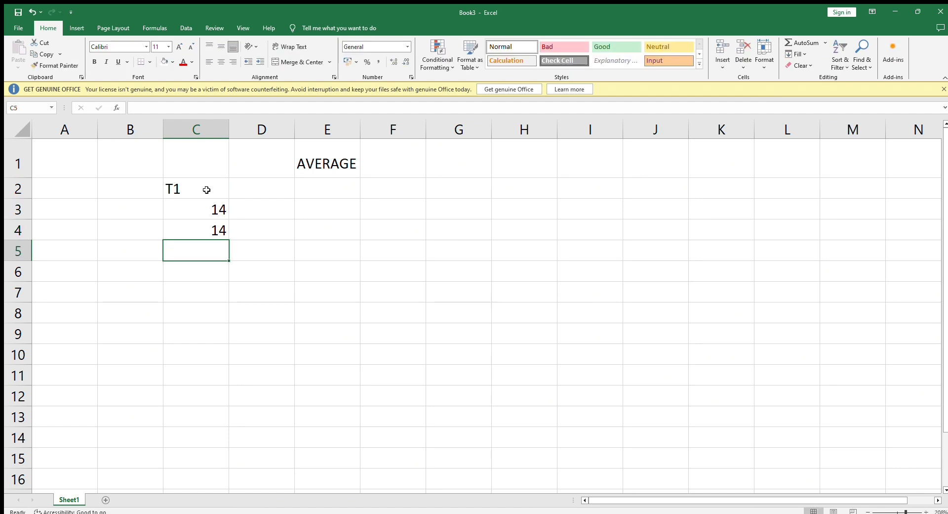
{"action": "type", "text": "13"}
{"action": "key", "text": "Return"}
{"action": "type", "text": "15"}
{"action": "key", "text": "Return"}
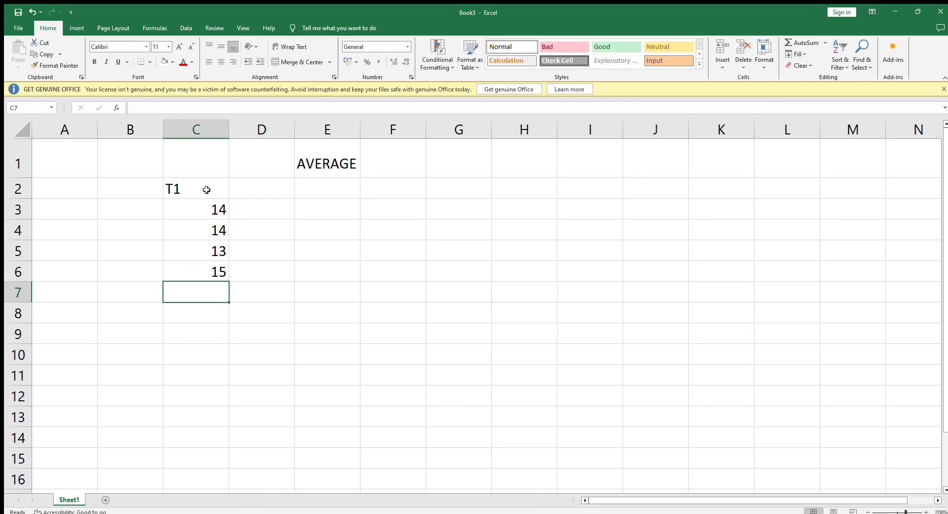
{"action": "type", "text": "10"}
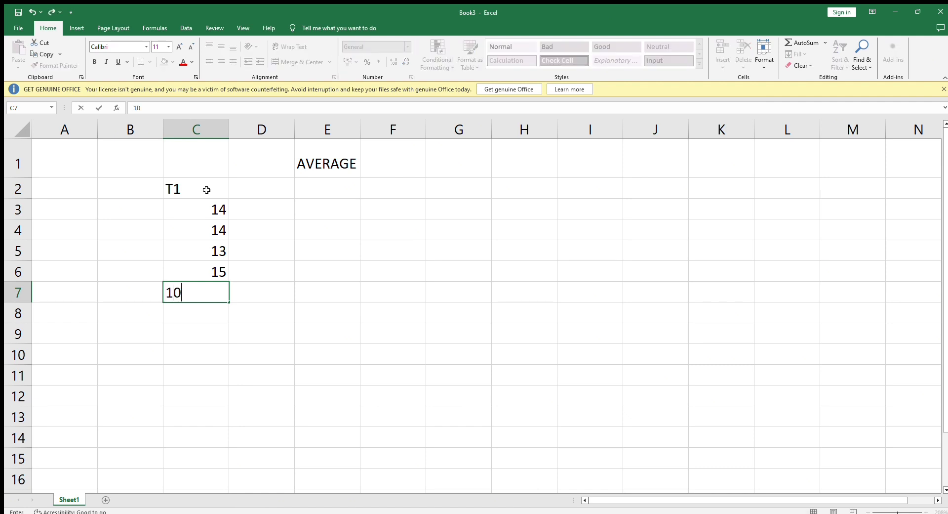
{"action": "key", "text": "Return"}
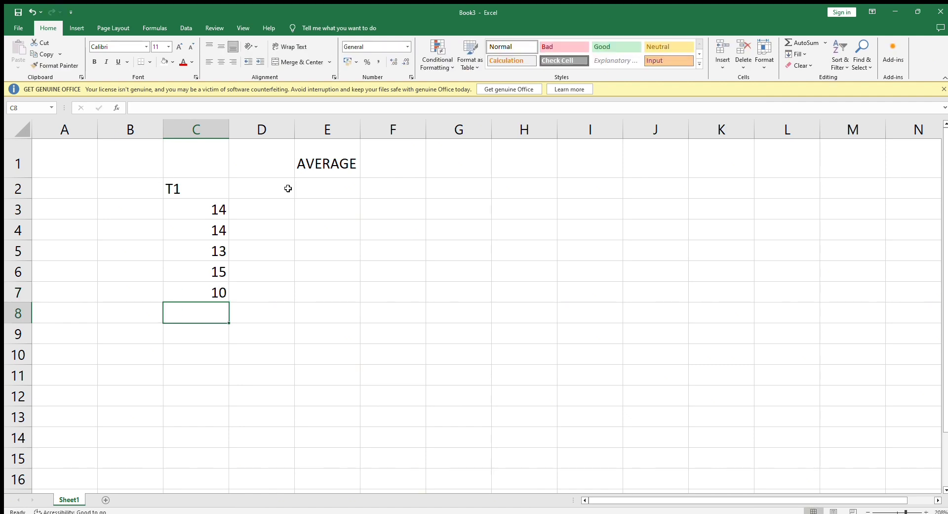
Create a column headed T2 in D2 with the values 16, 12 and 13 in D3 to D5
{"action": "left_click", "coordinate": [288, 188]}
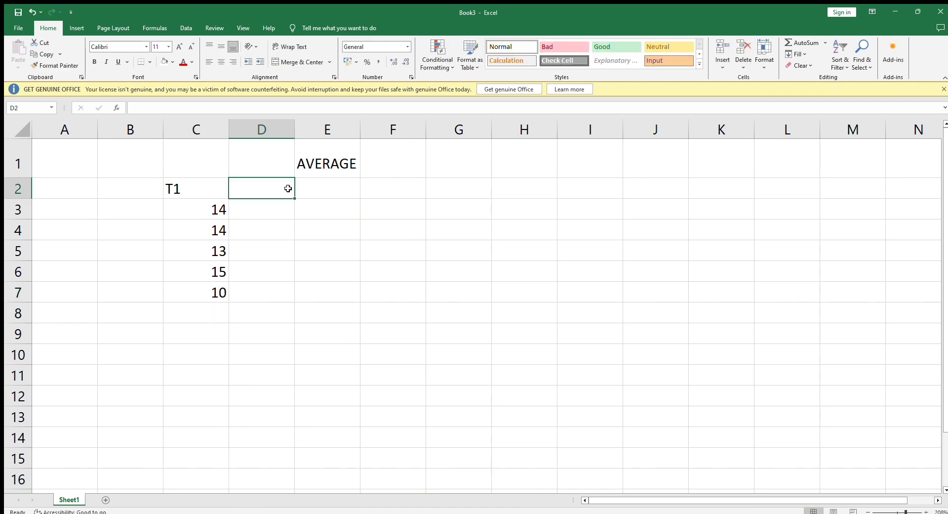
{"action": "type", "text": "T2"}
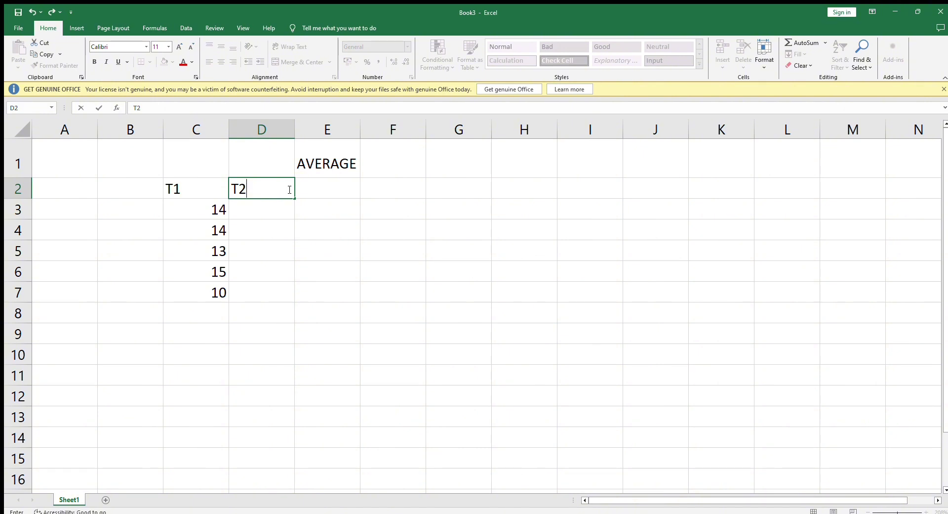
{"action": "key", "text": "Return"}
{"action": "type", "text": "4"}
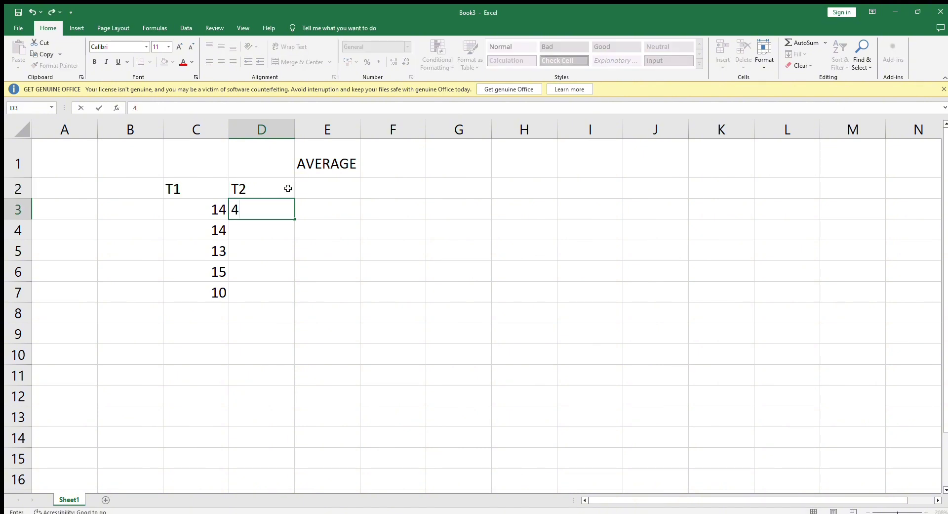
{"action": "key", "text": "BackSpace"}
{"action": "type", "text": "16"}
{"action": "key", "text": "Return"}
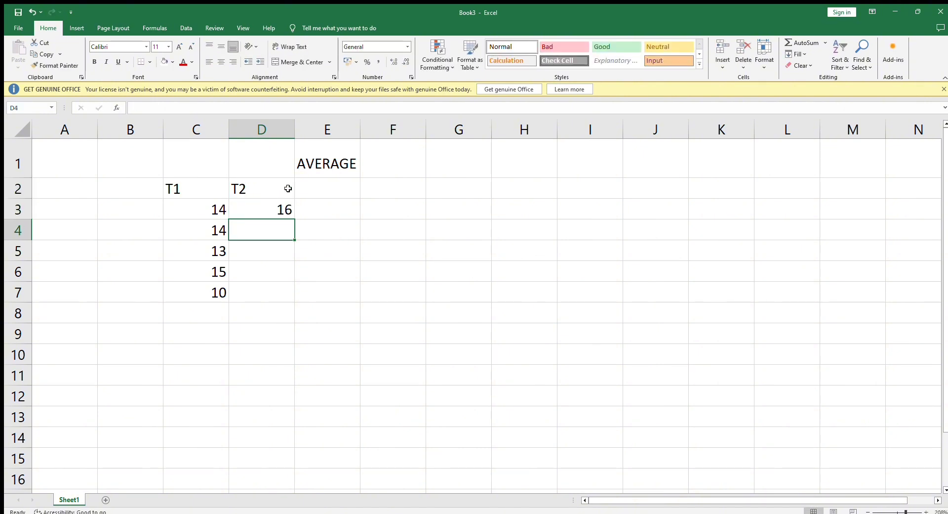
{"action": "type", "text": "12"}
{"action": "key", "text": "Return"}
{"action": "type", "text": "13"}
{"action": "key", "text": "Return"}
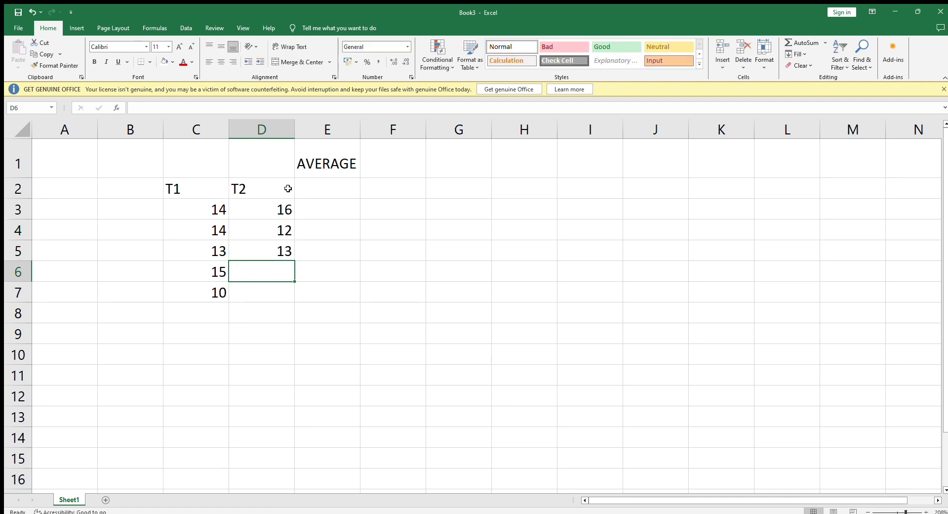
Complete the T2 column with 14 in D6 and 12 in D7
{"action": "type", "text": "1114"}
{"action": "key", "text": "Return"}
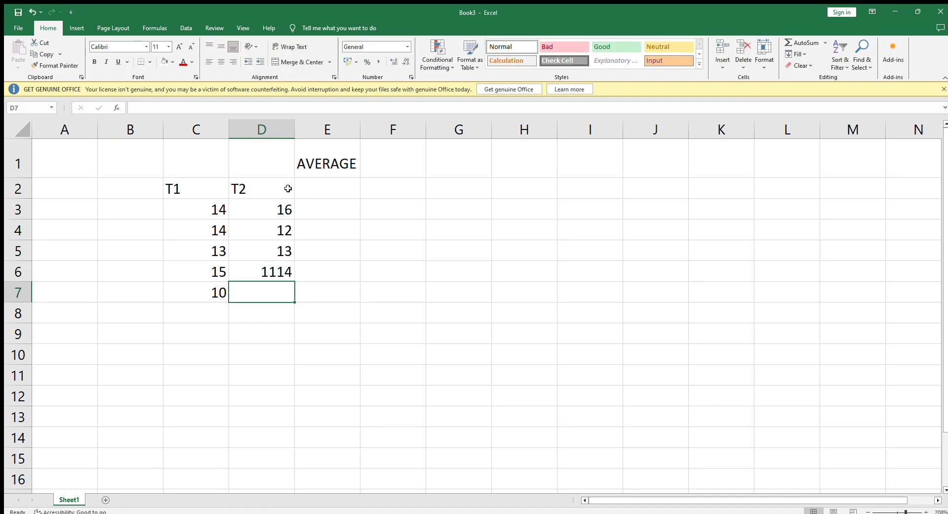
{"action": "key", "text": "Up"}
{"action": "key", "text": "BackSpace"}
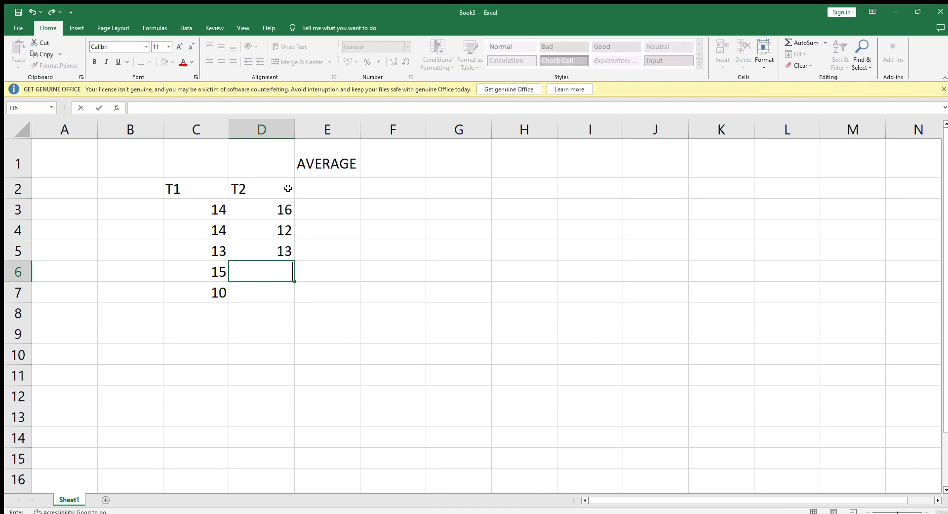
{"action": "type", "text": "14"}
{"action": "key", "text": "Return"}
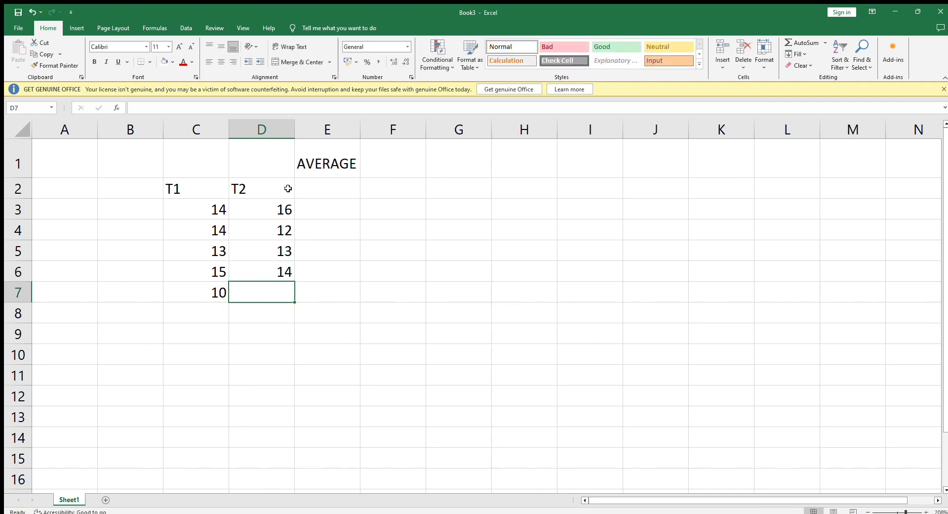
{"action": "type", "text": "12"}
{"action": "key", "text": "Return"}
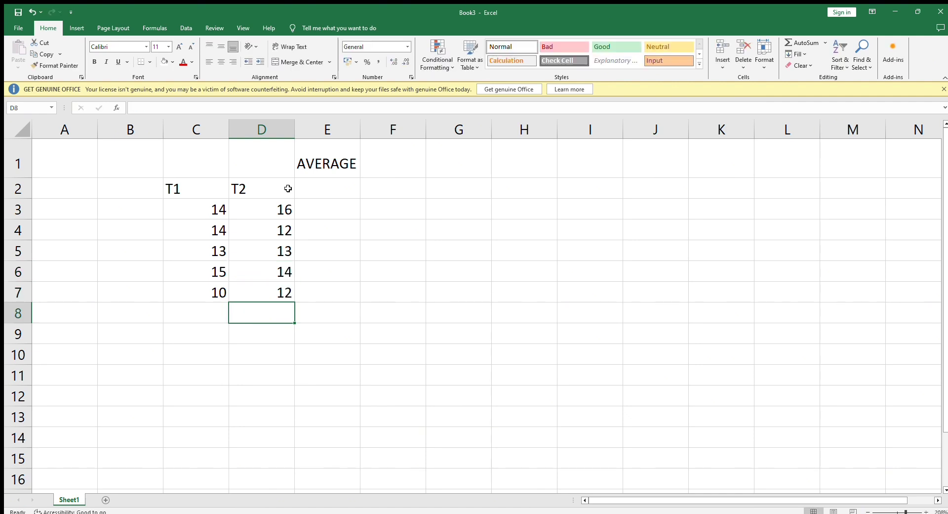
Enter the formula -AVERAGE(C3:C7) in cell C10 to average the T1 values
{"action": "left_click", "coordinate": [218, 356]}
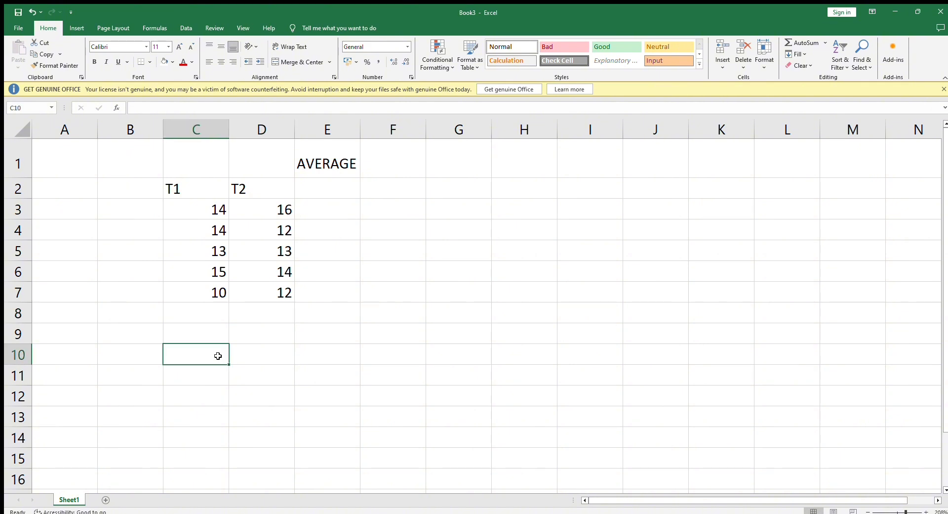
{"action": "type", "text": "-AVERA"}
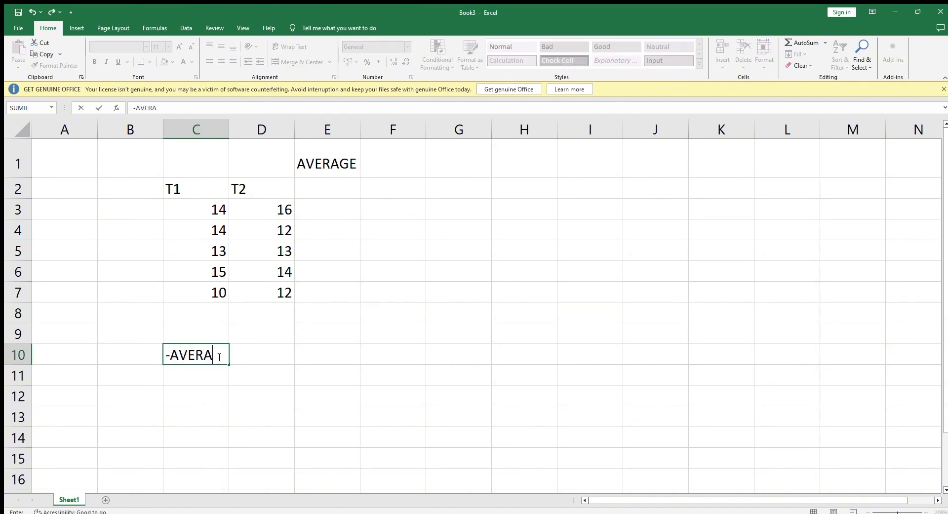
{"action": "type", "text": "GE("}
{"action": "left_click_drag", "start_coordinate": [205, 207], "coordinate": [208, 292]}
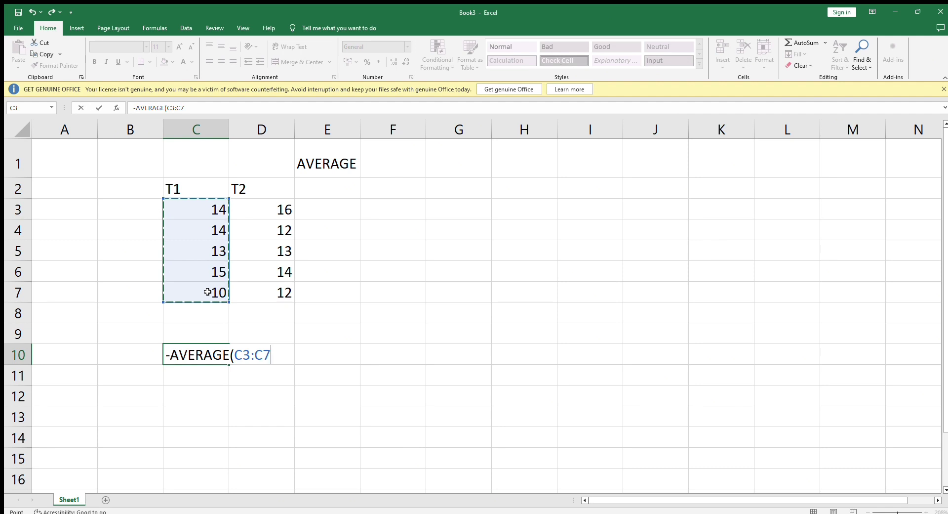
{"action": "type", "text": ")"}
{"action": "key", "text": "Return"}
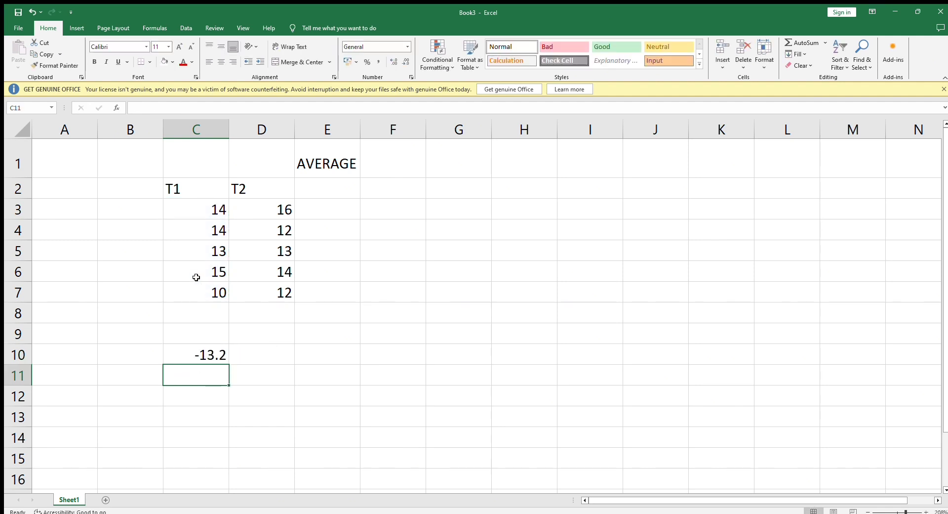
Label the result cells below the table with T1 in C9 and T2 in D9
{"action": "left_click", "coordinate": [120, 358]}
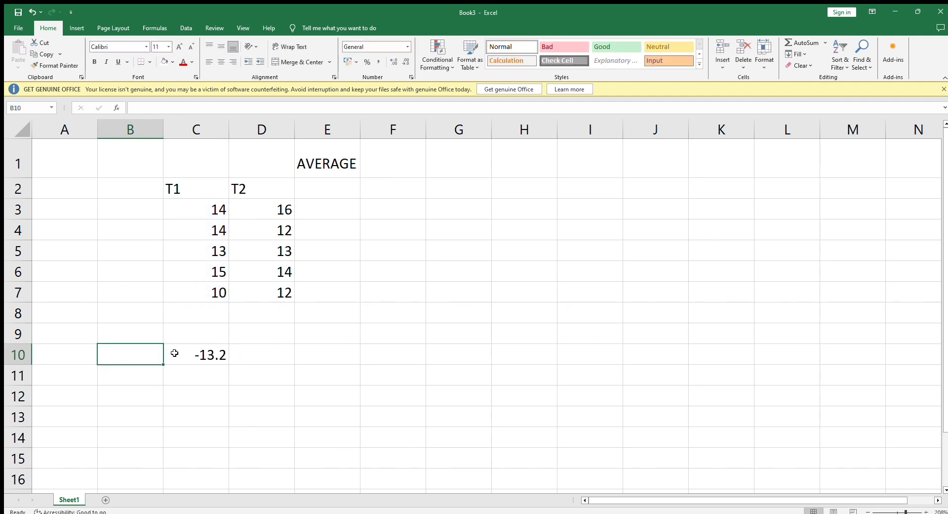
{"action": "left_click", "coordinate": [181, 334]}
{"action": "type", "text": "T1"}
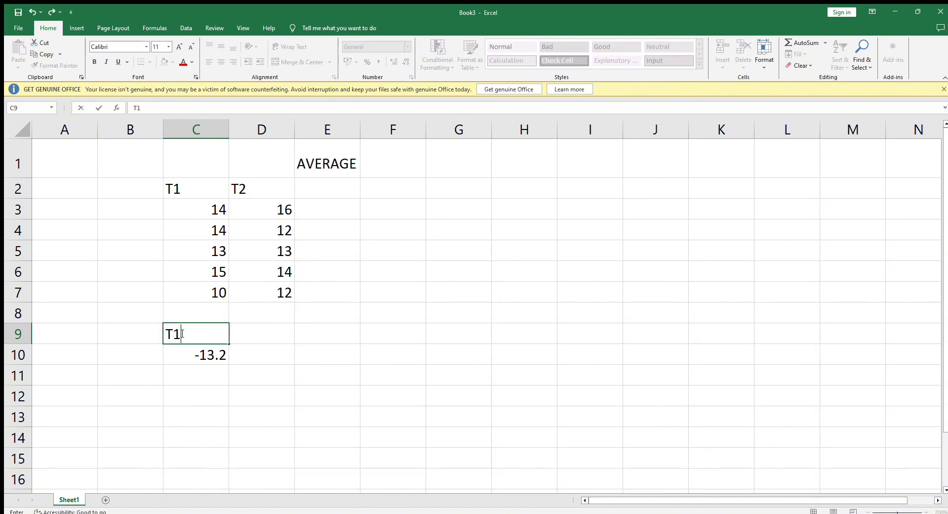
{"action": "left_click", "coordinate": [242, 337]}
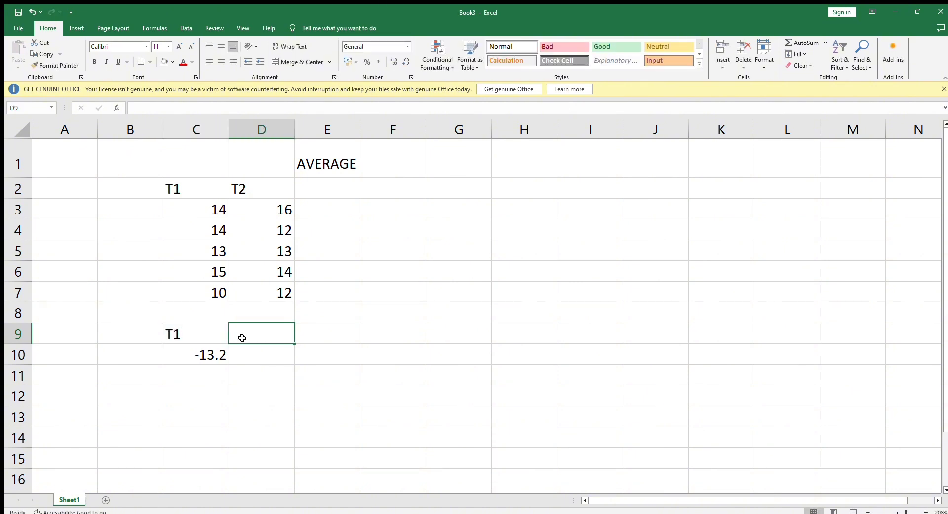
{"action": "type", "text": "T2"}
{"action": "key", "text": "Return"}
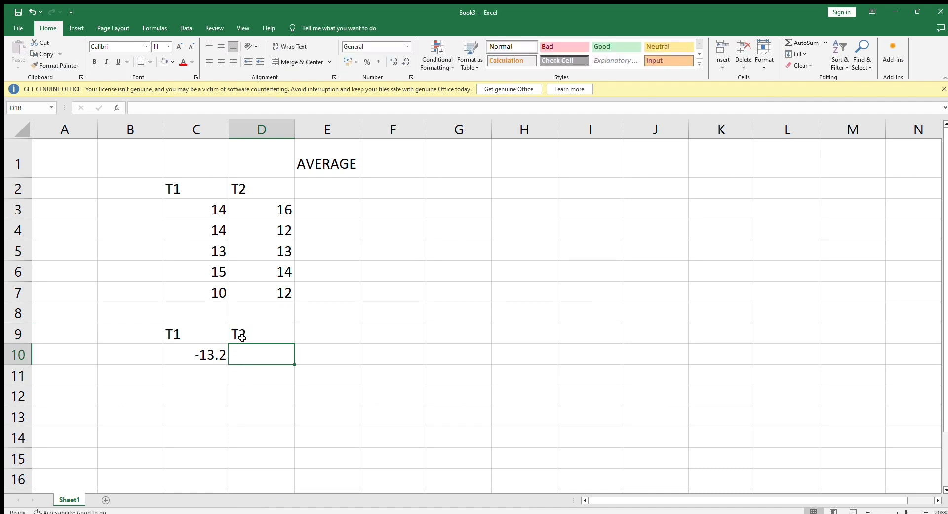
Enter the formula -AVERAGE(D3:D7) in cell D10 to average the T2 values
{"action": "type", "text": "-AVERAGE"}
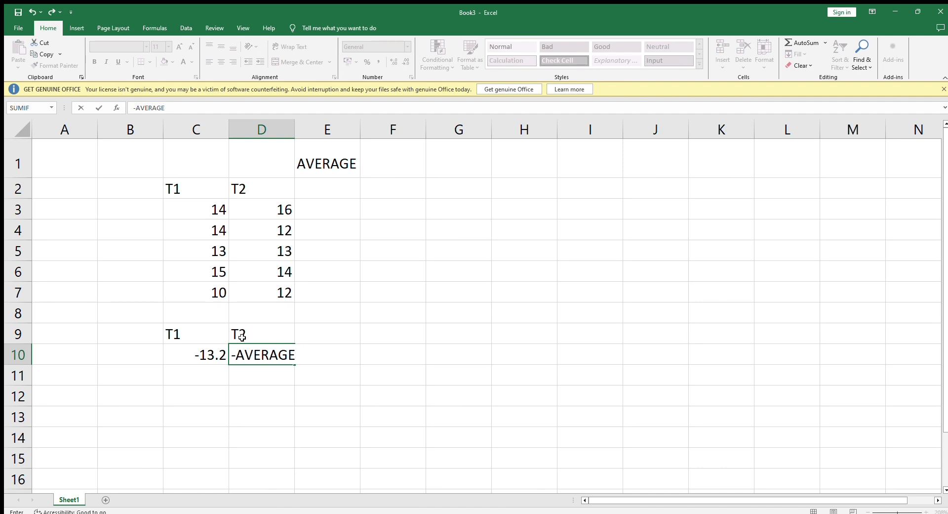
{"action": "type", "text": "("}
{"action": "left_click_drag", "start_coordinate": [275, 205], "coordinate": [279, 292]}
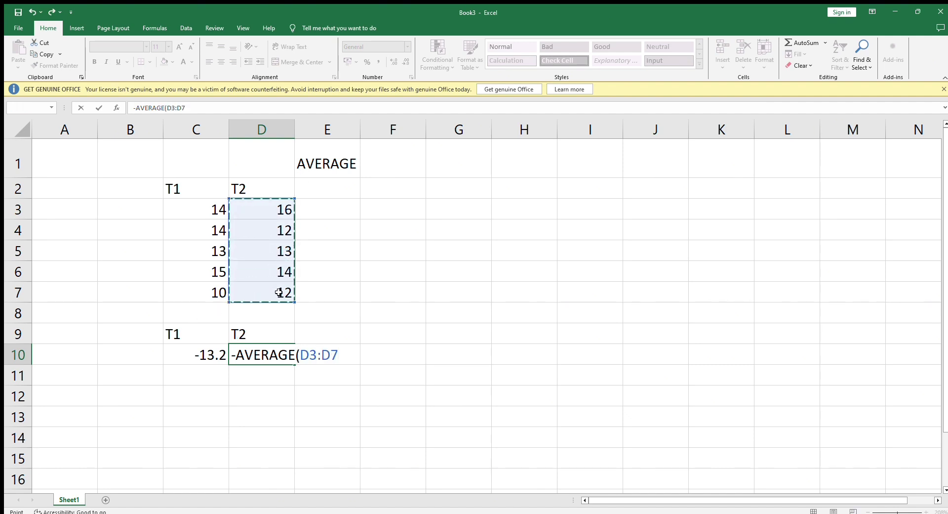
{"action": "type", "text": "("}
{"action": "key", "text": "BackSpace"}
{"action": "type", "text": ")"}
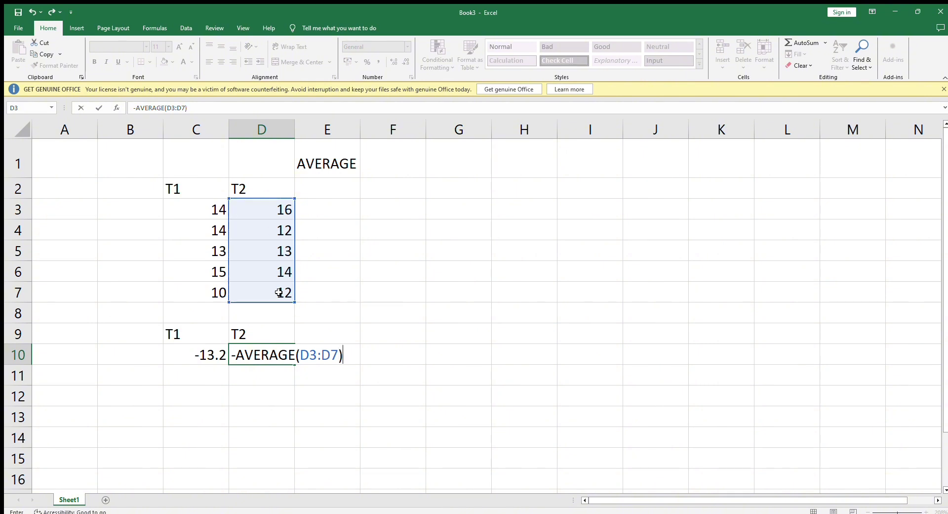
{"action": "key", "text": "Return"}
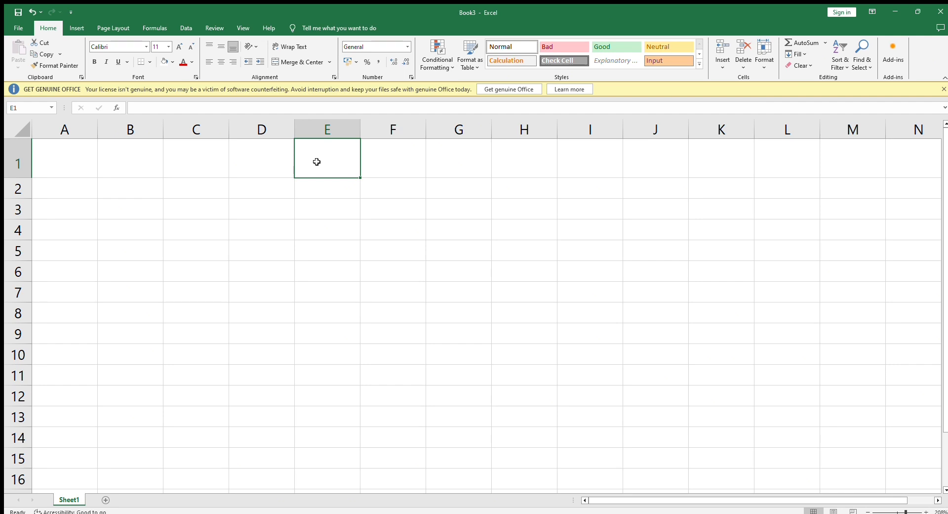
Enter the heading SUM in cell E1 of the empty sheet
{"action": "type", "text": "SU"}
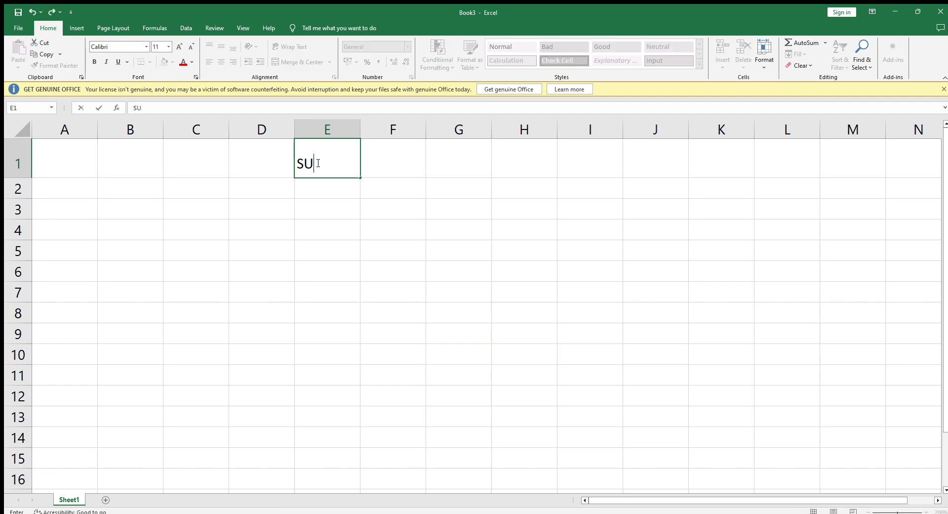
{"action": "type", "text": "M"}
{"action": "key", "text": "Return"}
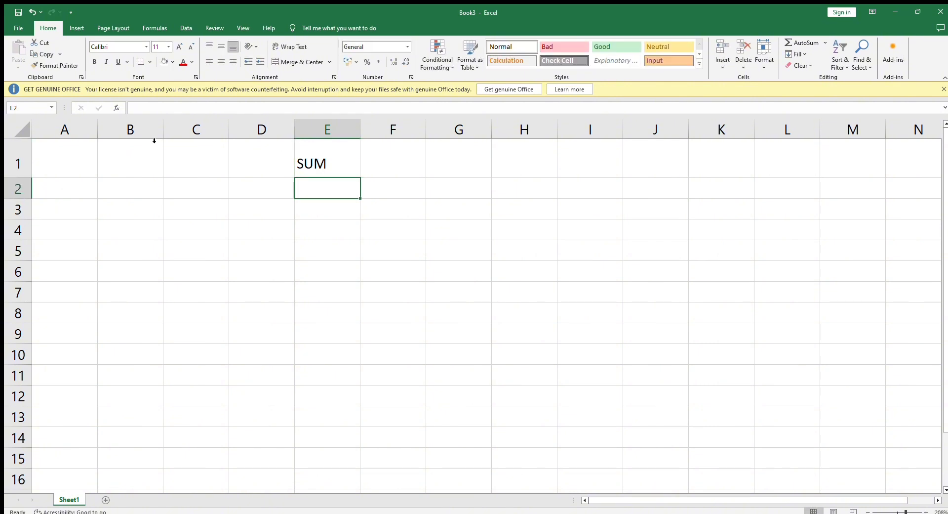
Create a column headed T1 in C2 with the values 12, 12, 11, 13 and 14 in C3 to C7
{"action": "left_click", "coordinate": [222, 197]}
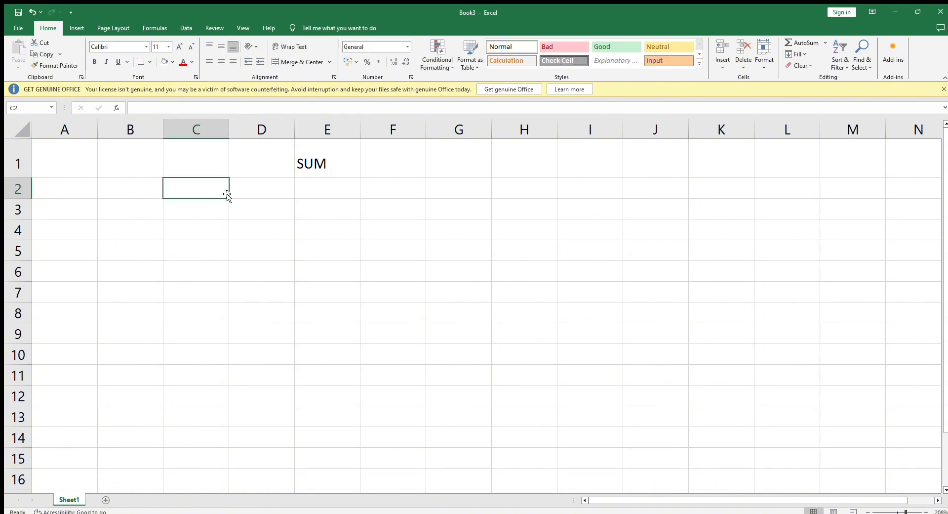
{"action": "type", "text": "T1"}
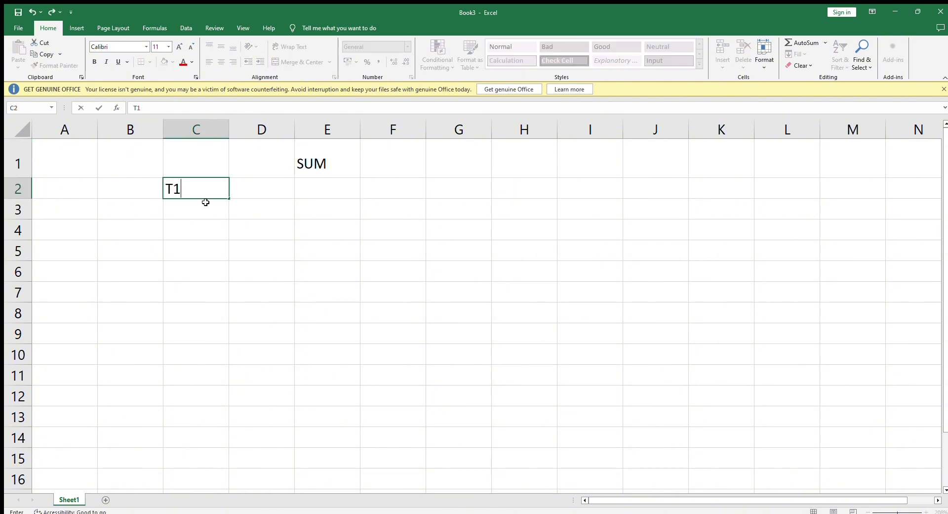
{"action": "key", "text": "Return"}
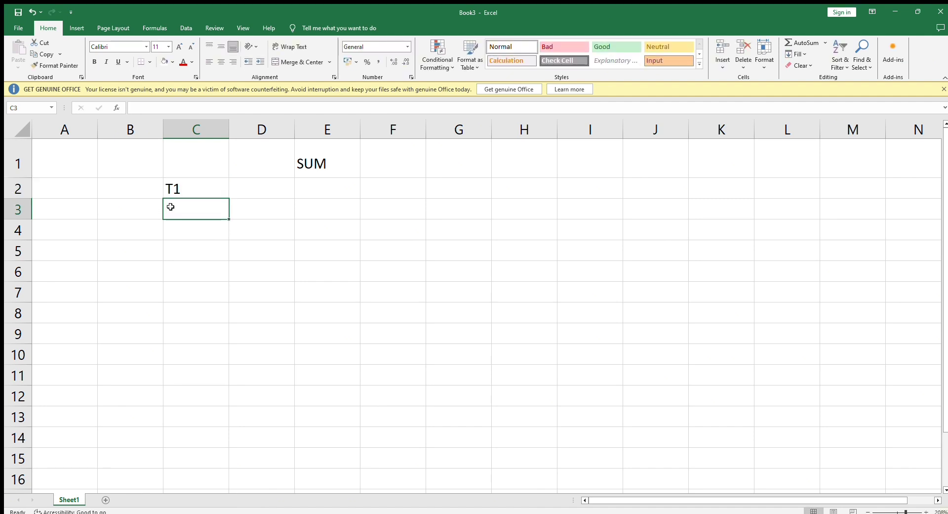
{"action": "type", "text": "12"}
{"action": "key", "text": "Return"}
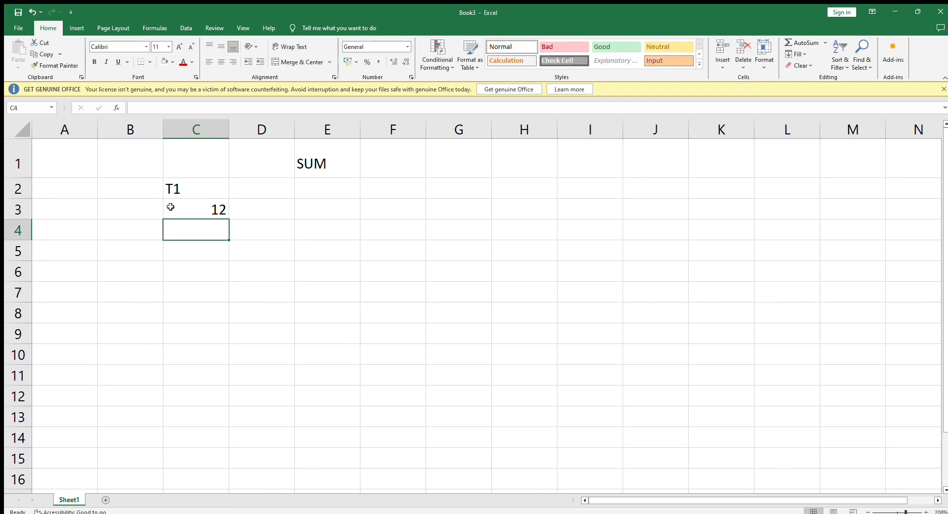
{"action": "type", "text": "12"}
{"action": "key", "text": "Return"}
{"action": "type", "text": "11"}
{"action": "key", "text": "Return"}
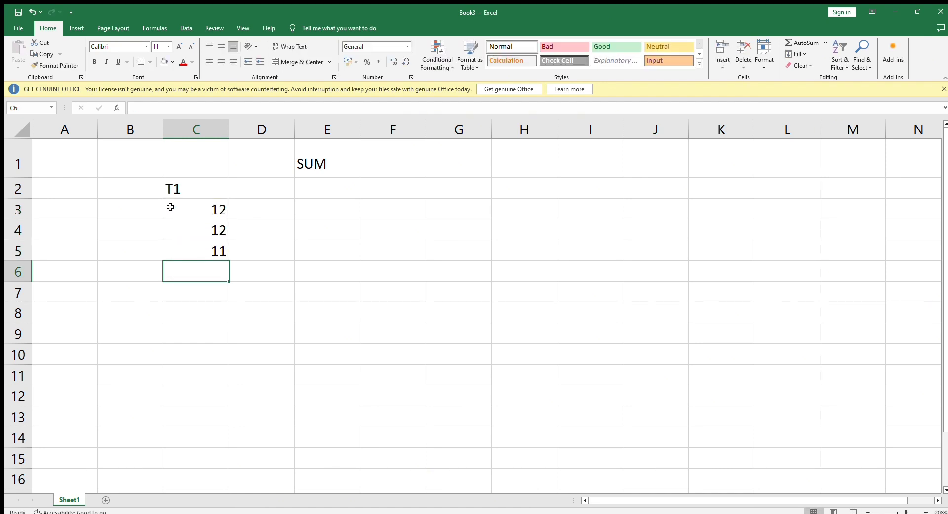
{"action": "type", "text": "13"}
{"action": "key", "text": "Return"}
{"action": "type", "text": "14"}
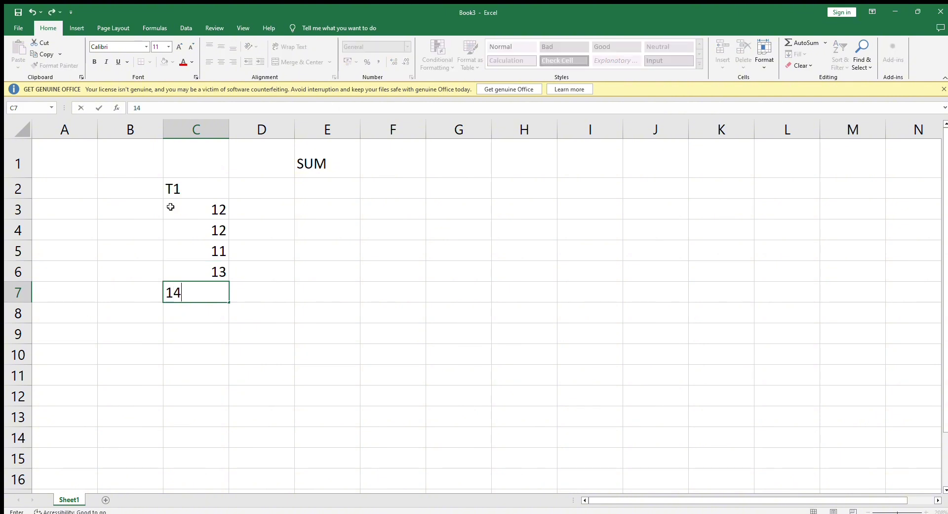
{"action": "key", "text": "Return"}
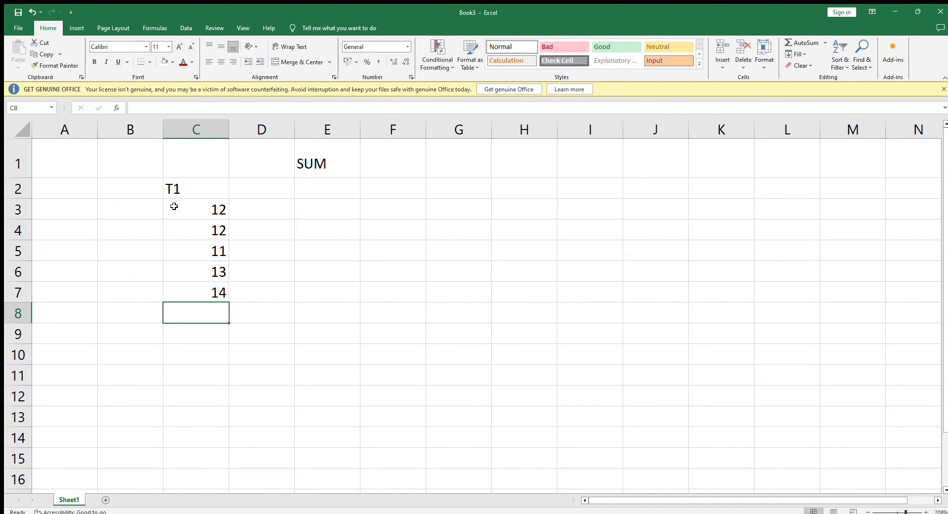
Create a column headed T2 in D2 with the values 12, 13, 14, 15 and 11 in D3 to D7
{"action": "left_click", "coordinate": [283, 188]}
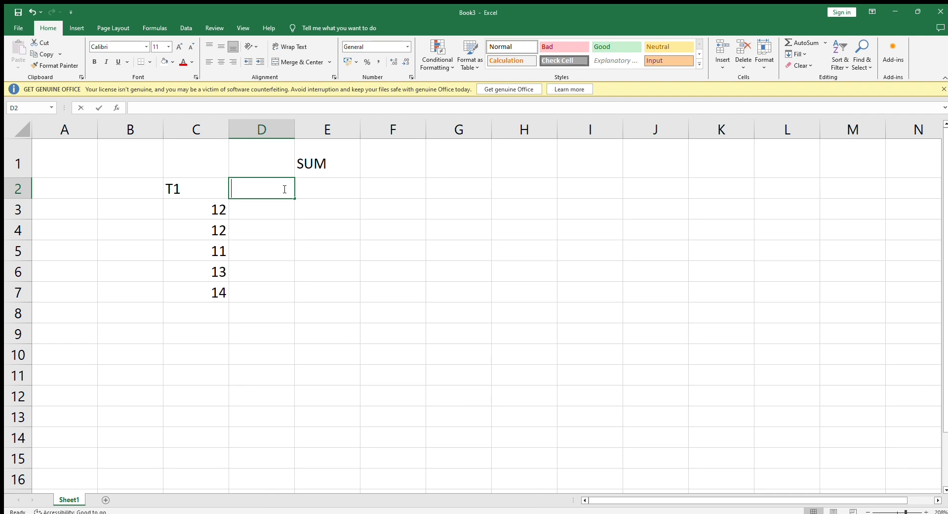
{"action": "type", "text": "T2"}
{"action": "left_click", "coordinate": [276, 205]}
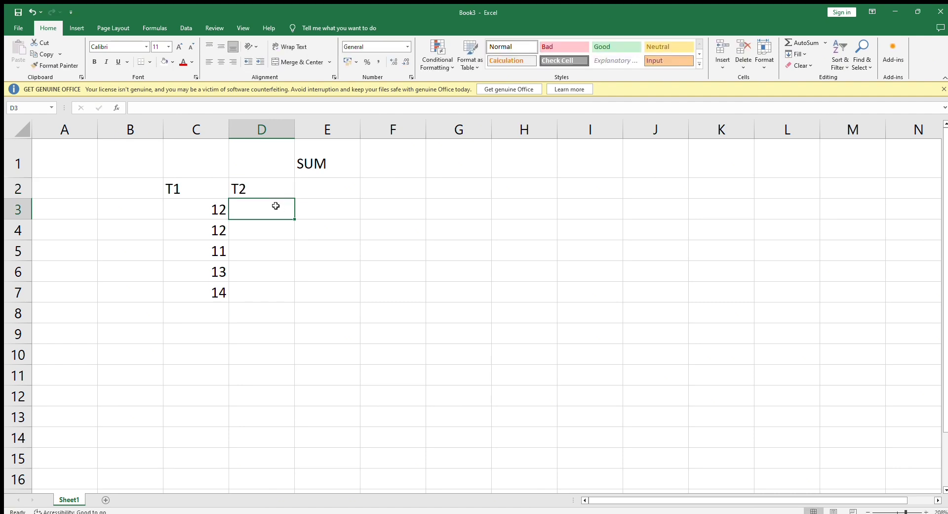
{"action": "type", "text": "12"}
{"action": "key", "text": "Return"}
{"action": "type", "text": "13"}
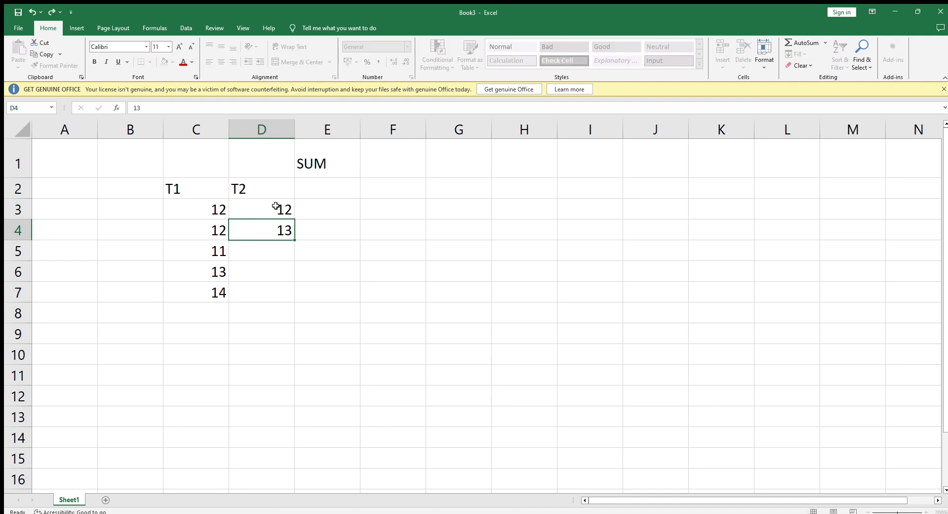
{"action": "key", "text": "Return"}
{"action": "type", "text": "14"}
{"action": "key", "text": "Return"}
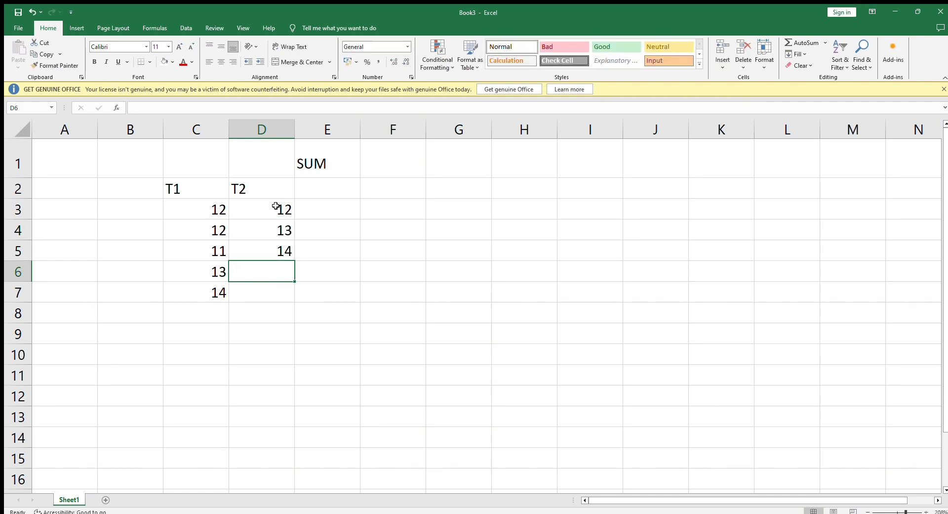
{"action": "type", "text": "15"}
{"action": "key", "text": "Return"}
{"action": "type", "text": "11"}
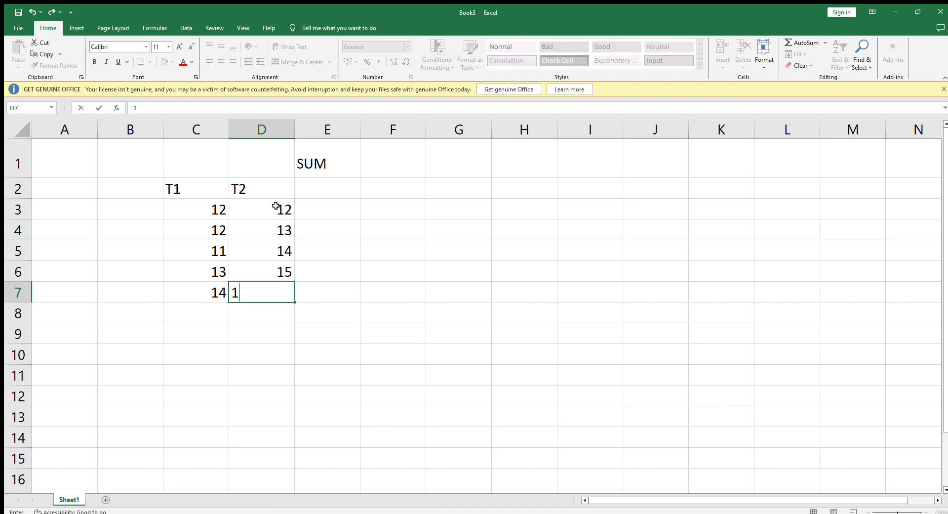
{"action": "key", "text": "Return"}
Create a column headed T3 in E2 with the values 11, 11, 12, 13 and 14 in E3 to E7
{"action": "left_click", "coordinate": [304, 192]}
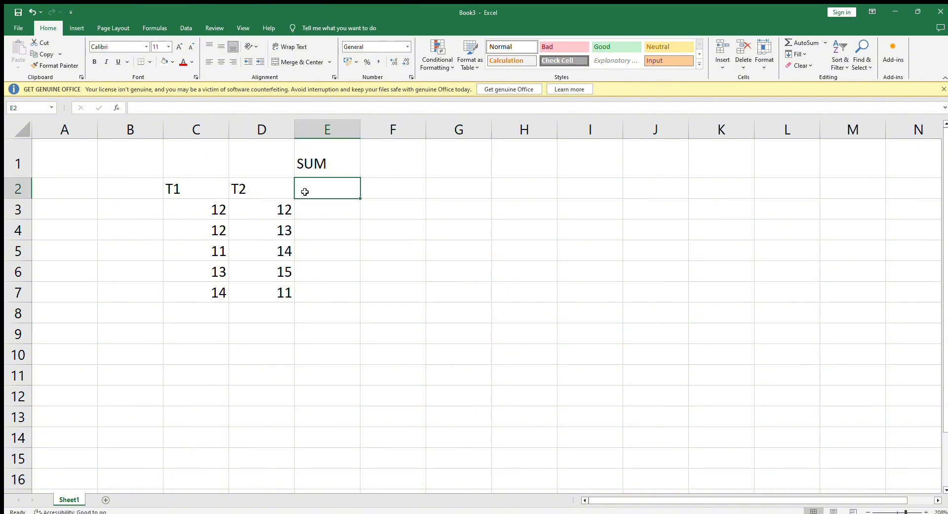
{"action": "type", "text": "T3"}
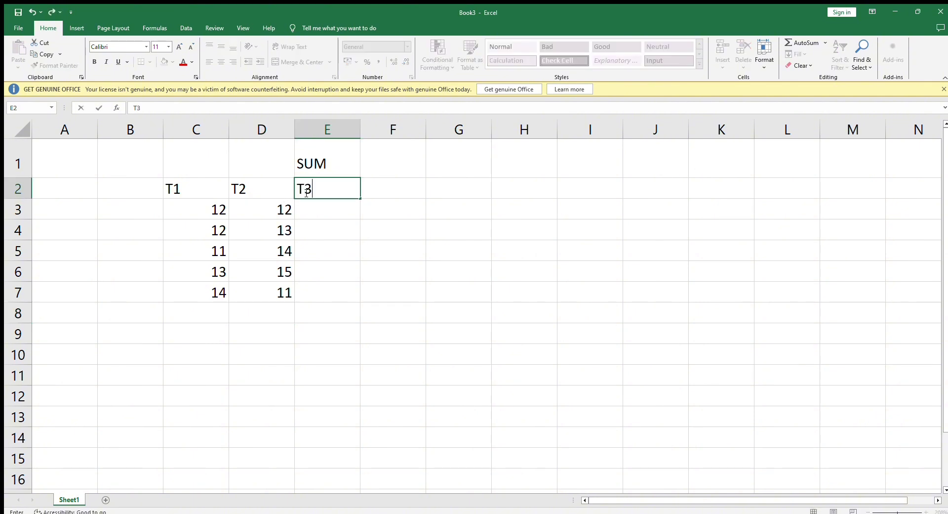
{"action": "key", "text": "Return"}
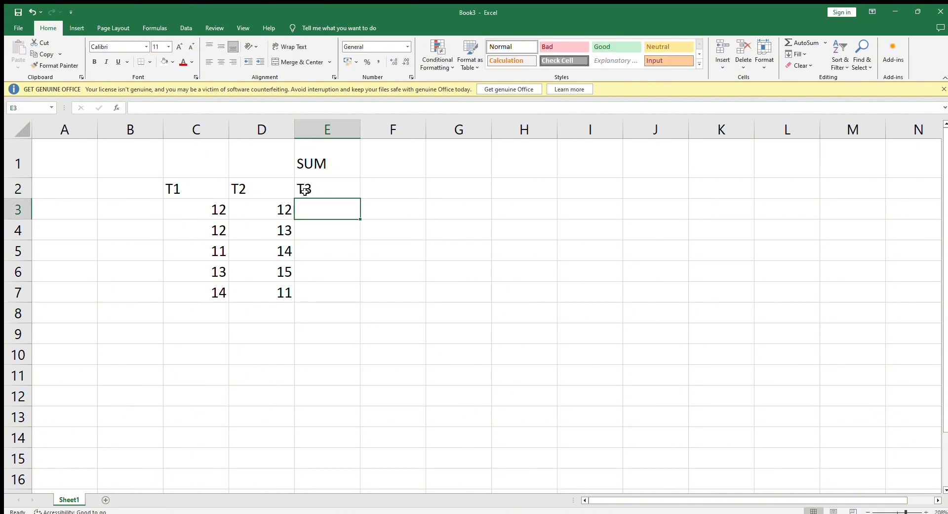
{"action": "type", "text": "11"}
{"action": "key", "text": "Return"}
{"action": "type", "text": "11"}
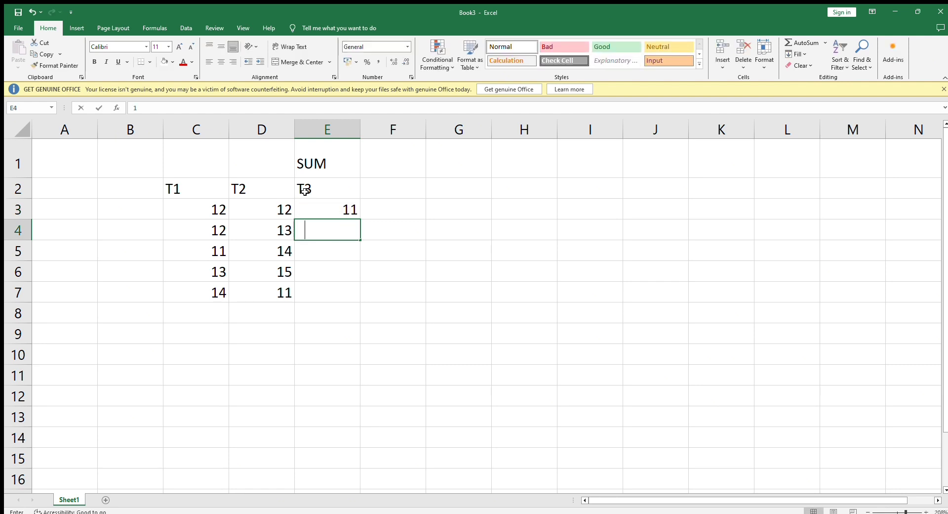
{"action": "key", "text": "Return"}
{"action": "type", "text": "12"}
{"action": "key", "text": "Return"}
{"action": "type", "text": "13"}
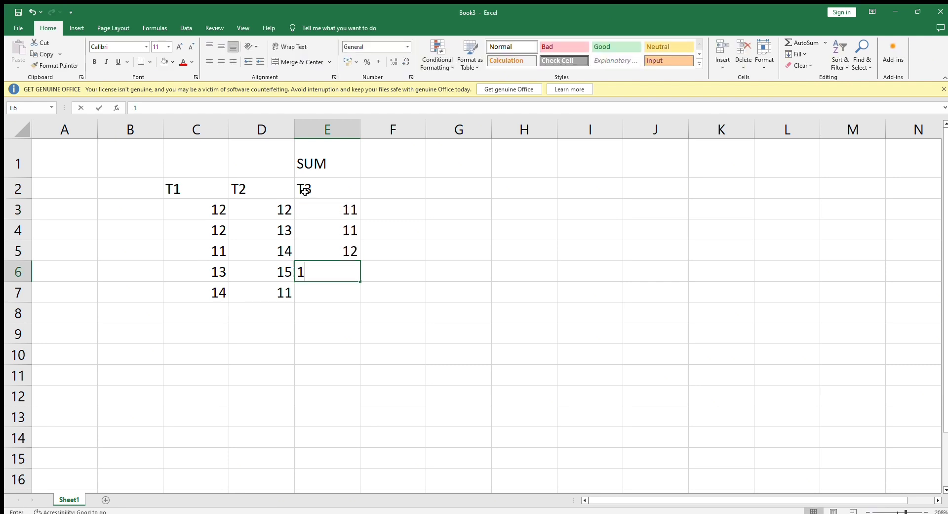
{"action": "key", "text": "Return"}
{"action": "type", "text": "14"}
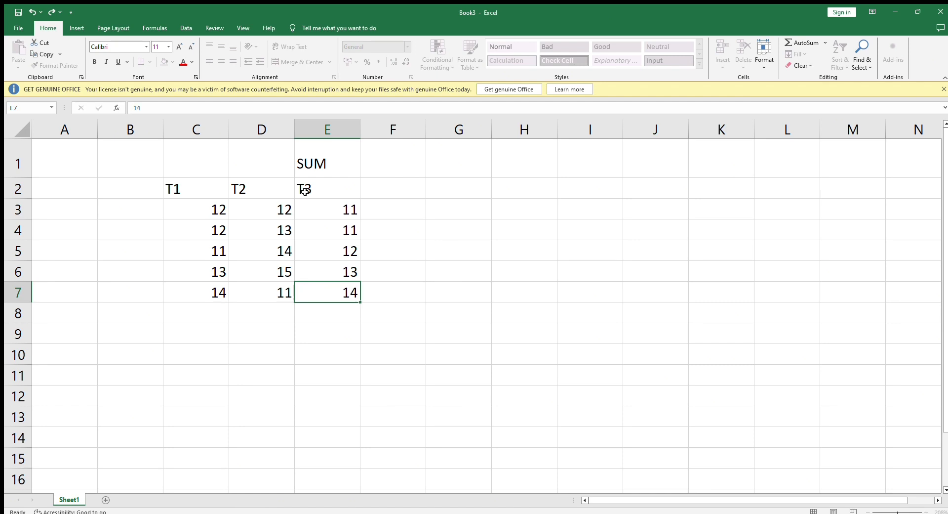
{"action": "key", "text": "Return"}
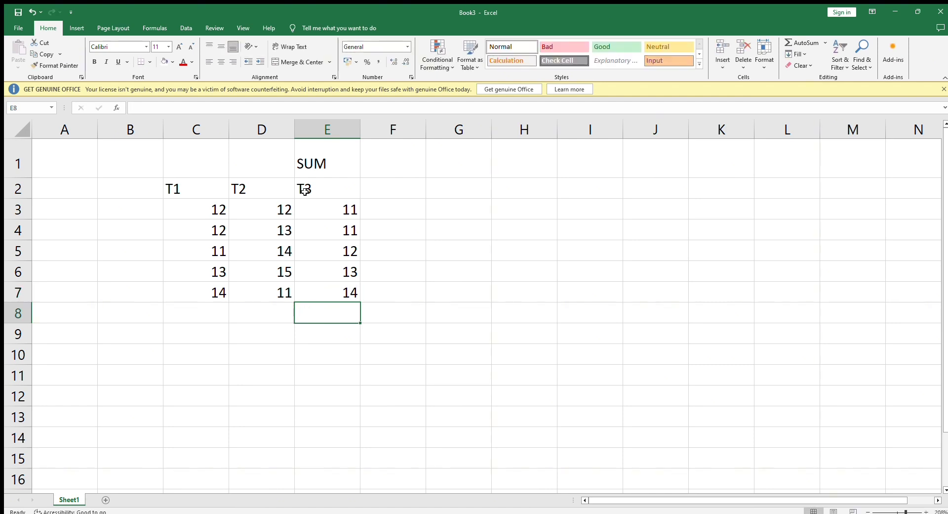
Label the row below the table with TOTAL: in cell B8
{"action": "left_click", "coordinate": [116, 310]}
{"action": "type", "text": "TOTAL"}
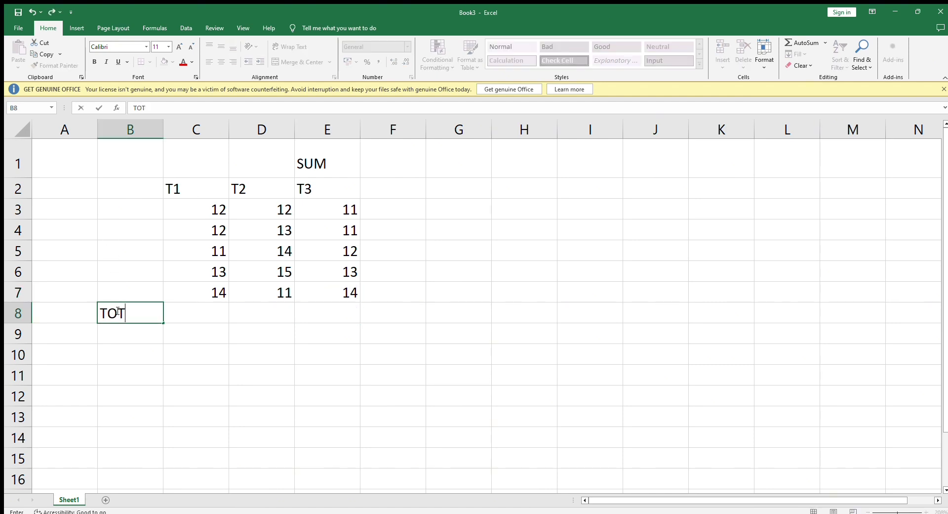
{"action": "left_click", "coordinate": [189, 317]}
{"action": "left_click", "coordinate": [138, 312]}
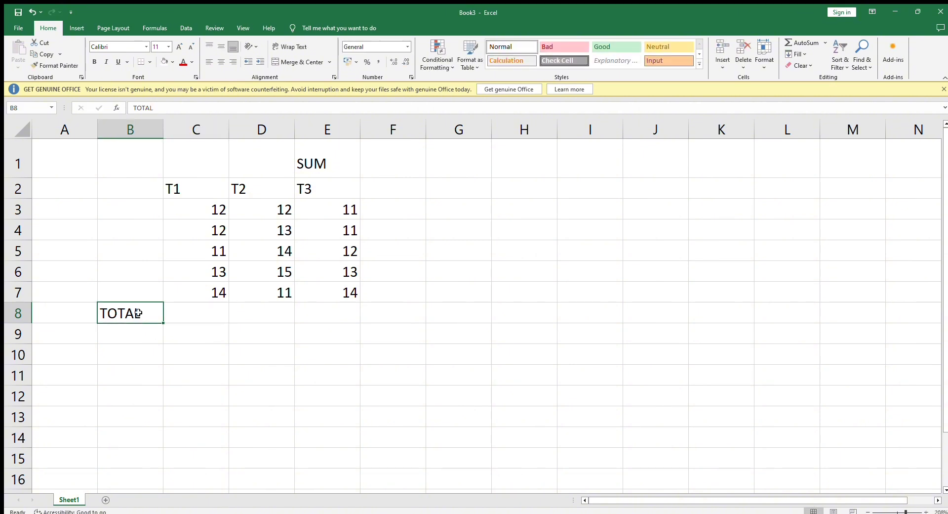
{"action": "key", "text": "BackSpace"}
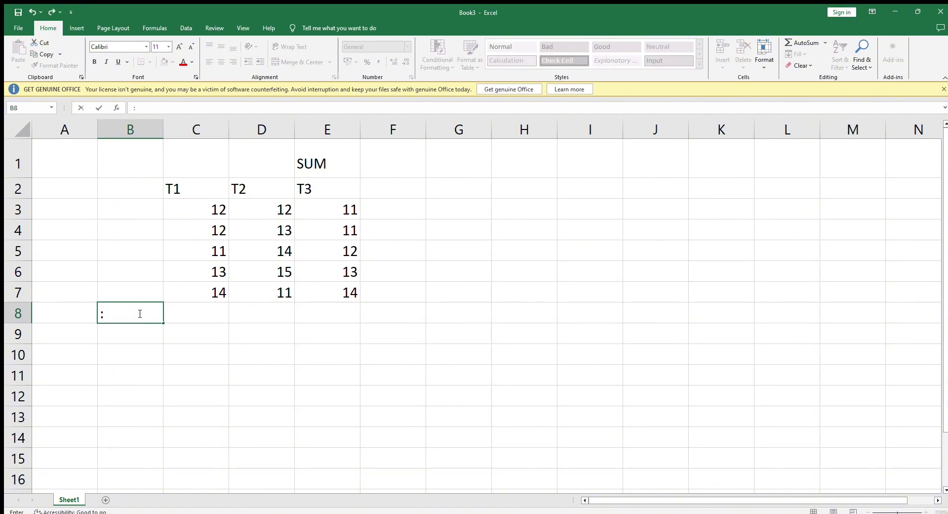
{"action": "type", "text": "TOTAL:"}
Enter the formula -SUM(C3:C7) in cell C8 to total the T1 values
{"action": "left_click", "coordinate": [185, 319]}
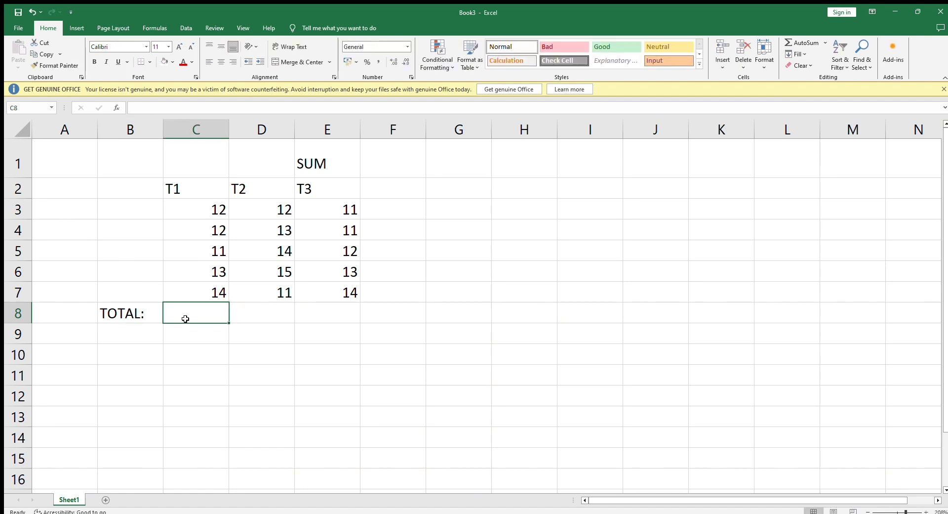
{"action": "type", "text": "-"}
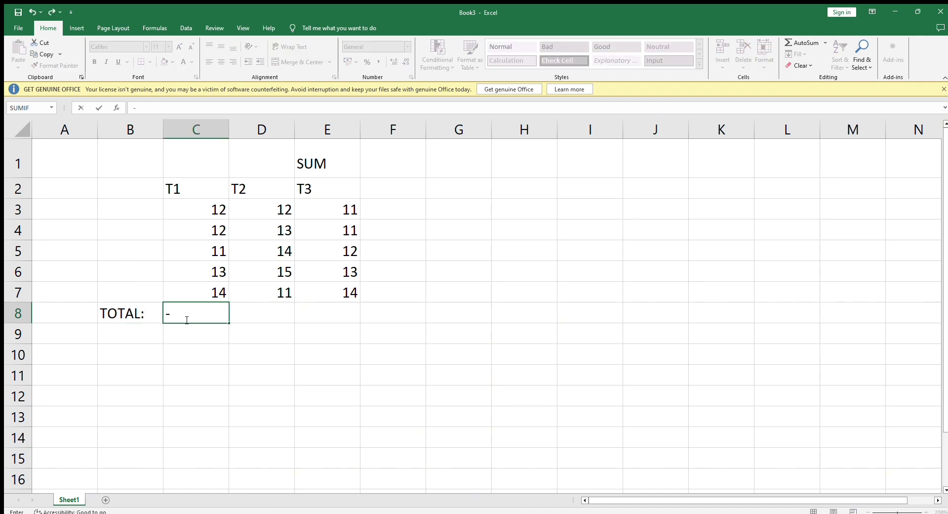
{"action": "type", "text": "SUM("}
{"action": "left_click_drag", "start_coordinate": [188, 208], "coordinate": [188, 290]}
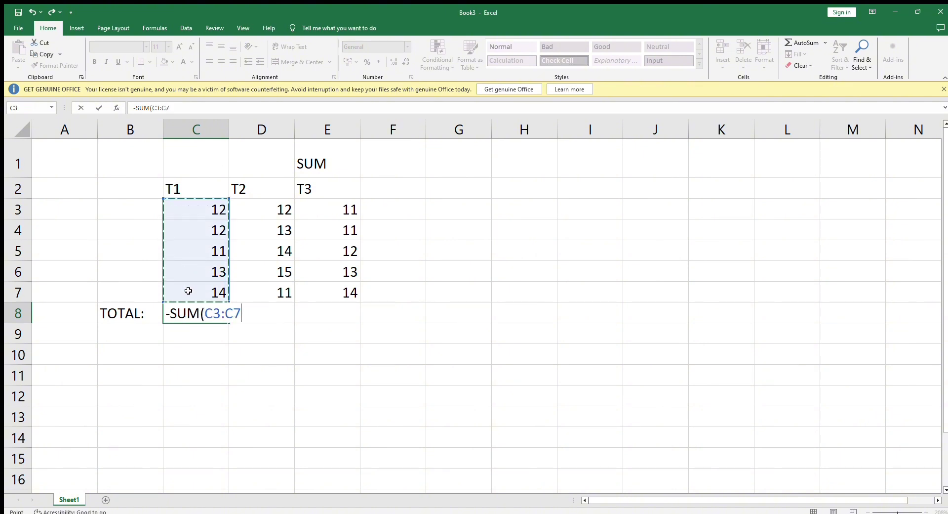
{"action": "type", "text": ")"}
{"action": "key", "text": "Return"}
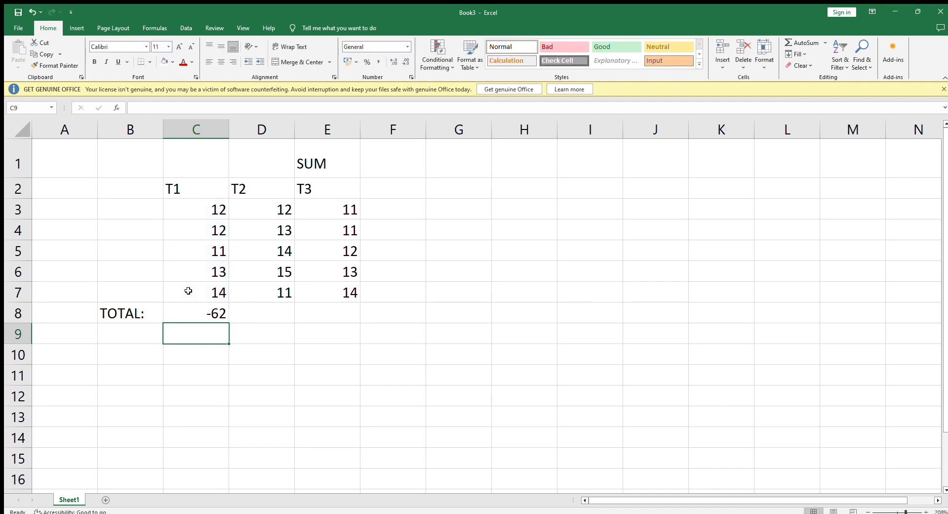
Enter the formula -SUM(D3:D7) in cell D8 to total the T2 values
{"action": "left_click", "coordinate": [241, 311]}
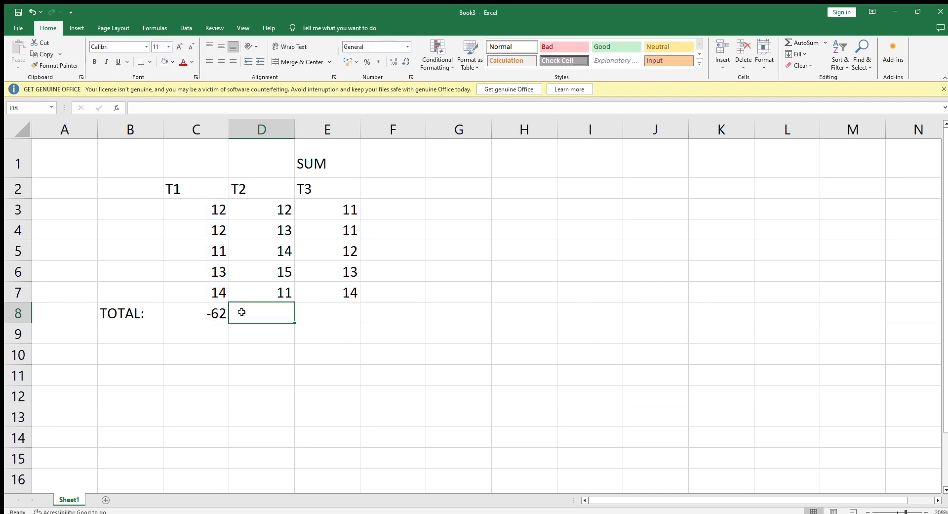
{"action": "type", "text": "-SUM"}
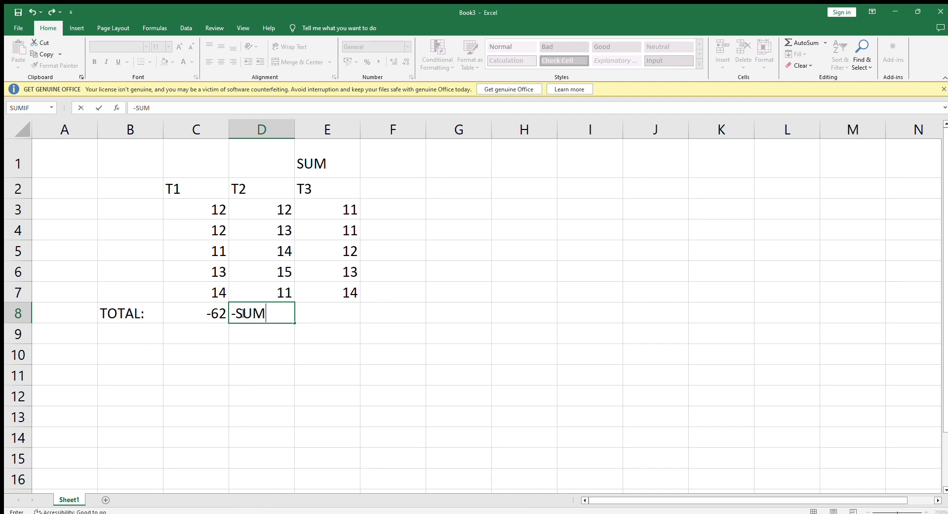
{"action": "type", "text": "("}
{"action": "left_click_drag", "start_coordinate": [249, 203], "coordinate": [271, 289]}
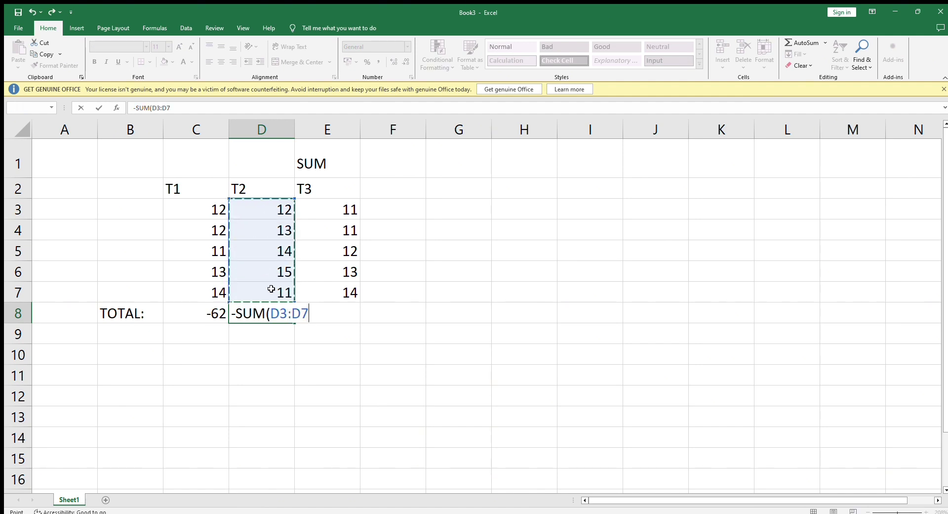
{"action": "type", "text": ")"}
{"action": "key", "text": "Return"}
Enter the formula -SUM(E3:E7) in cell E8 to total the T3 values
{"action": "left_click", "coordinate": [305, 314]}
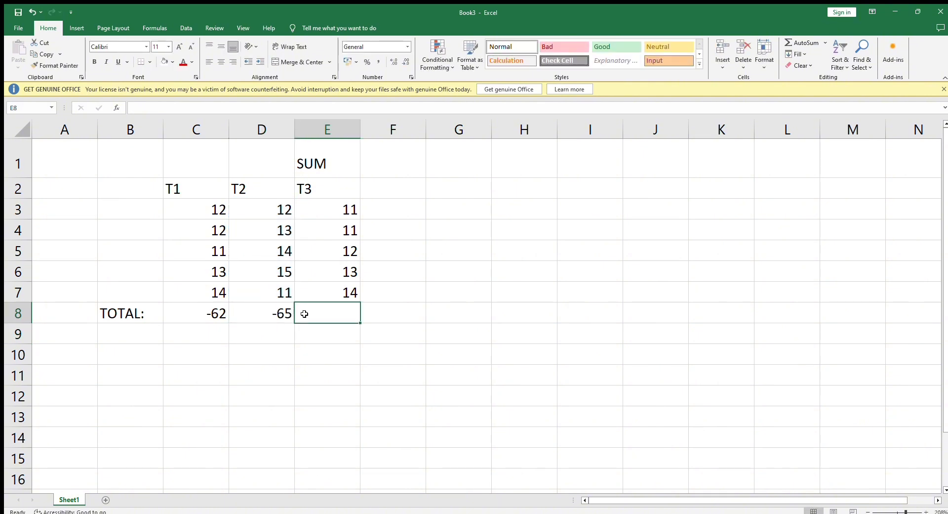
{"action": "type", "text": "-S"}
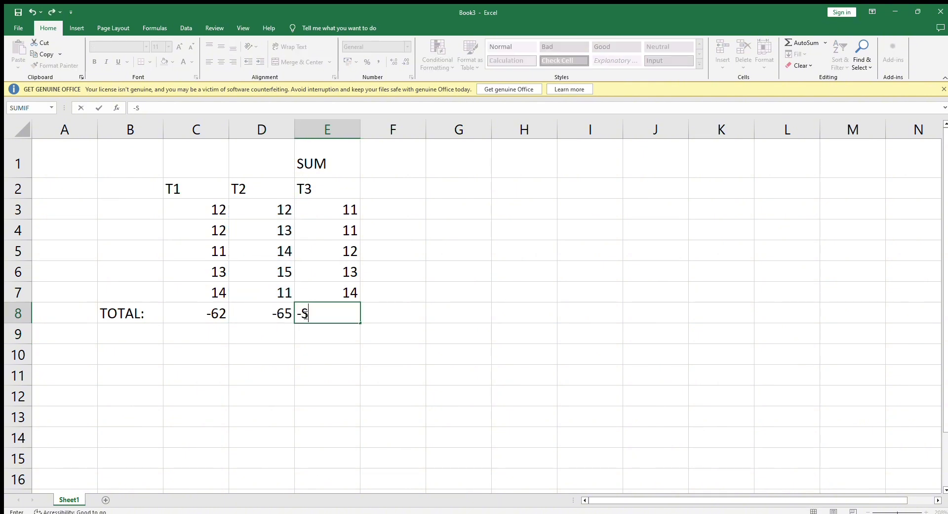
{"action": "type", "text": "UM("}
{"action": "left_click_drag", "start_coordinate": [323, 211], "coordinate": [332, 293]}
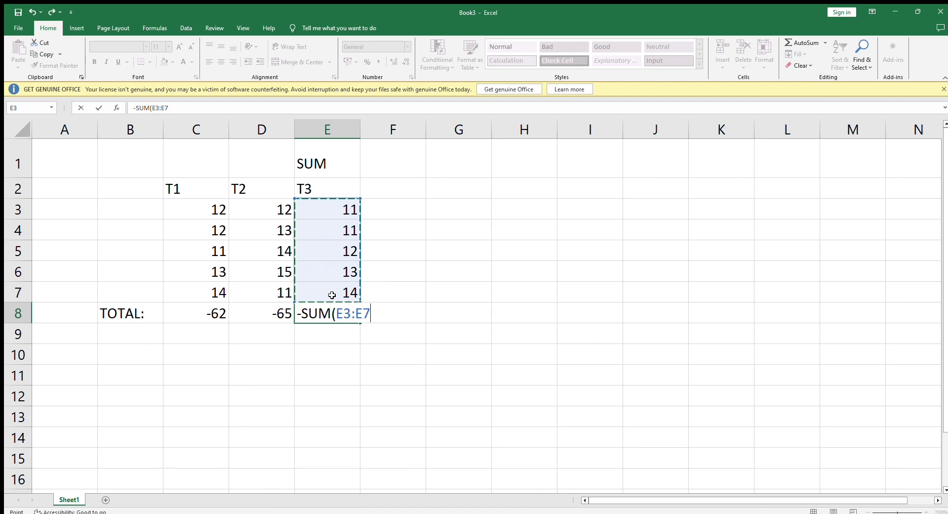
{"action": "type", "text": ")"}
{"action": "key", "text": "Return"}
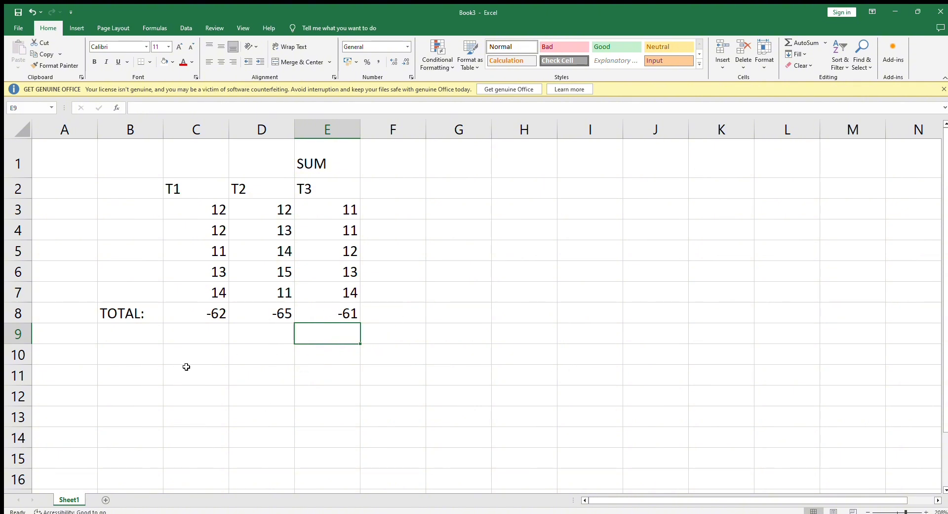
Enter the formula -SUM(C8:E8) in cell C10 to add up the three column totals
{"action": "left_click", "coordinate": [197, 356]}
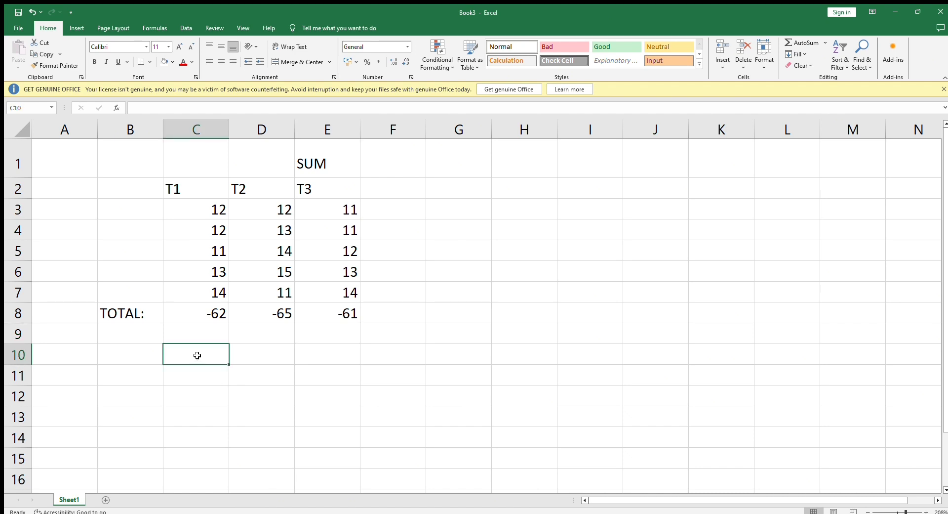
{"action": "type", "text": "-SUM"}
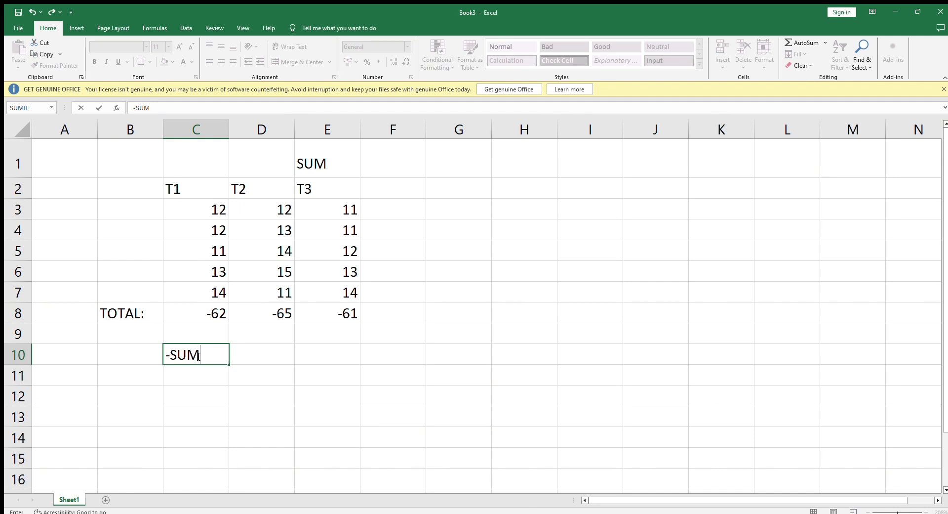
{"action": "type", "text": "("}
{"action": "left_click_drag", "start_coordinate": [213, 313], "coordinate": [360, 314]}
{"action": "type", "text": ")"}
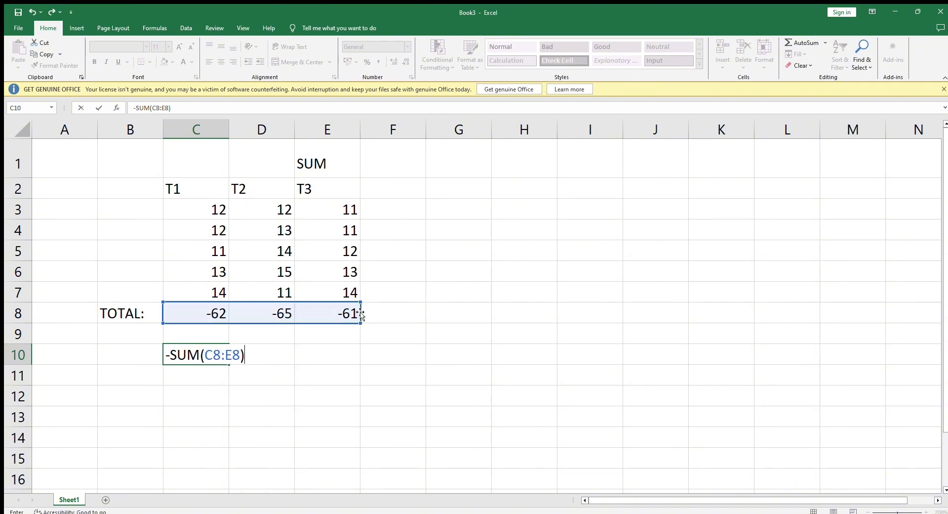
{"action": "key", "text": "Return"}
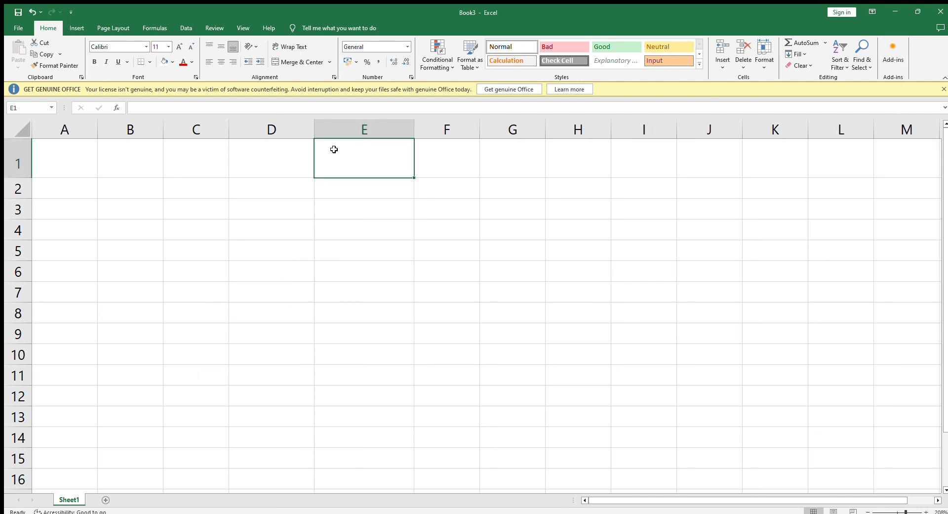
Enter the heading SUMIF in cell E1 of the empty sheet and the column header TREATMENT in D2
{"action": "type", "text": "SUMIF"}
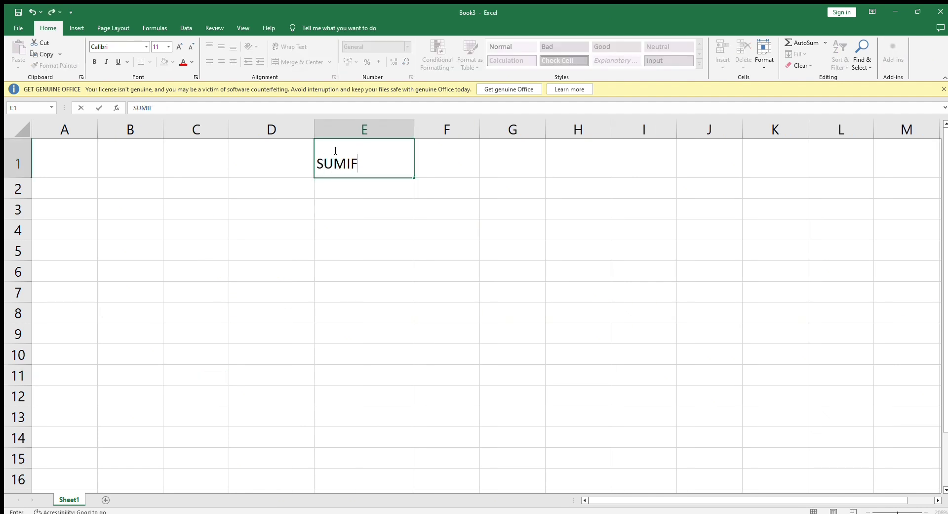
{"action": "key", "text": "Return"}
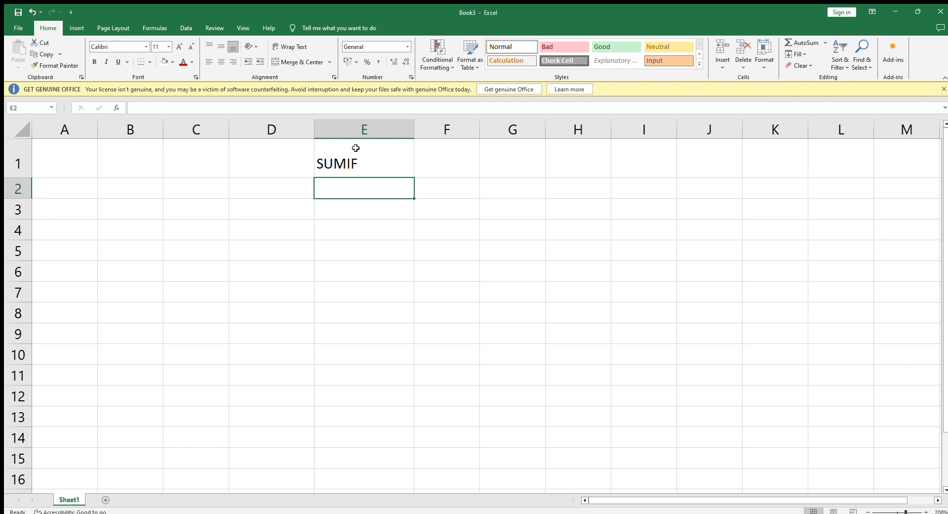
{"action": "left_click", "coordinate": [265, 187]}
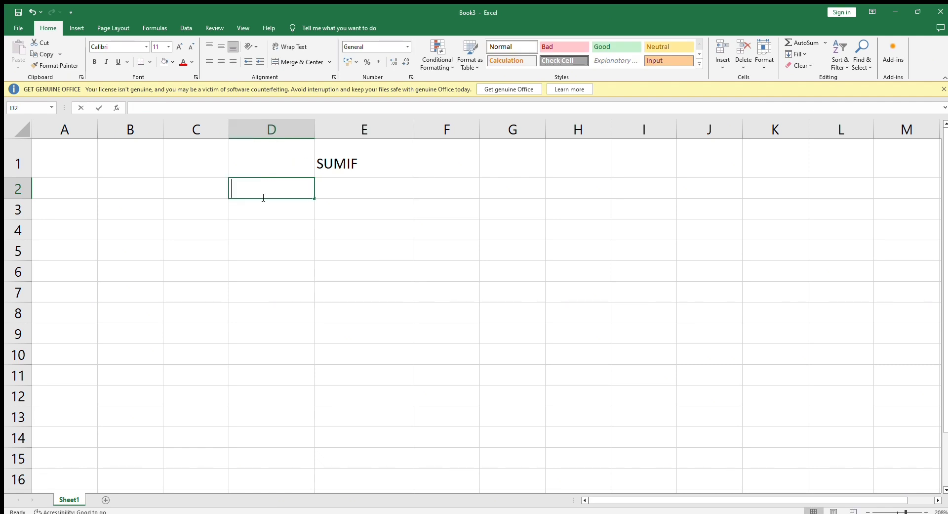
{"action": "type", "text": "TREATMENT"}
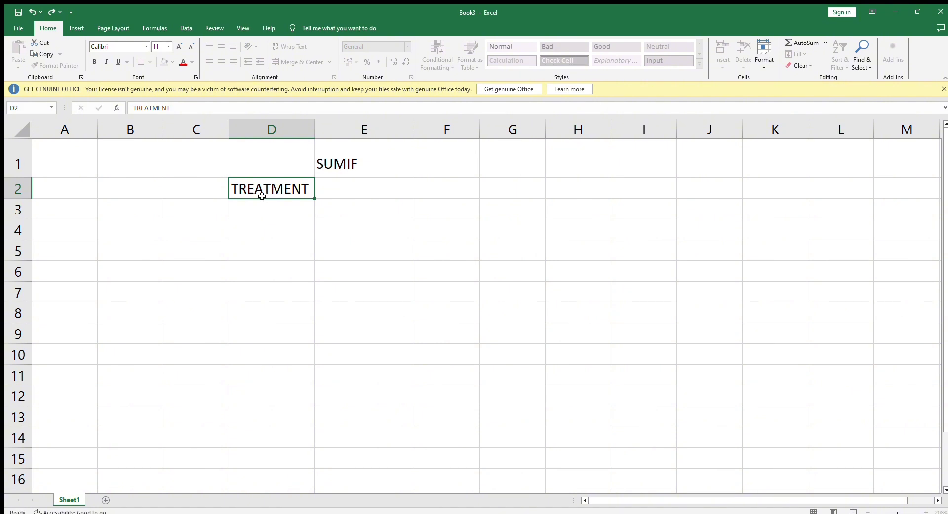
{"action": "key", "text": "Tab"}
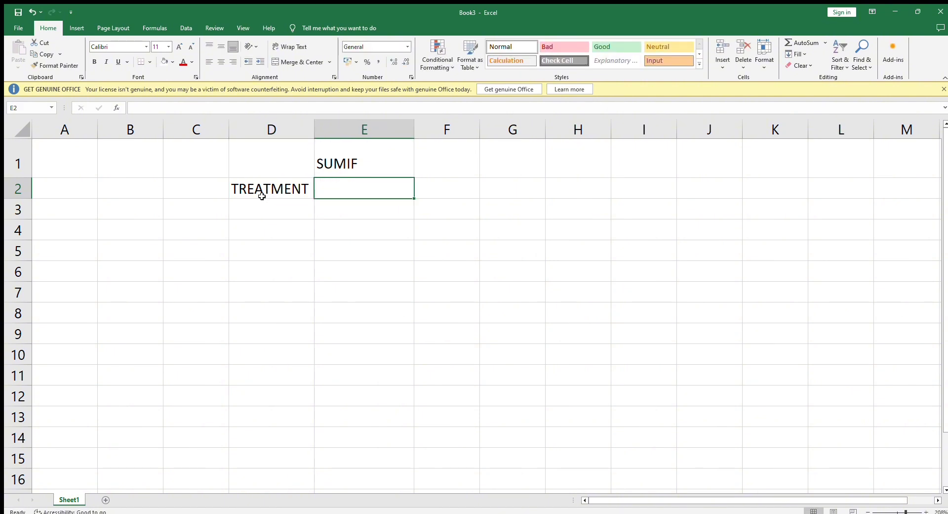
Enter the column header WEIGHT in E2 and list the treatments T1, T2, T3, T1, T2, T3 in cells D3:D8
{"action": "type", "text": "WEIGHT"}
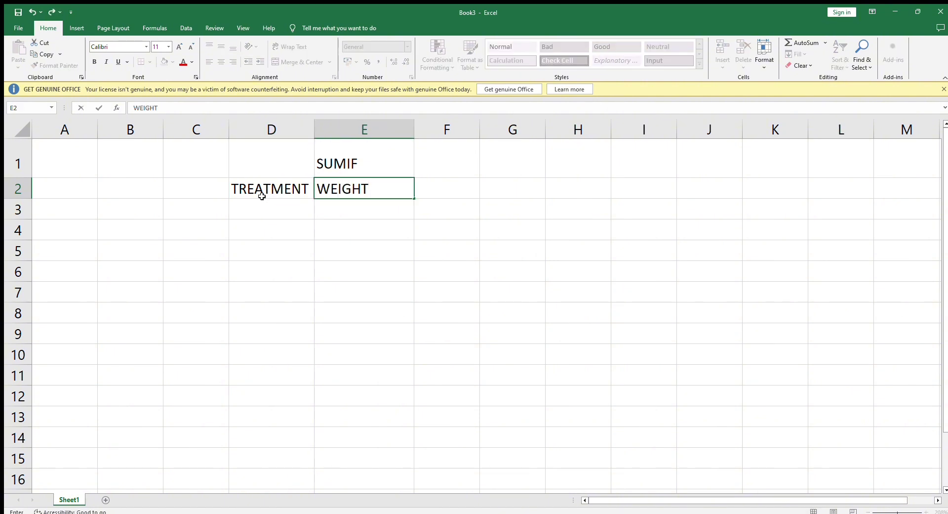
{"action": "left_click", "coordinate": [259, 209]}
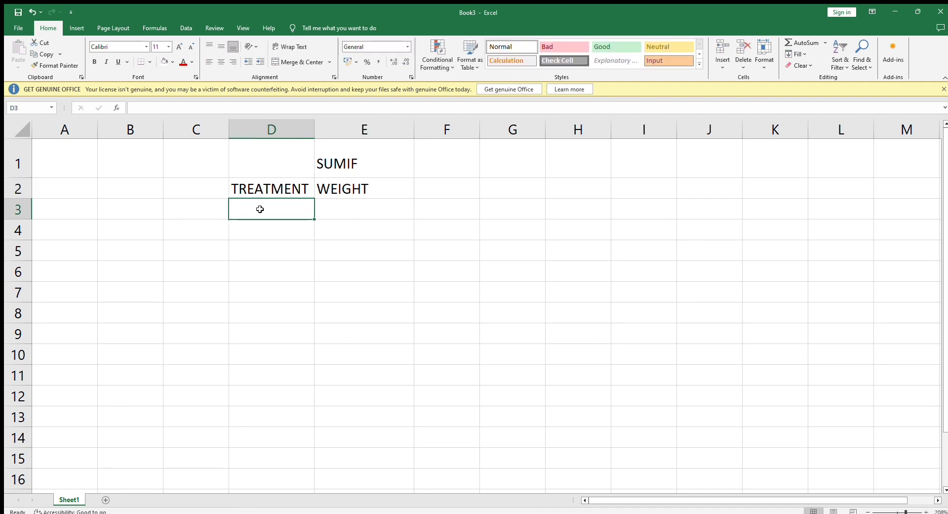
{"action": "type", "text": "T1"}
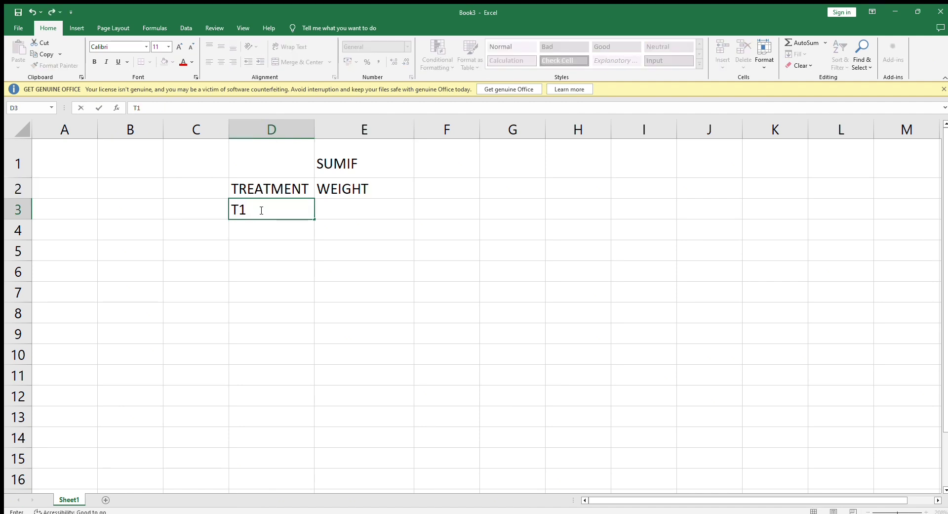
{"action": "key", "text": "Return"}
{"action": "type", "text": "T2"}
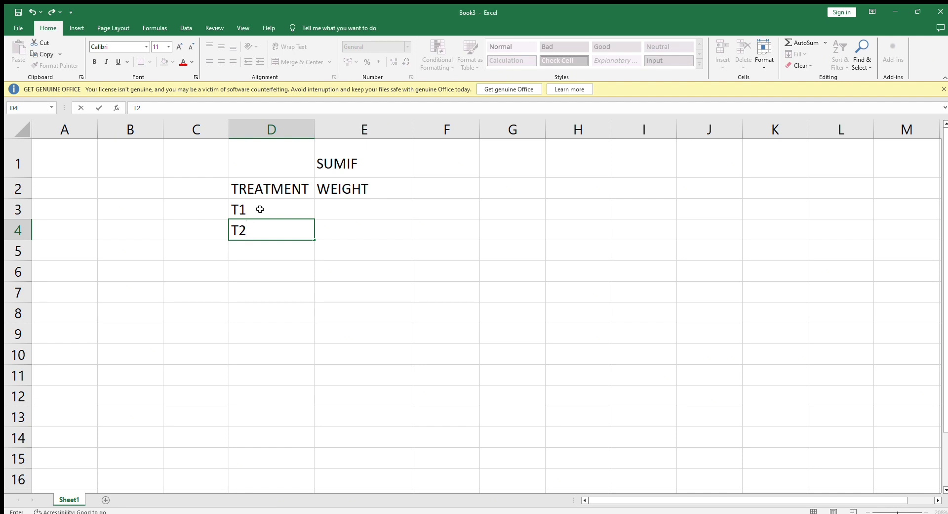
{"action": "key", "text": "Return"}
{"action": "type", "text": "T3"}
{"action": "key", "text": "Return"}
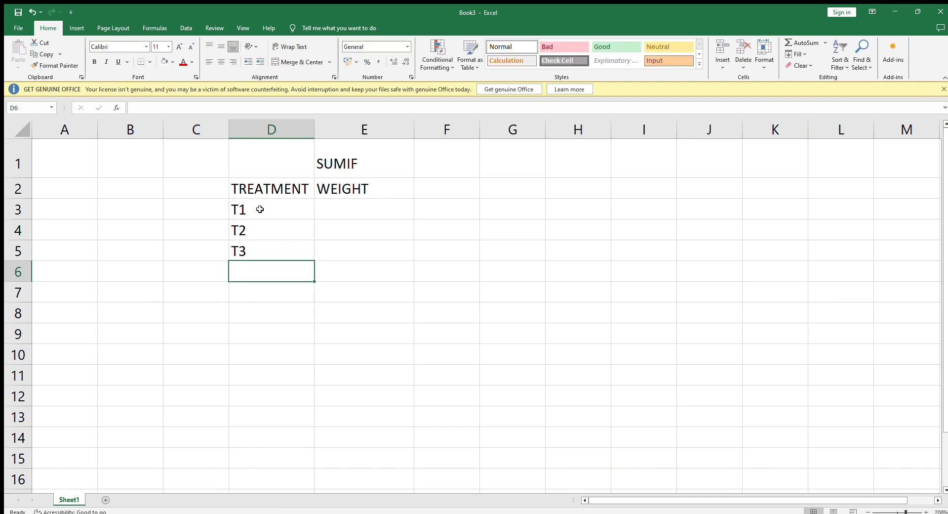
{"action": "type", "text": "T1"}
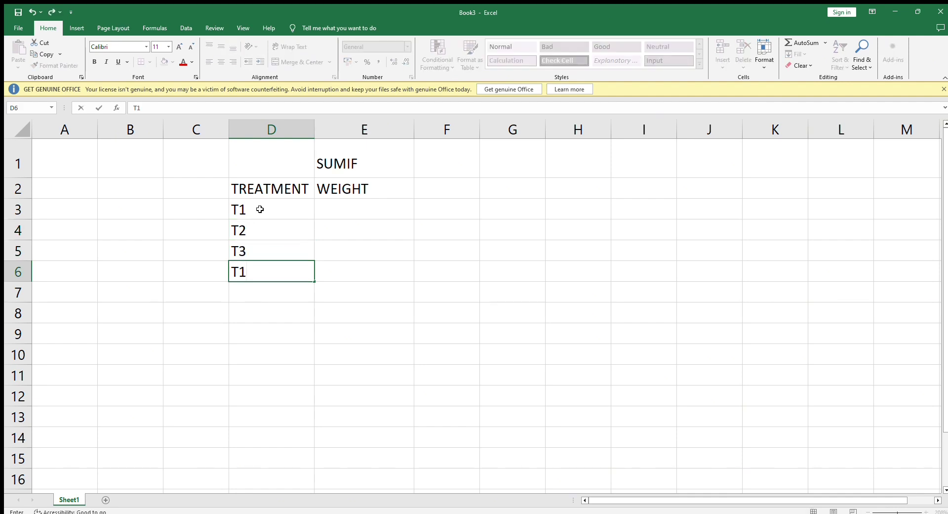
{"action": "key", "text": "Return"}
{"action": "type", "text": "T2"}
{"action": "key", "text": "Return"}
{"action": "type", "text": "T"}
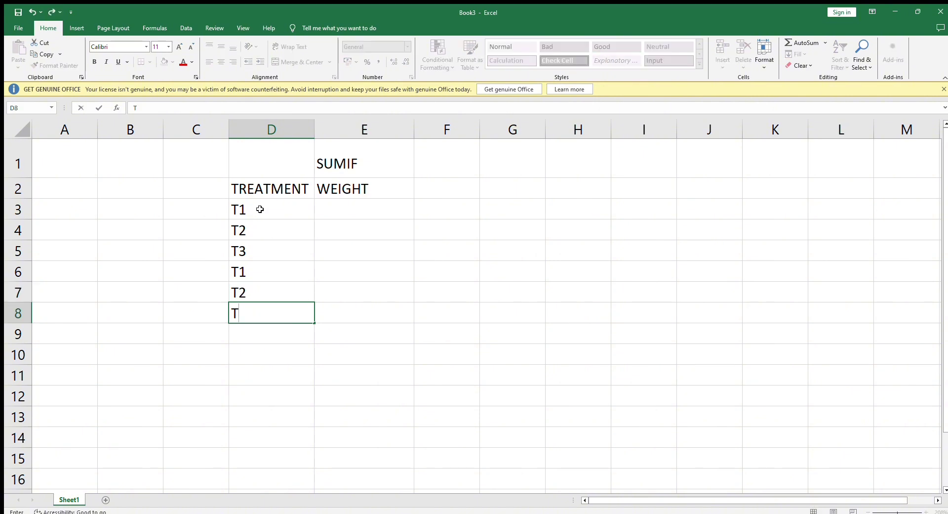
{"action": "type", "text": "3"}
Enter the weights 250, 300, 400, 450, 400 and 300 in cells E3:E8
{"action": "left_click", "coordinate": [341, 216]}
{"action": "type", "text": "2"}
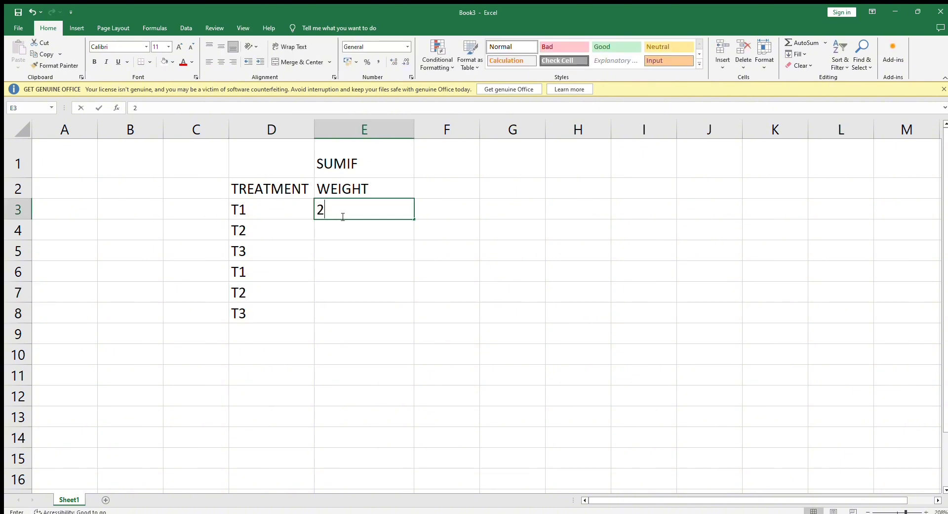
{"action": "type", "text": "50"}
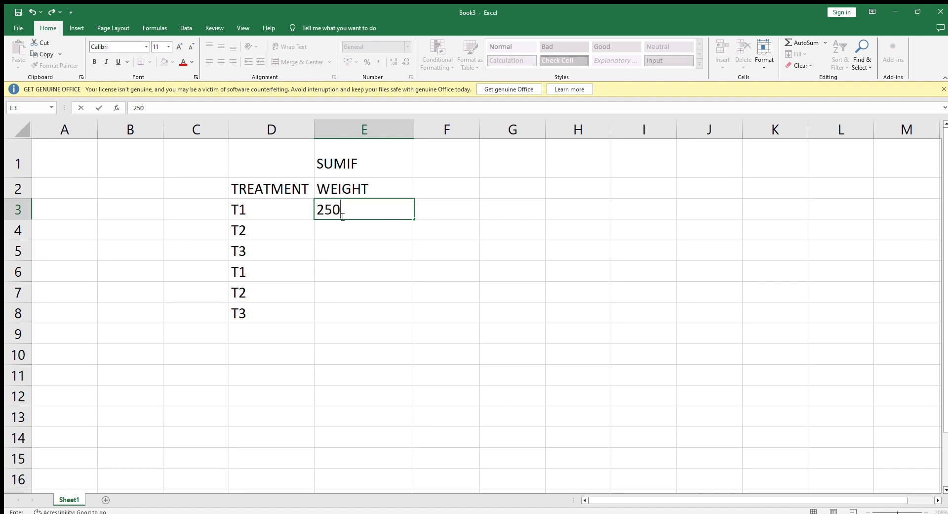
{"action": "key", "text": "Return"}
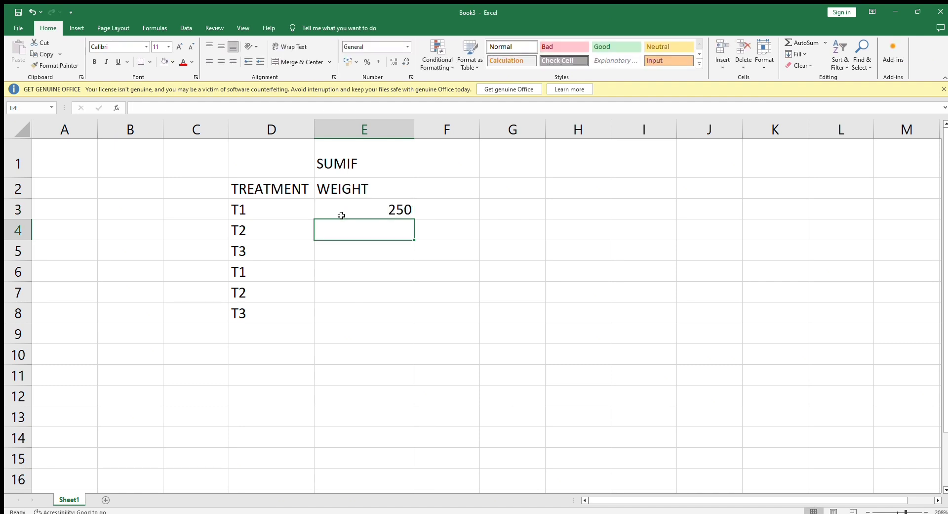
{"action": "type", "text": "300"}
{"action": "key", "text": "Return"}
{"action": "type", "text": "4"}
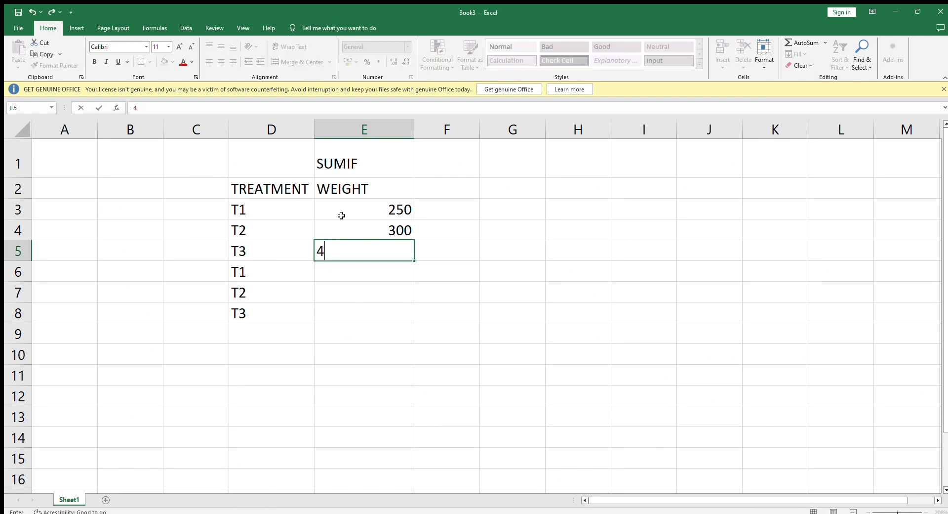
{"action": "type", "text": "00"}
{"action": "key", "text": "Return"}
{"action": "type", "text": "450"}
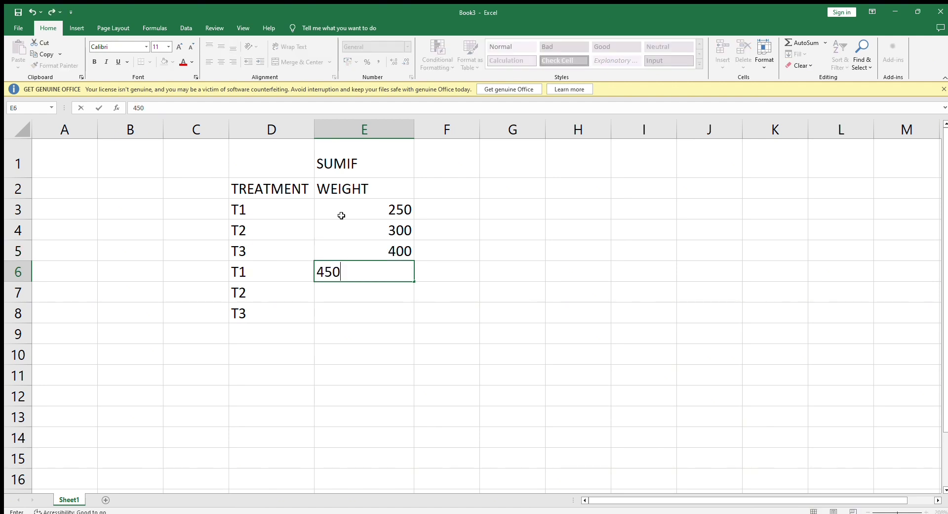
{"action": "key", "text": "Return"}
{"action": "type", "text": "400"}
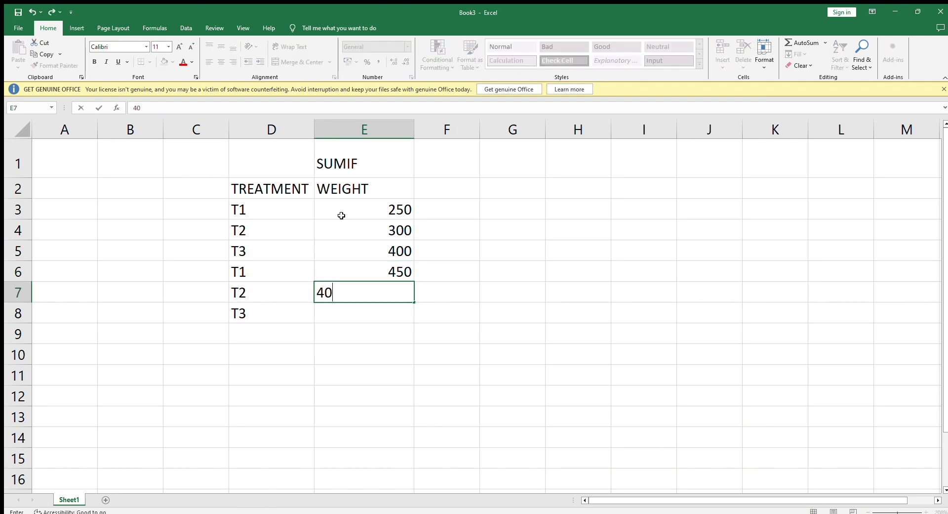
{"action": "key", "text": "Return"}
{"action": "type", "text": "300"}
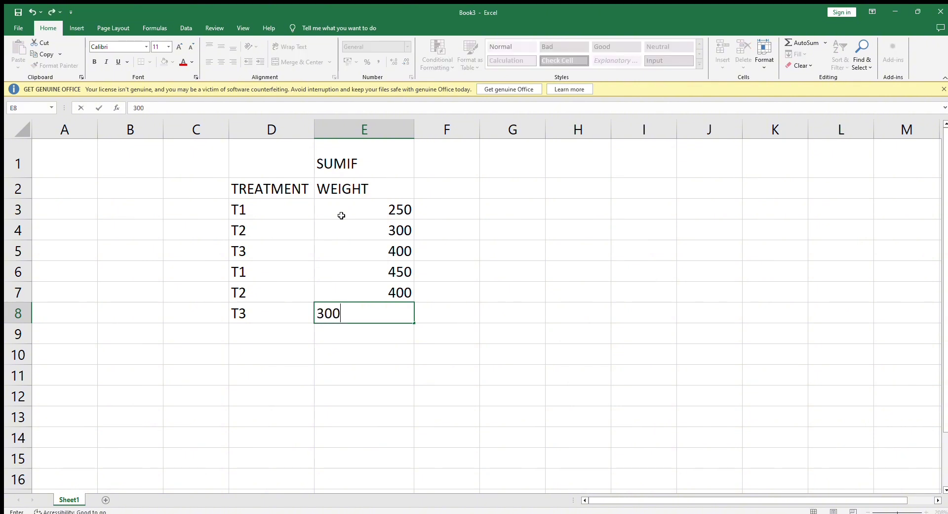
{"action": "key", "text": "Return"}
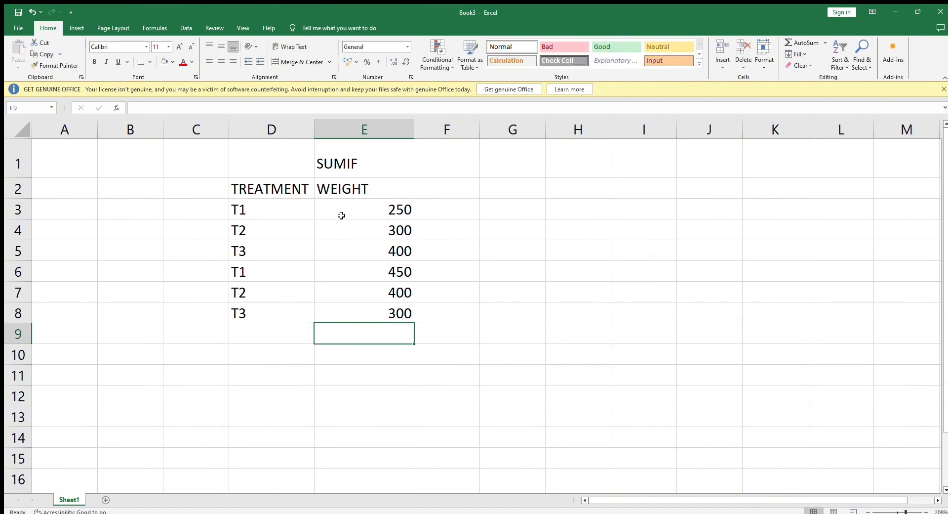
Enter the results table headers TREATMENT in cell D10 and SUMIF in cell E10
{"action": "left_click", "coordinate": [284, 354]}
{"action": "type", "text": "TREAT"}
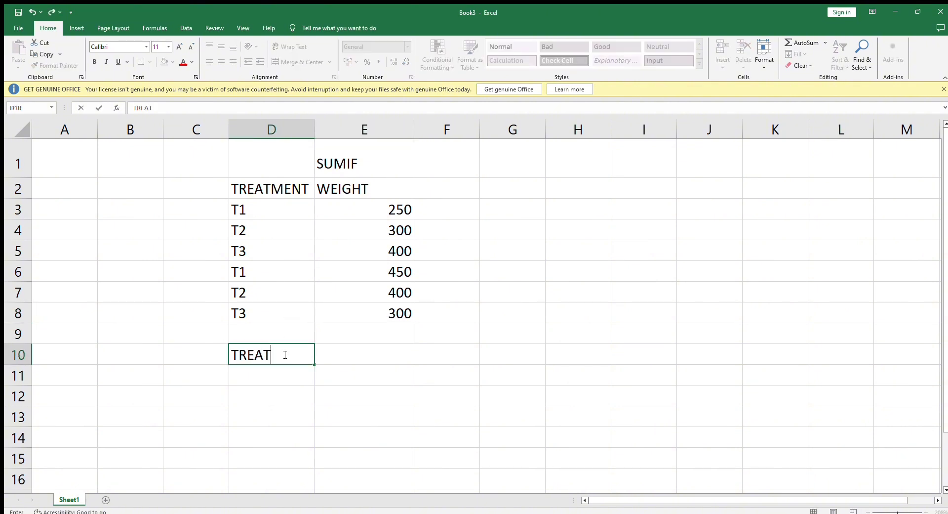
{"action": "type", "text": "MENT"}
{"action": "key", "text": "Tab"}
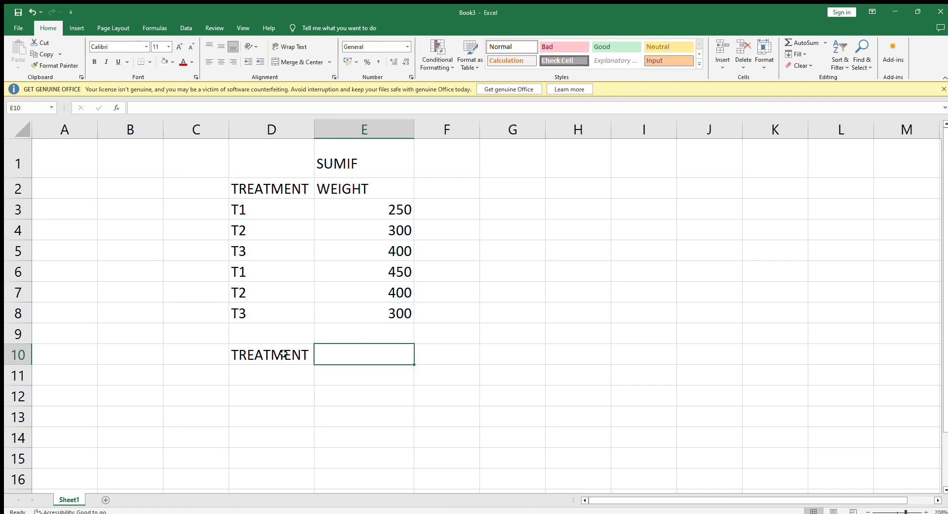
{"action": "type", "text": "SUMIF"}
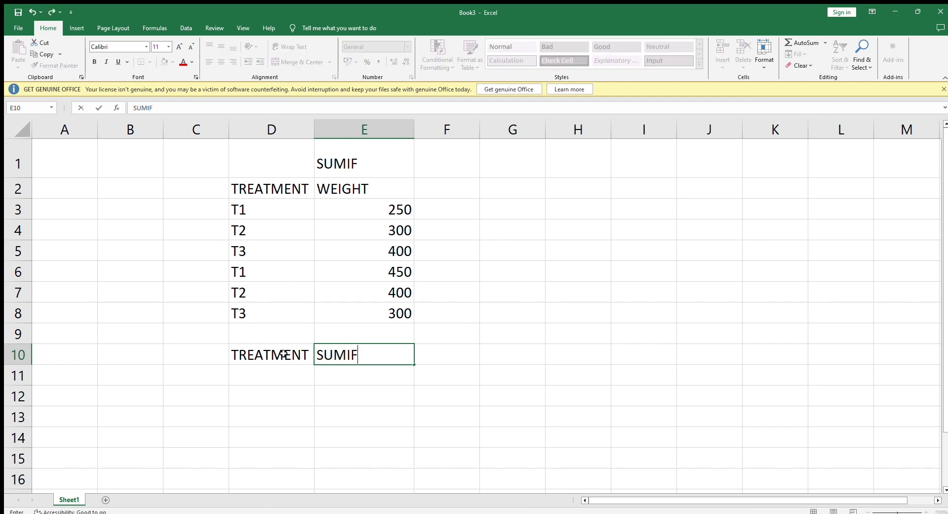
{"action": "key", "text": "Return"}
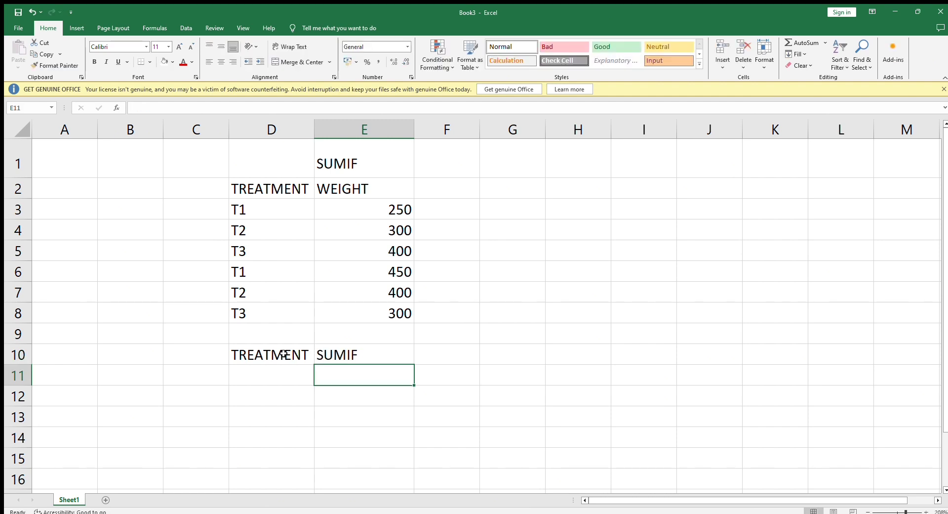
Enter the formula -SUMIF(D3:D9,D11,E3:E8) in cell E11 to sum the weights matching the treatment in D11
{"action": "type", "text": "-SU"}
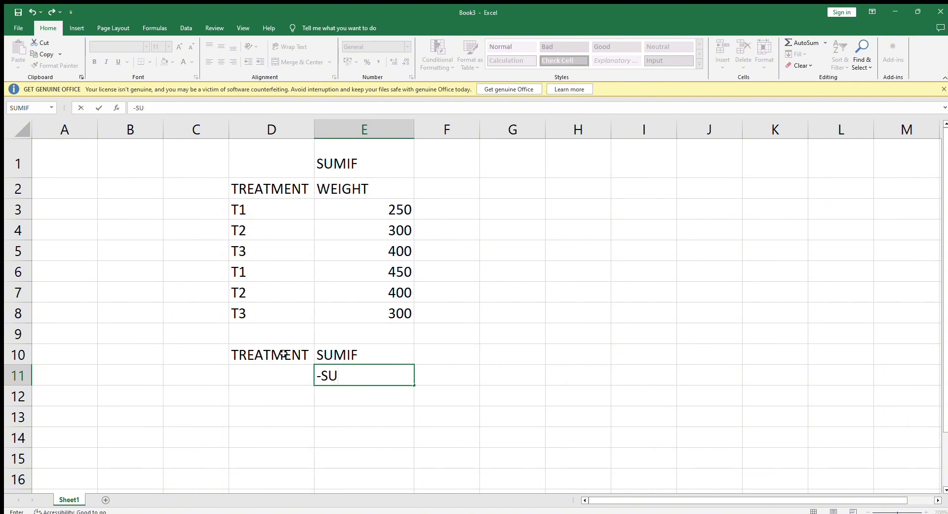
{"action": "type", "text": "MIF("}
{"action": "left_click_drag", "start_coordinate": [260, 209], "coordinate": [313, 328]}
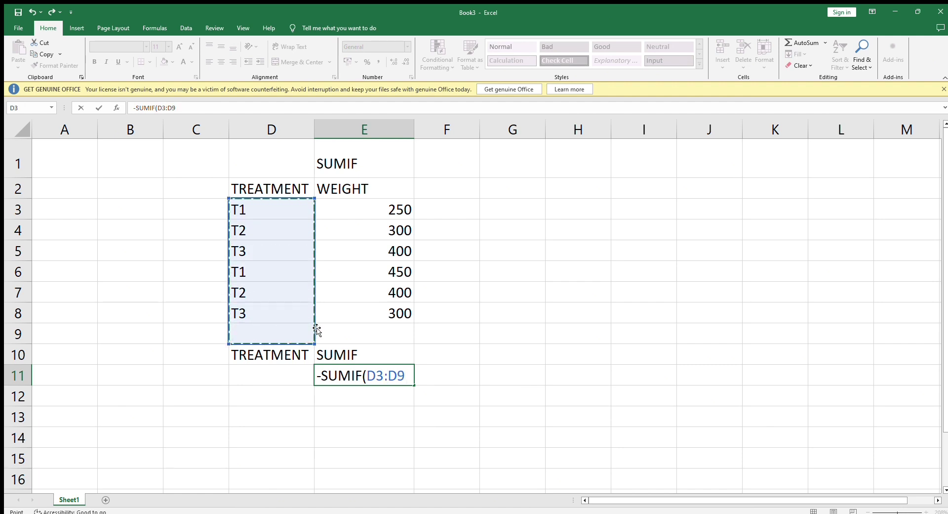
{"action": "type", "text": ","}
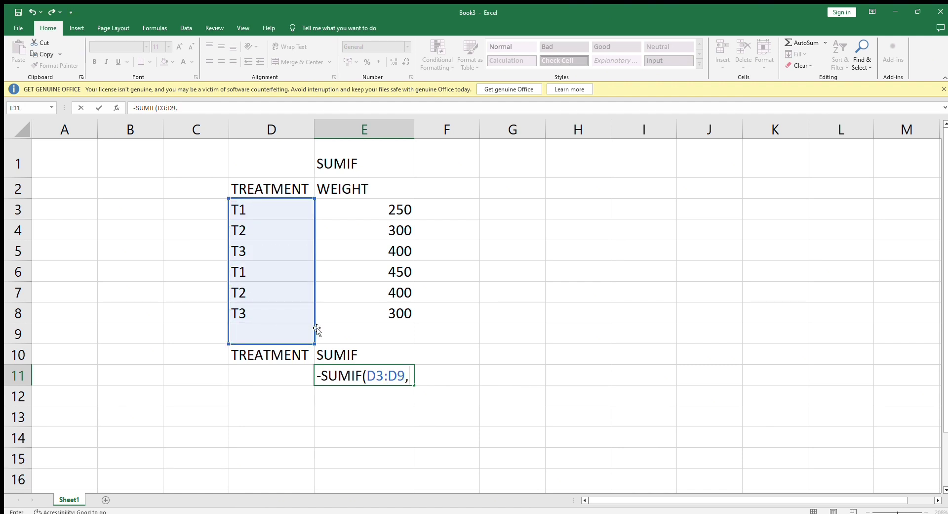
{"action": "left_click", "coordinate": [258, 371]}
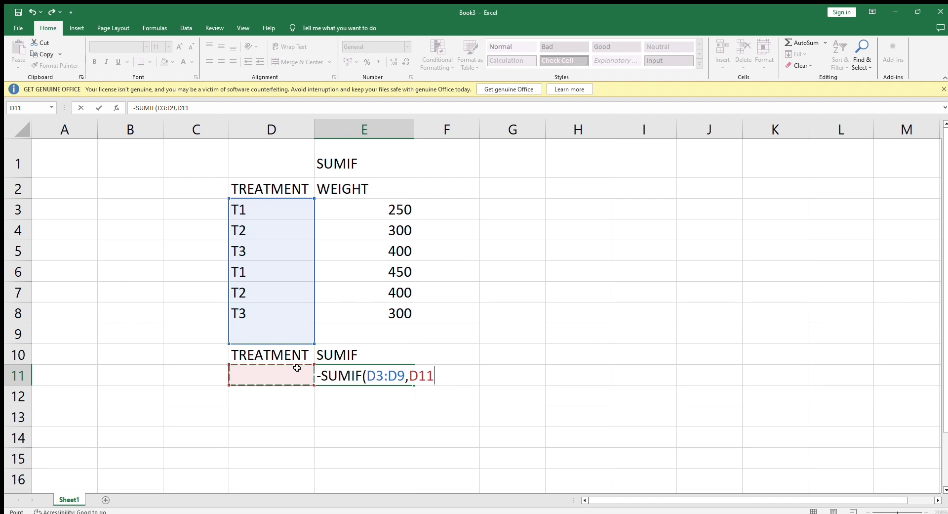
{"action": "type", "text": ","}
{"action": "left_click_drag", "start_coordinate": [353, 208], "coordinate": [372, 313]}
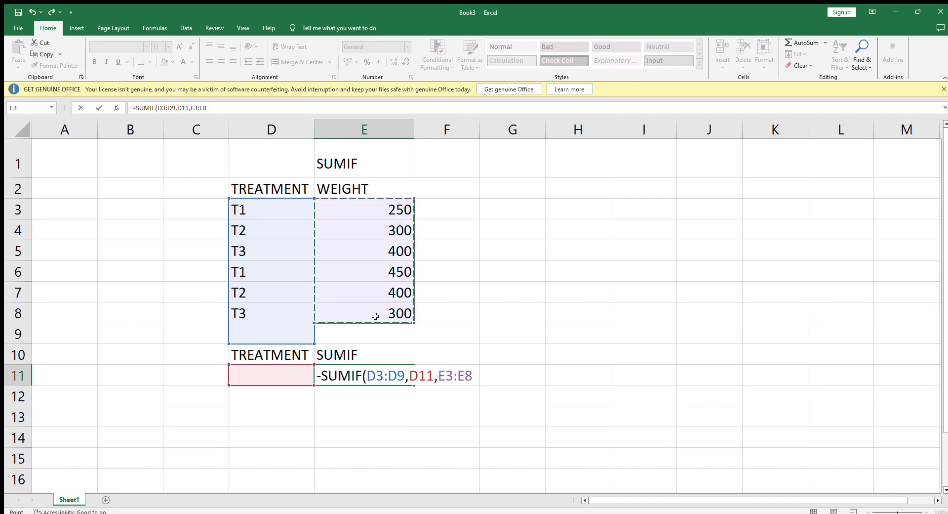
{"action": "type", "text": ")"}
{"action": "key", "text": "Return"}
Enter the treatments T1, T2 and T3 in cells D11:D13 of the results table
{"action": "left_click", "coordinate": [264, 375]}
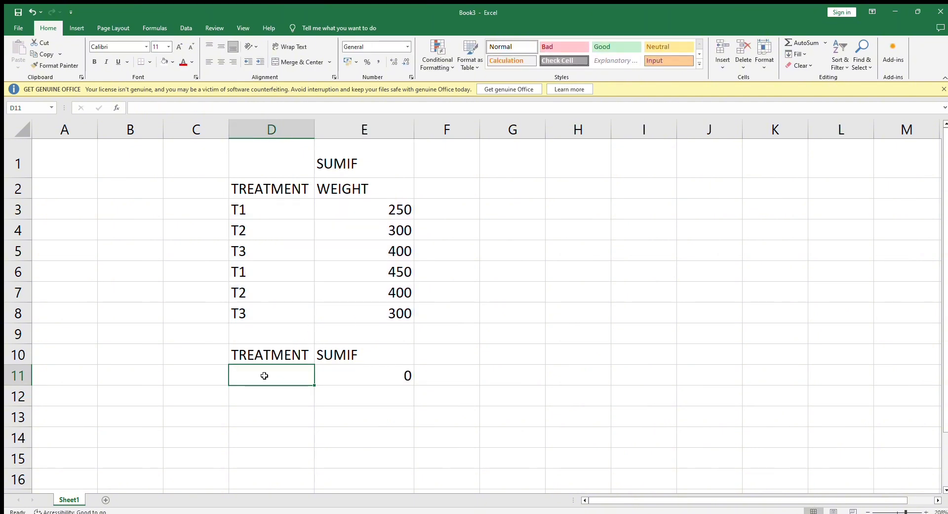
{"action": "type", "text": "T1"}
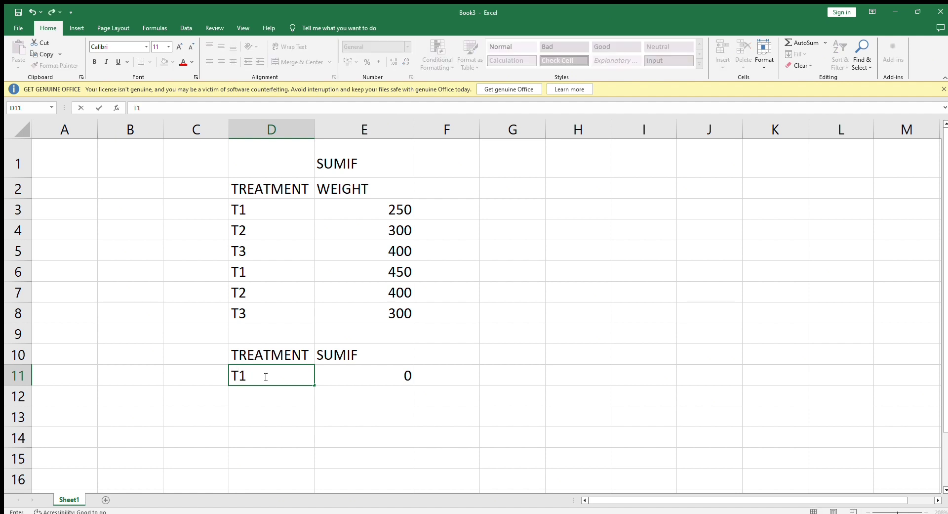
{"action": "key", "text": "Return"}
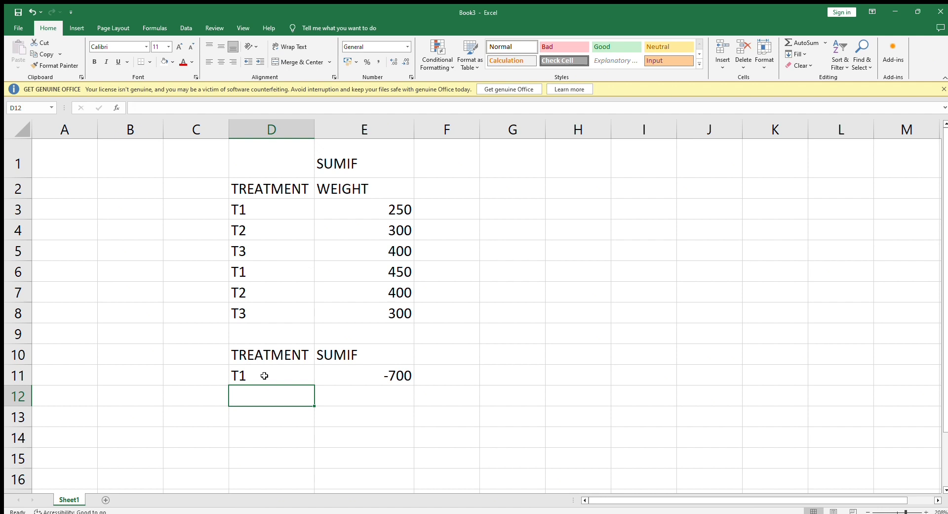
{"action": "type", "text": "T"}
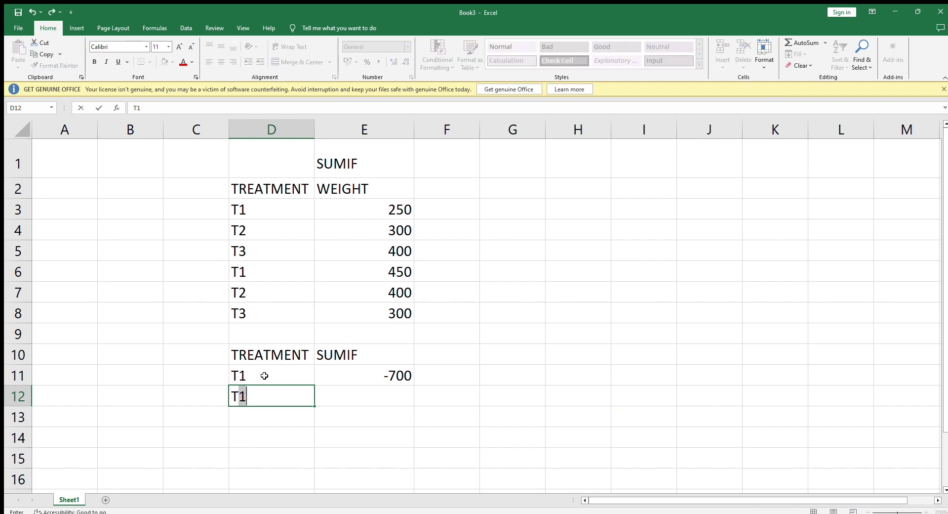
{"action": "type", "text": "2"}
{"action": "key", "text": "Return"}
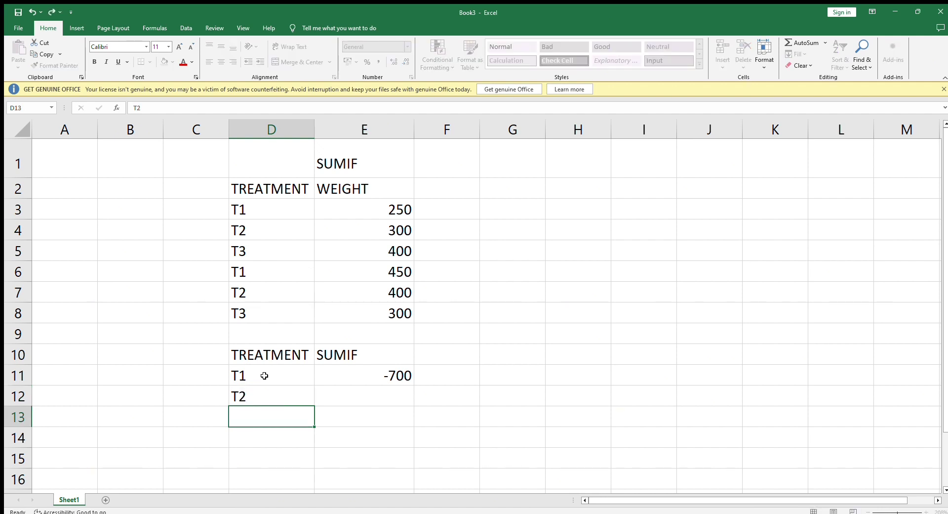
{"action": "type", "text": "T3"}
{"action": "key", "text": "Return"}
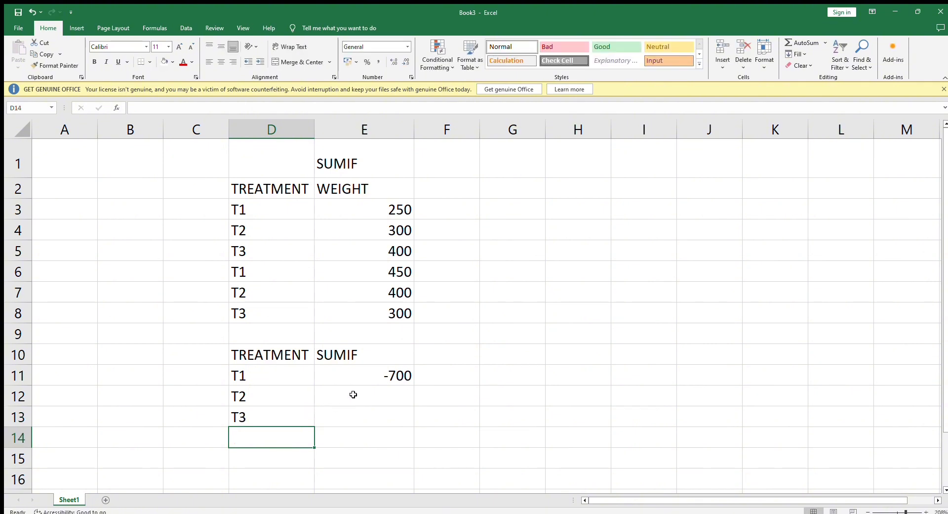
Fill the SUMIF formula from E11 down to E13, and clear the contents of cells E11:E14
{"action": "left_click", "coordinate": [354, 395]}
{"action": "left_click", "coordinate": [374, 380]}
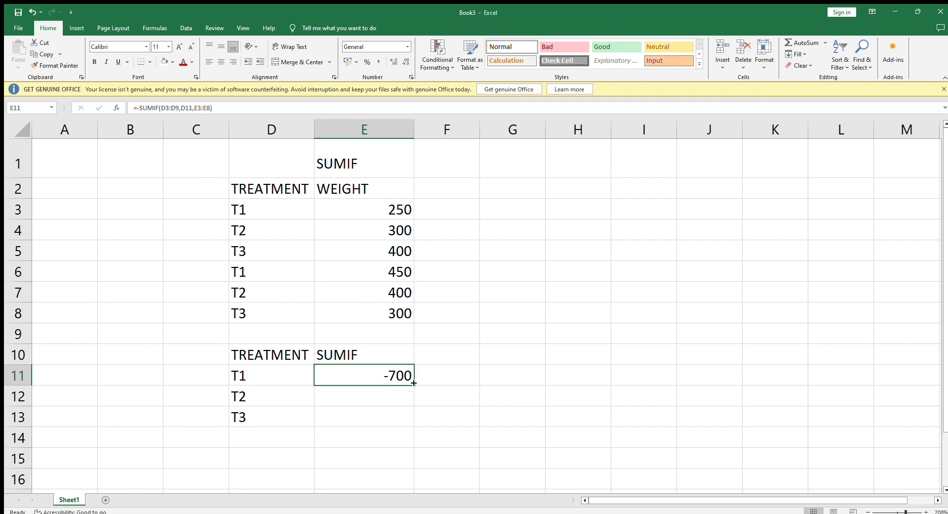
{"action": "left_click_drag", "start_coordinate": [414, 383], "coordinate": [416, 428]}
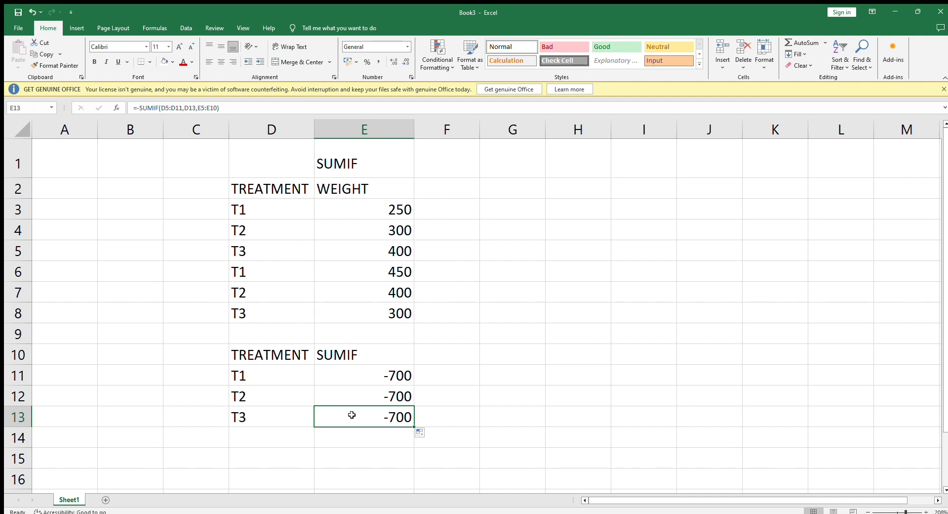
{"action": "left_click_drag", "start_coordinate": [355, 377], "coordinate": [366, 430]}
{"action": "key", "text": "Delete"}
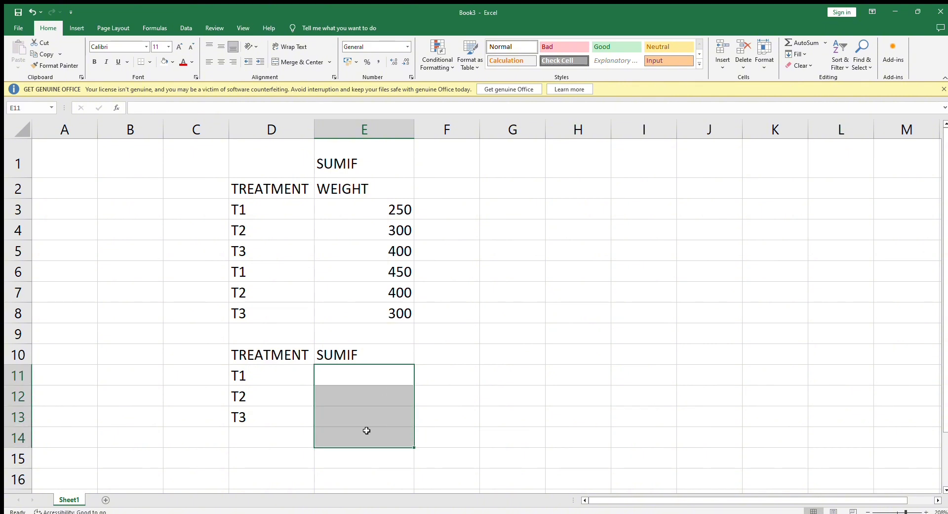
Enter the formula -SUMIF(D3:D8,D11,E3:E8) in cell E11 to sum the weights for treatment T1
{"action": "left_click", "coordinate": [350, 371]}
{"action": "type", "text": "-"}
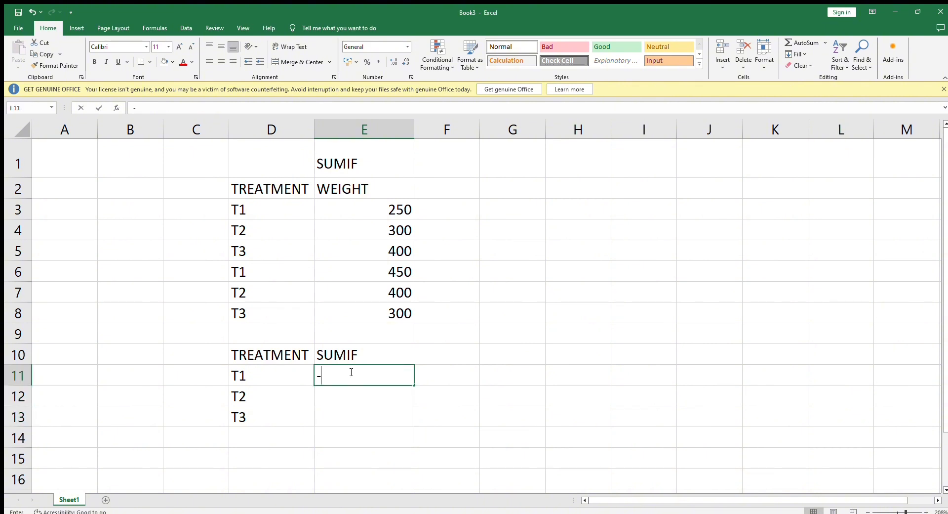
{"action": "type", "text": "SUMI"}
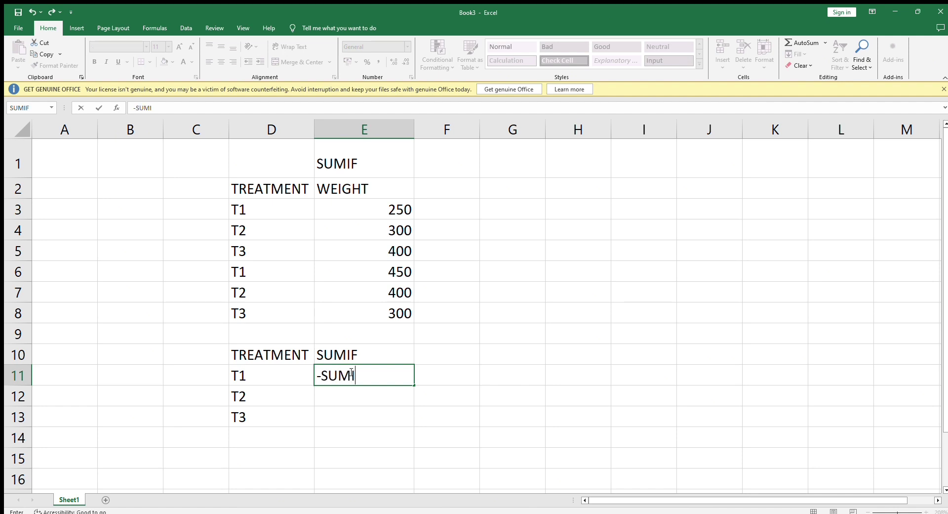
{"action": "type", "text": "F"}
{"action": "type", "text": "*"}
{"action": "left_click_drag", "start_coordinate": [255, 206], "coordinate": [288, 310]}
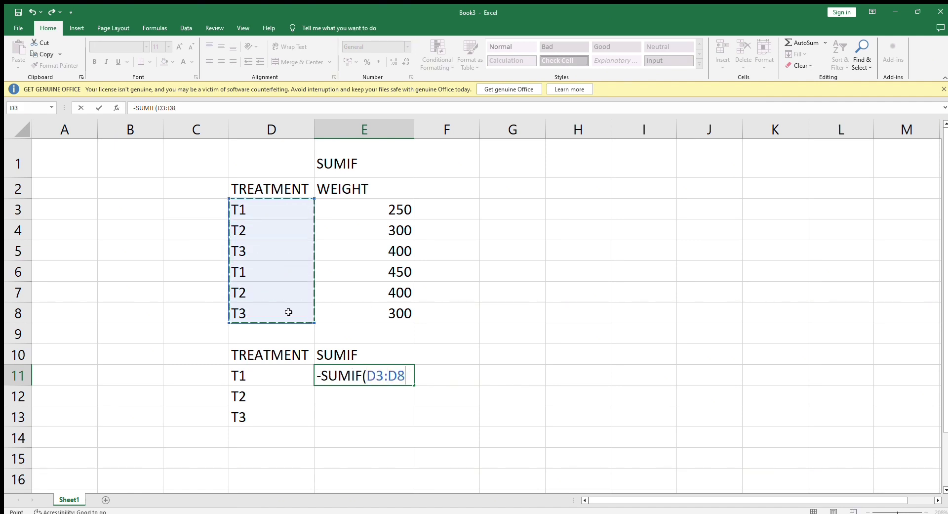
{"action": "type", "text": ","}
{"action": "left_click", "coordinate": [281, 385]}
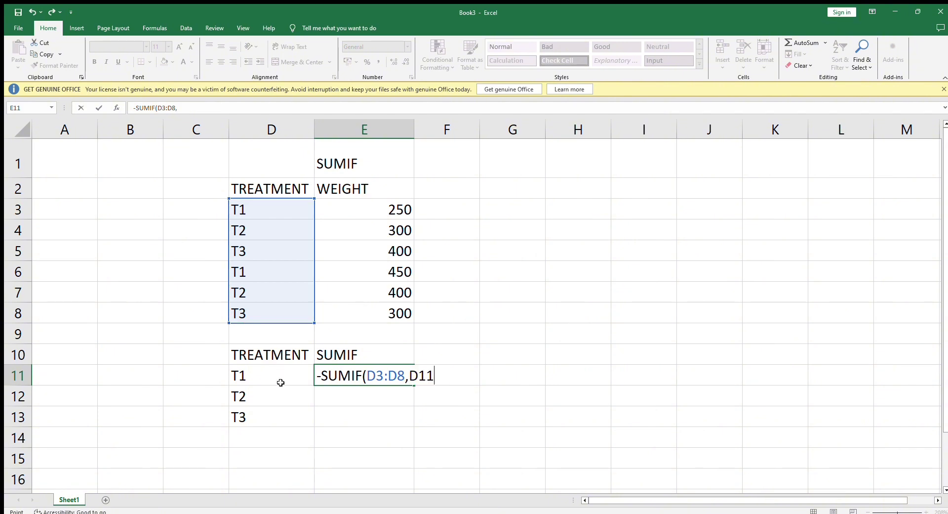
{"action": "type", "text": ","}
{"action": "left_click_drag", "start_coordinate": [346, 207], "coordinate": [363, 310]}
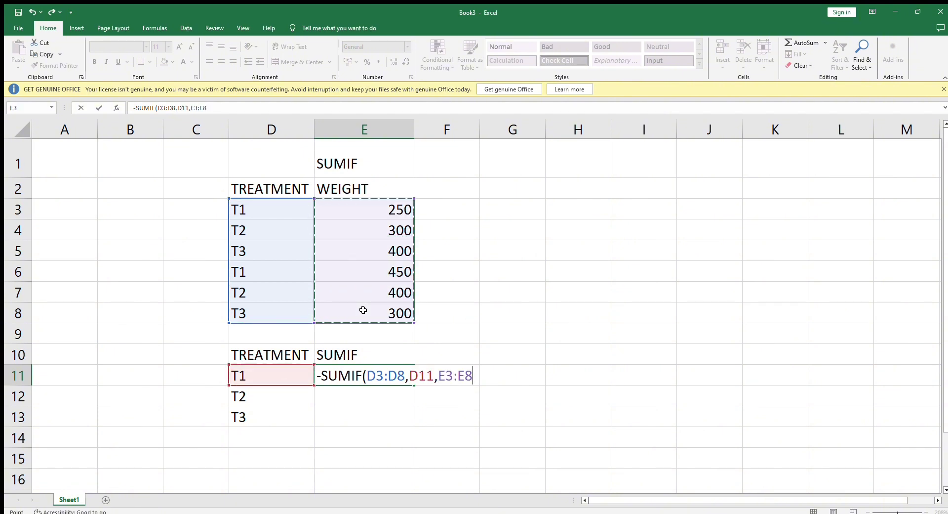
{"action": "type", "text": ")"}
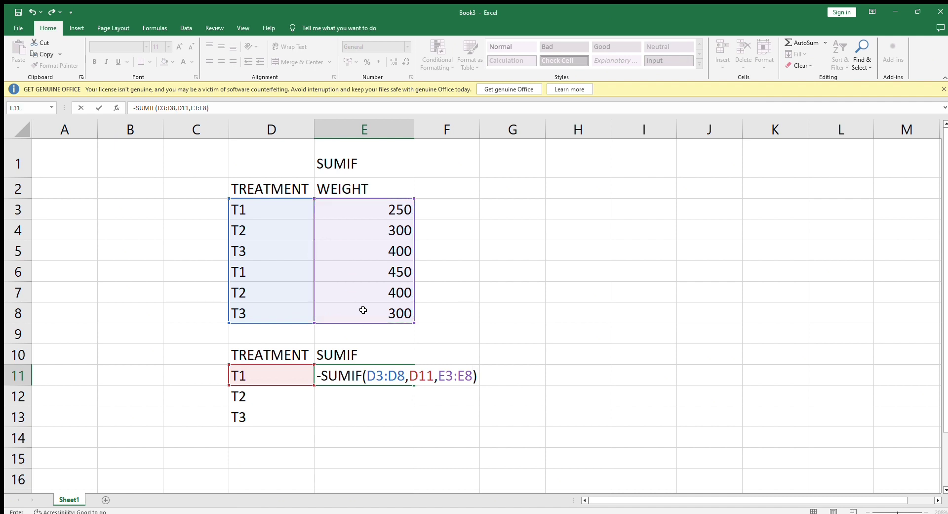
{"action": "key", "text": "Return"}
Fill the SUMIF formula from cell E11 down through E13 for treatments T2 and T3
{"action": "left_click", "coordinate": [408, 379]}
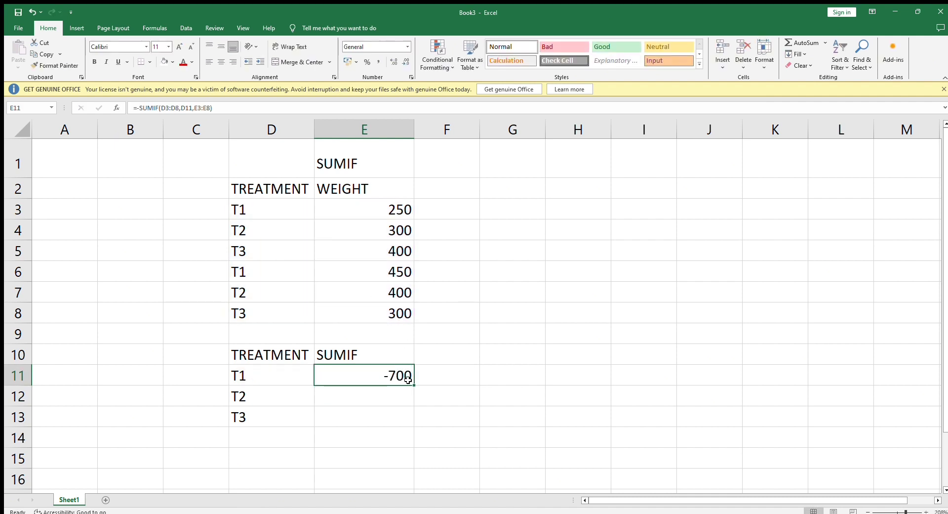
{"action": "left_click_drag", "start_coordinate": [414, 384], "coordinate": [413, 419]}
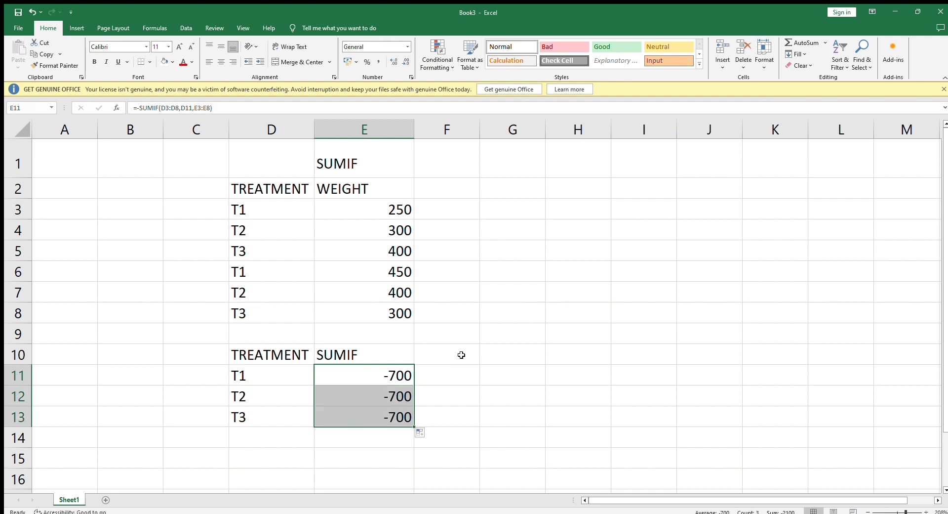
{"action": "left_click", "coordinate": [476, 382]}
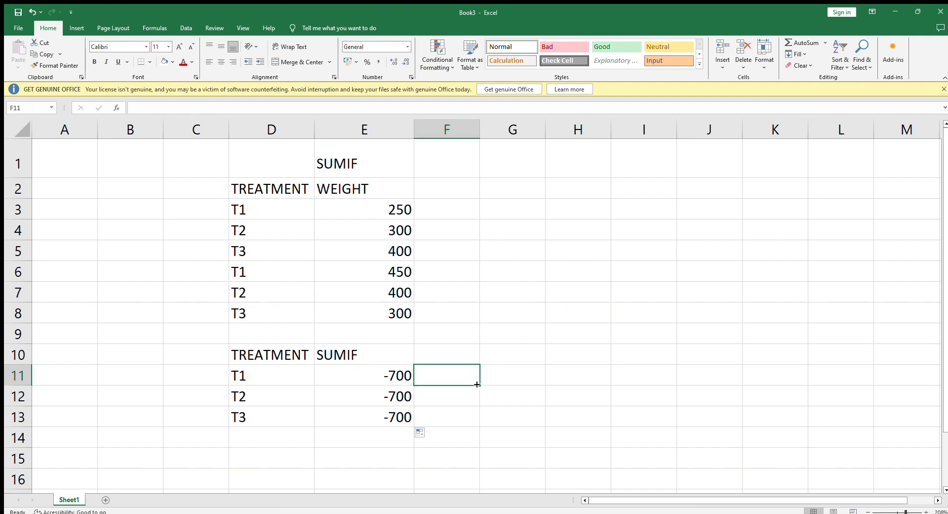
Replace the title in cell E1 with COUNT and make the text bold
{"action": "left_click", "coordinate": [391, 162]}
{"action": "key", "text": "BackSpace"}
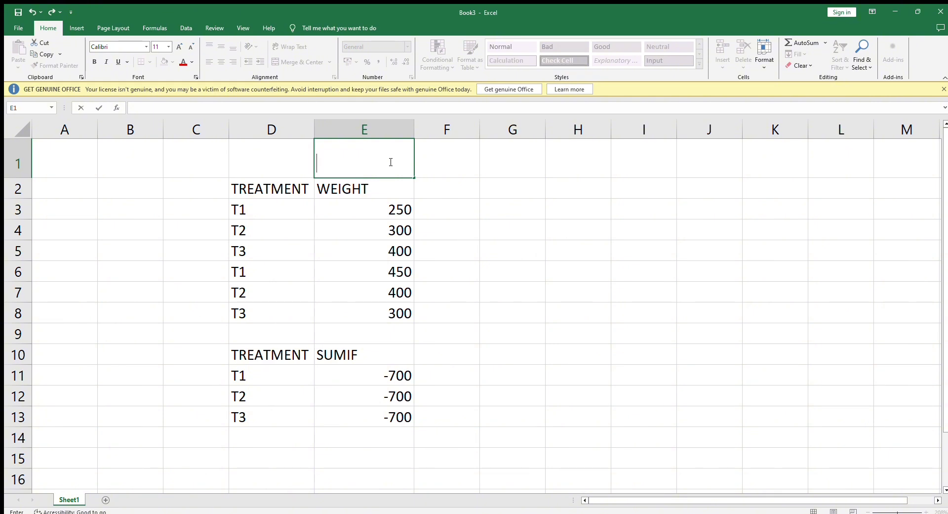
{"action": "type", "text": "COUNT"}
{"action": "left_click", "coordinate": [93, 63]}
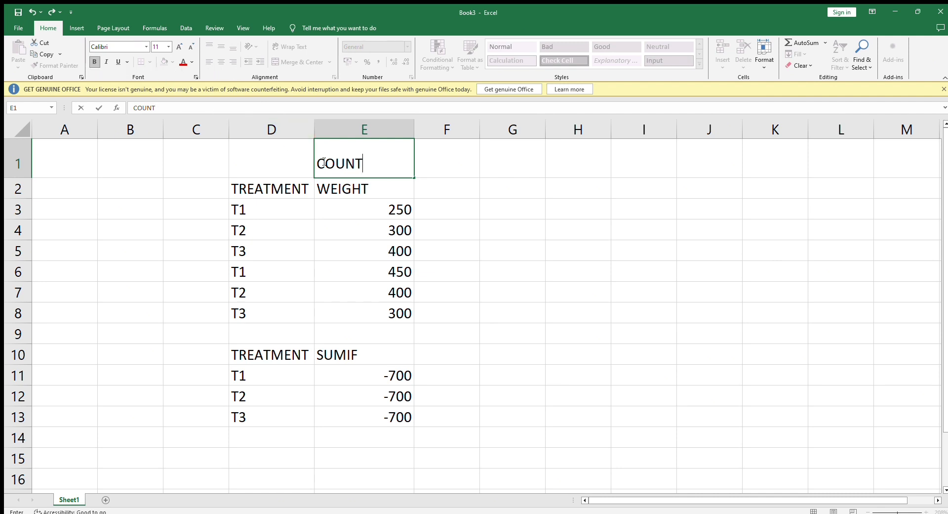
{"action": "left_click_drag", "start_coordinate": [319, 163], "coordinate": [364, 165]}
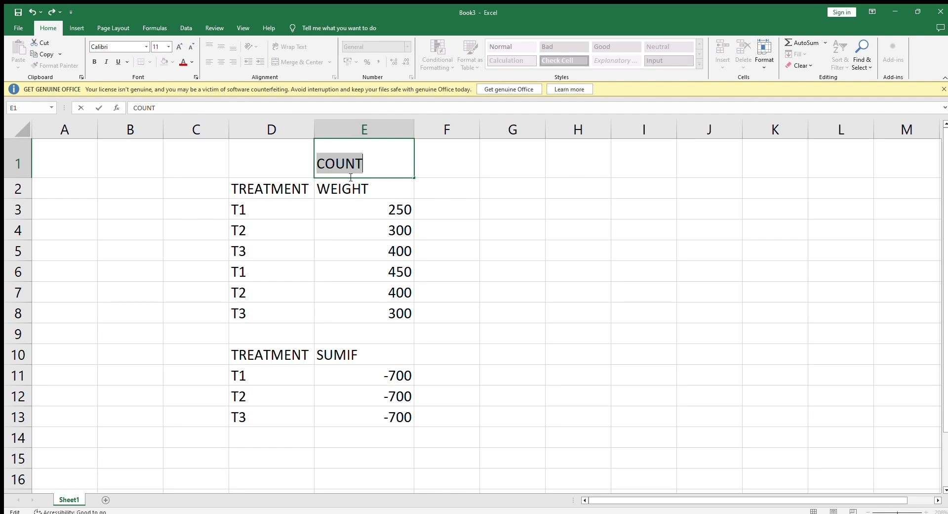
{"action": "key", "text": "ctrl+b"}
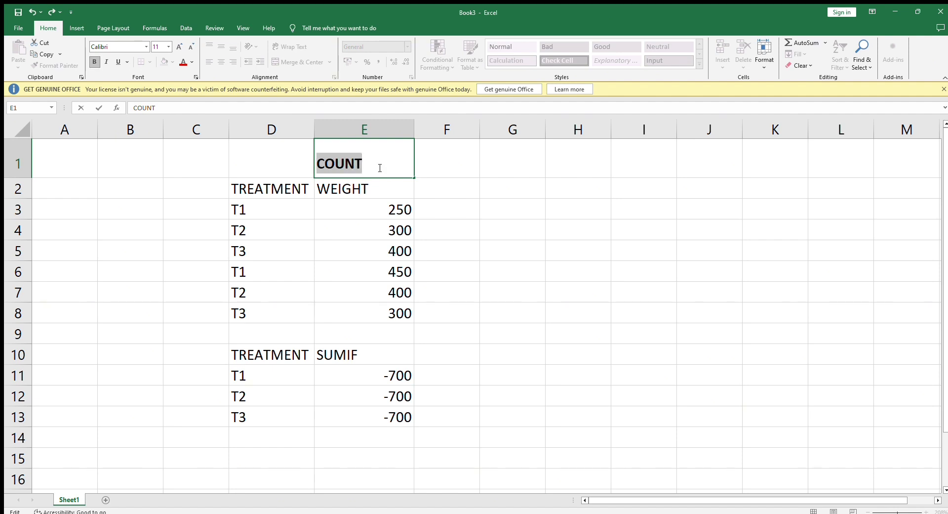
{"action": "left_click", "coordinate": [380, 170]}
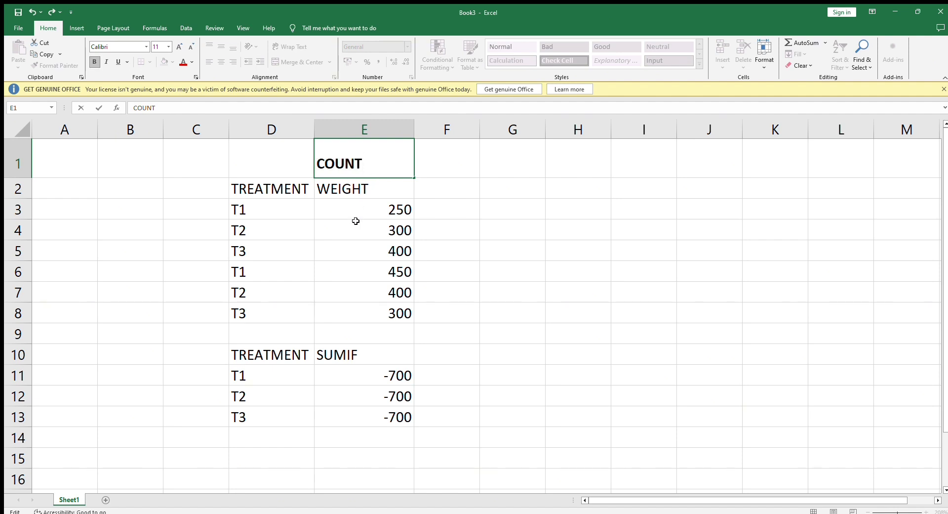
Enter the formula -COUNT(E3:E8) in cell E15 to count the weight values
{"action": "left_click", "coordinate": [340, 458]}
{"action": "type", "text": "-"}
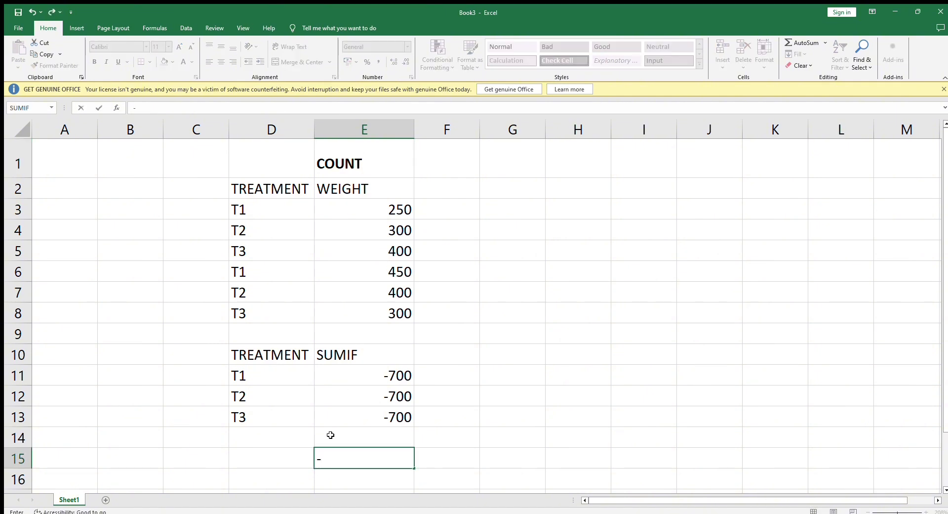
{"action": "type", "text": "COUNT("}
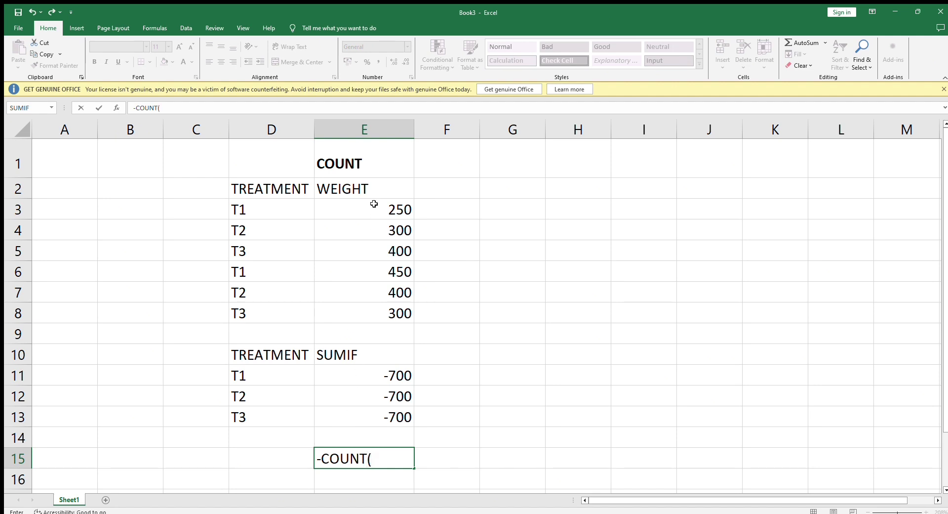
{"action": "mouse_move", "coordinate": [374, 204]}
{"action": "left_mouse_down"}
{"action": "mouse_move", "coordinate": [365, 311]}
{"action": "mouse_move", "coordinate": [392, 316]}
{"action": "left_mouse_up"}
{"action": "type", "text": ")"}
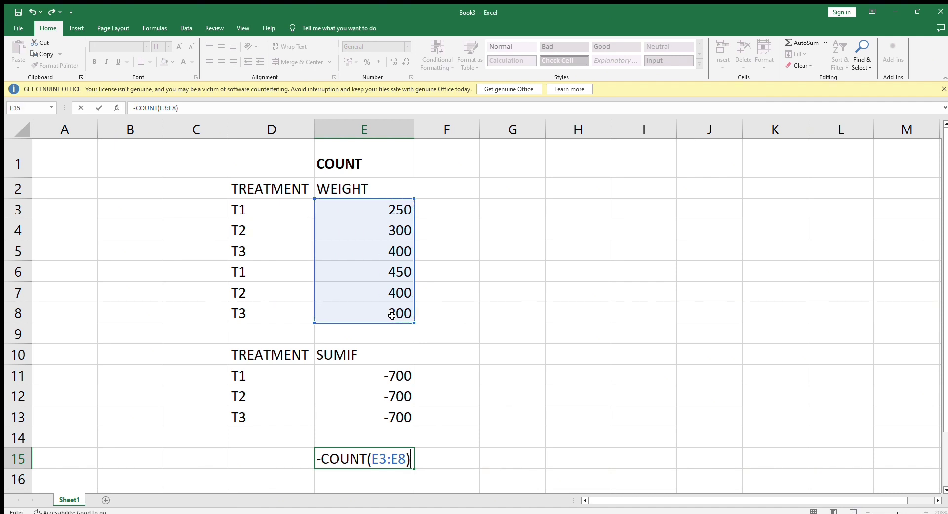
{"action": "key", "text": "Return"}
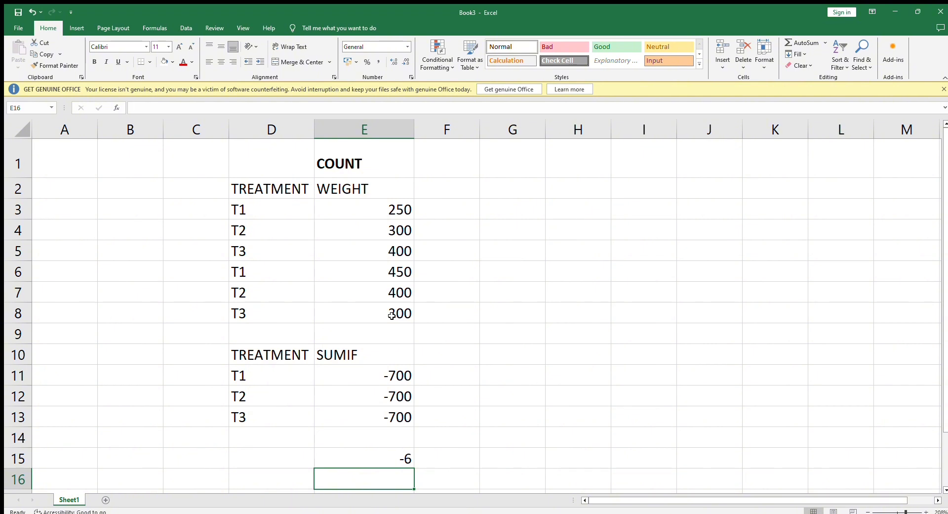
Replace the formula in cell E15 with -COUNT(D2:E9), covering the treatment and weight columns including their headers
{"action": "key", "text": "Up"}
{"action": "key", "text": "BackSpace"}
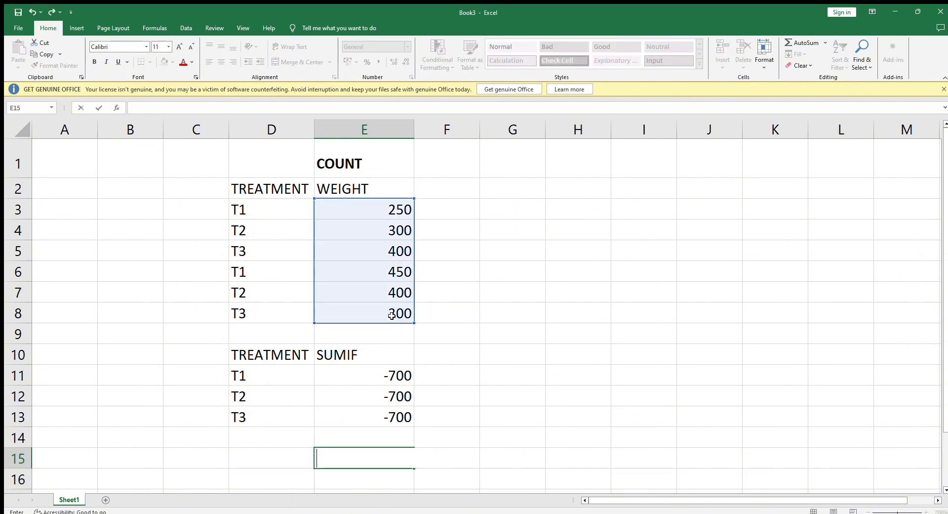
{"action": "type", "text": "-"}
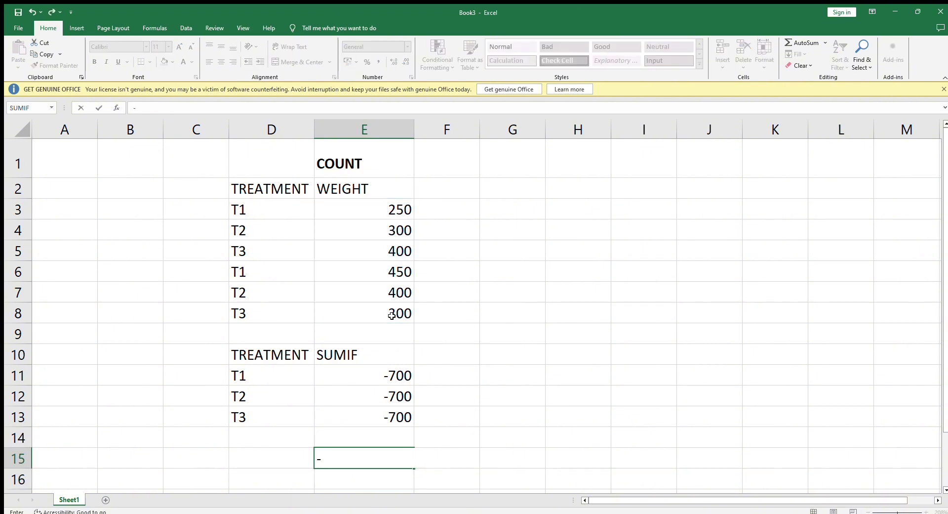
{"action": "type", "text": "COUNTY"}
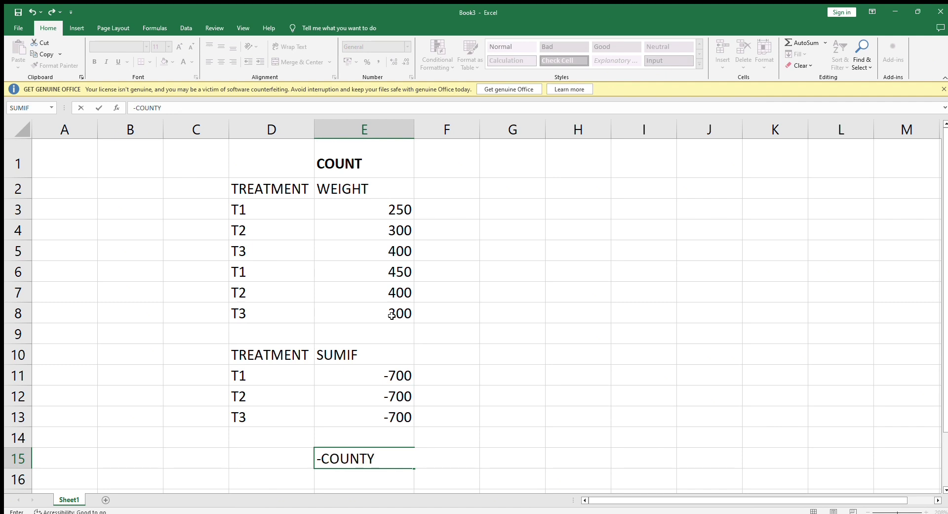
{"action": "key", "text": "BackSpace"}
{"action": "left_click_drag", "start_coordinate": [239, 187], "coordinate": [422, 322]}
{"action": "type", "text": ")"}
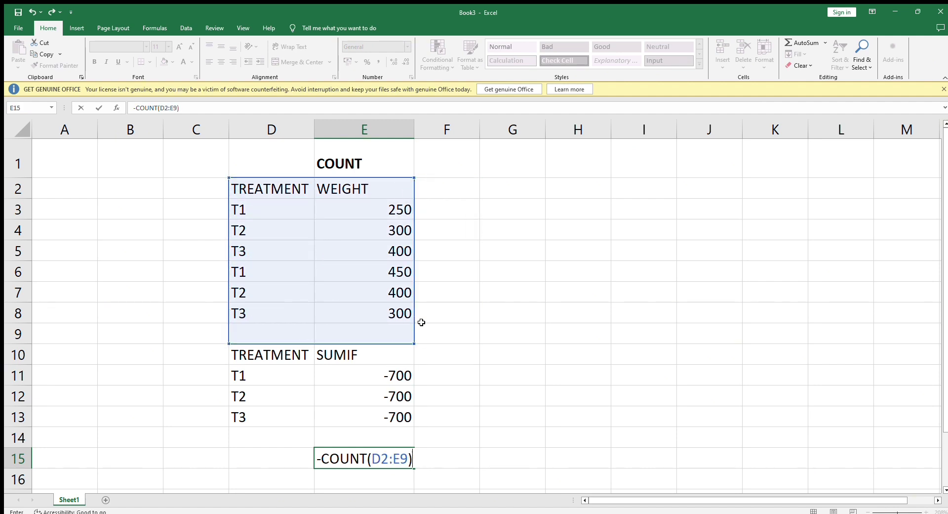
{"action": "key", "text": "Return"}
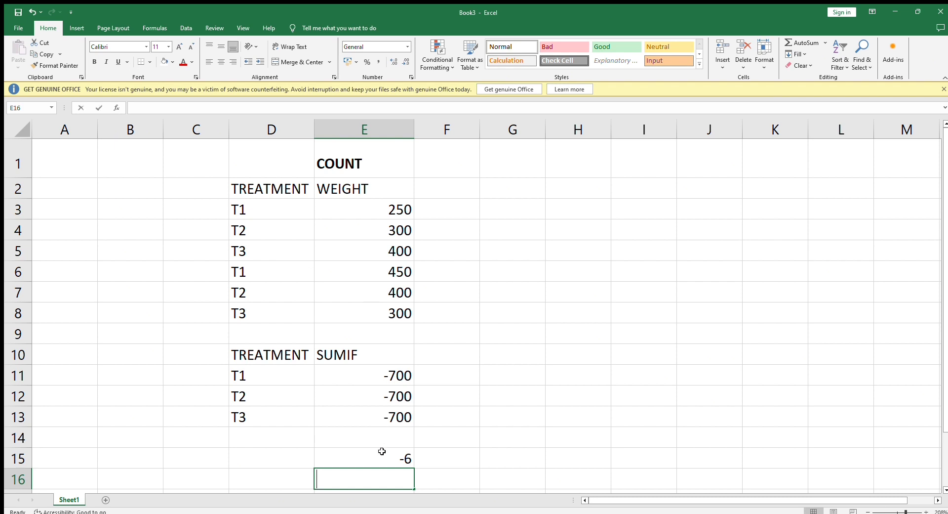
Enter the formula -COUNT(D3:E13) in cell E16 to count the numbers across both tables
{"action": "type", "text": "-COU"}
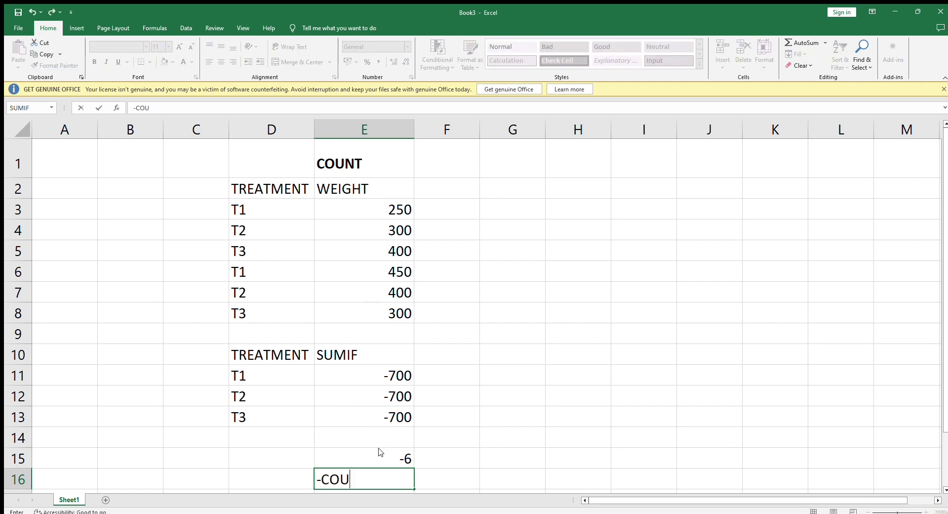
{"action": "type", "text": "NT("}
{"action": "left_click", "coordinate": [231, 200]}
{"action": "left_click_drag", "start_coordinate": [231, 200], "coordinate": [387, 420]}
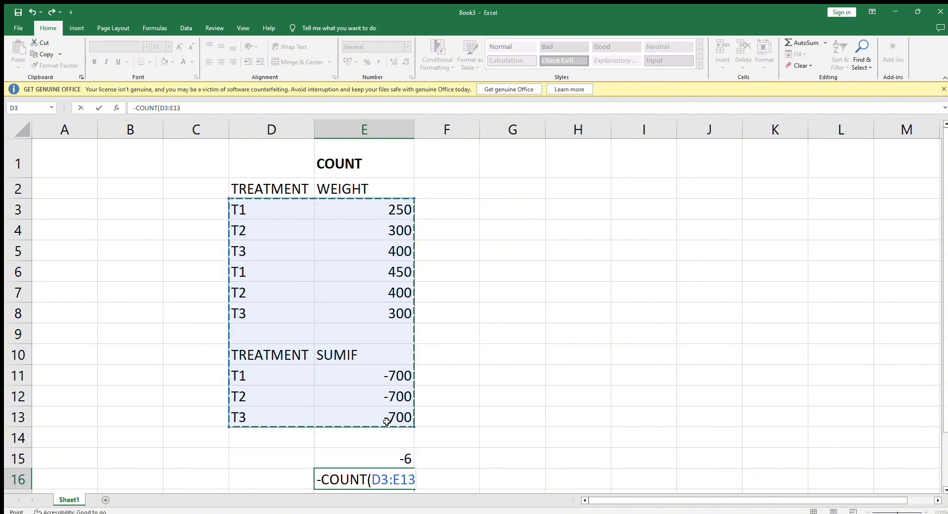
{"action": "type", "text": ")"}
{"action": "key", "text": "Return"}
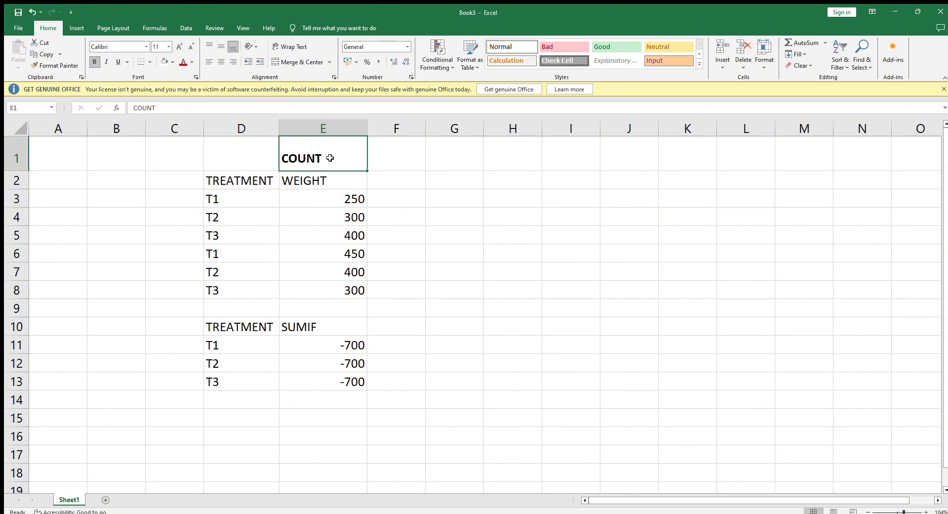
Replace the title in cell E1 with COUNTA and make the text bold
{"action": "key", "text": "BackSpace"}
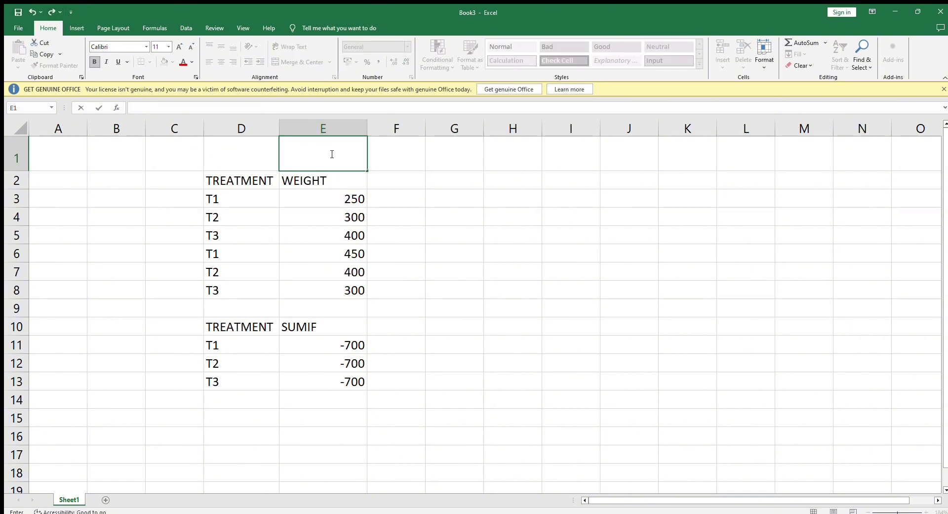
{"action": "type", "text": "COUNTA"}
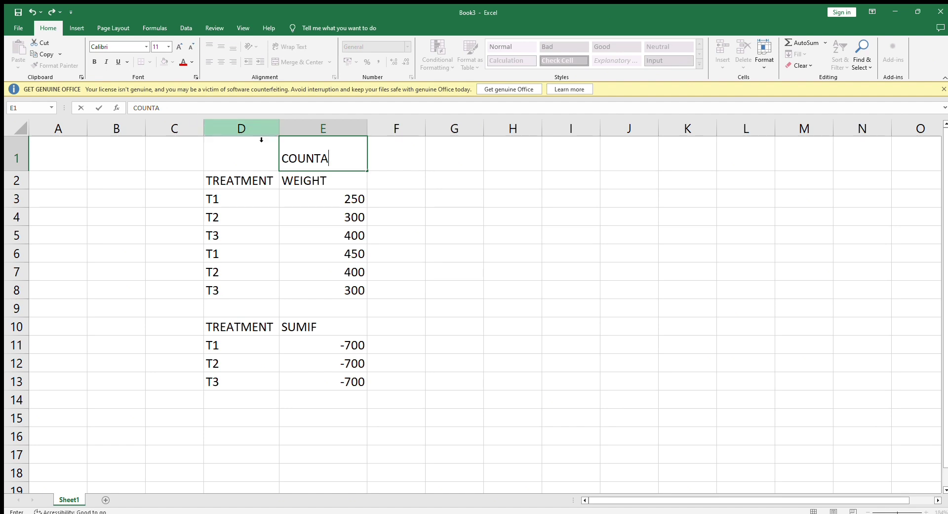
{"action": "key", "text": "Home"}
{"action": "key", "text": "shift+End"}
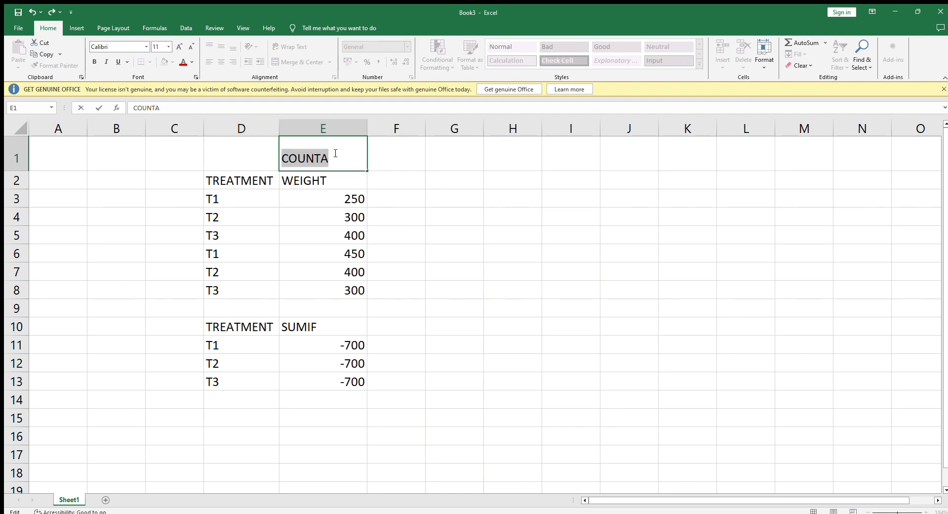
{"action": "key", "text": "ctrl+b"}
{"action": "left_click", "coordinate": [335, 153]}
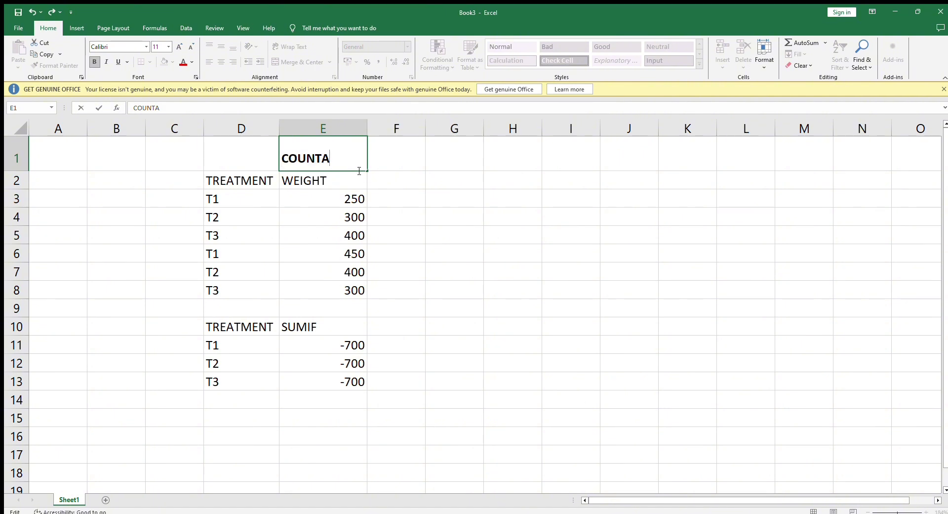
Enter the formula -COUNTA(D3:E9) in cell G9 to count the non-empty treatment and weight cells
{"action": "left_click", "coordinate": [441, 305]}
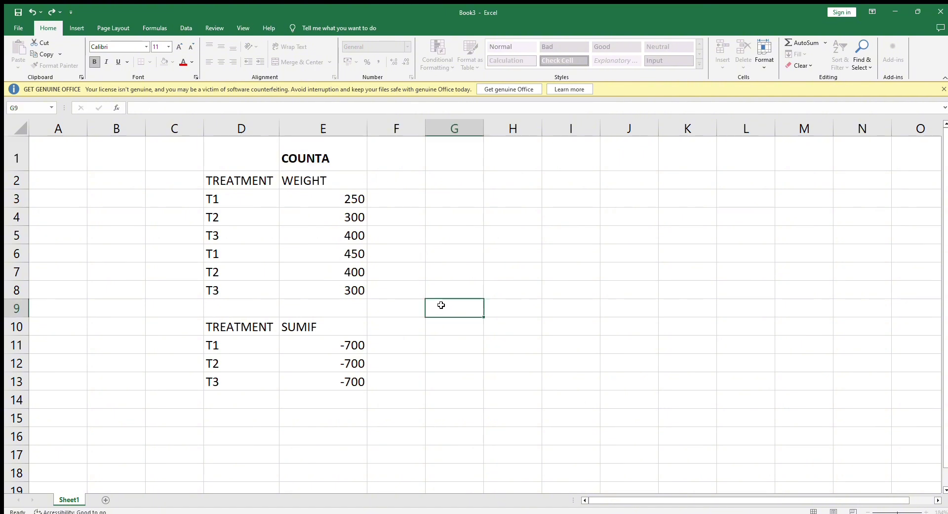
{"action": "type", "text": "-"}
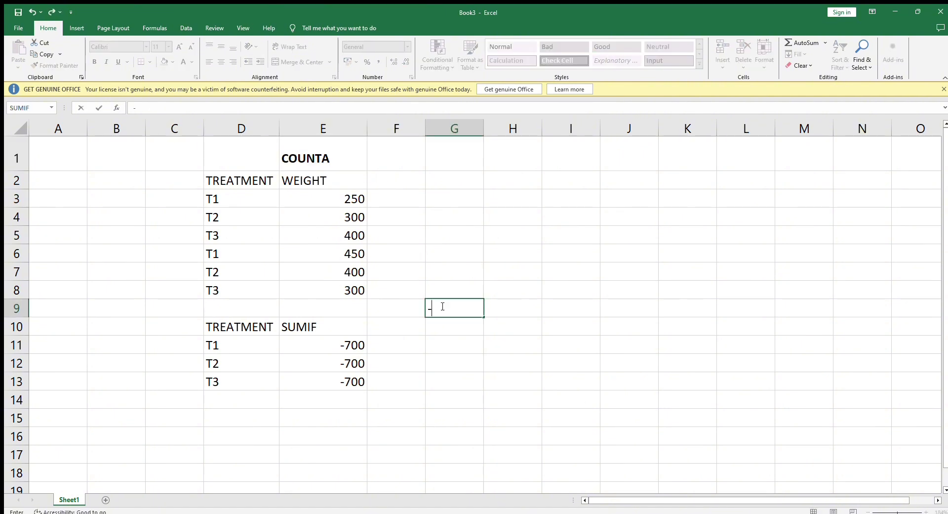
{"action": "type", "text": "COUNTA"}
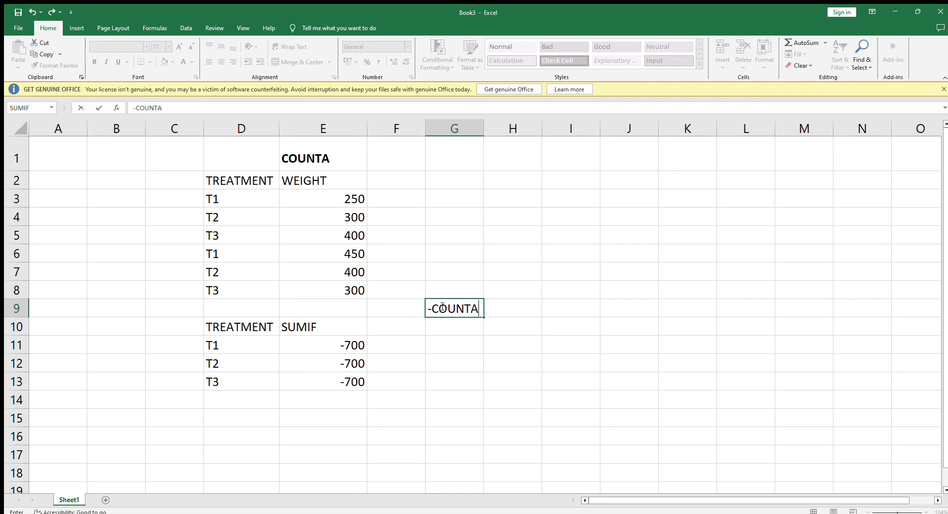
{"action": "type", "text": "("}
{"action": "left_click_drag", "start_coordinate": [227, 197], "coordinate": [331, 299]}
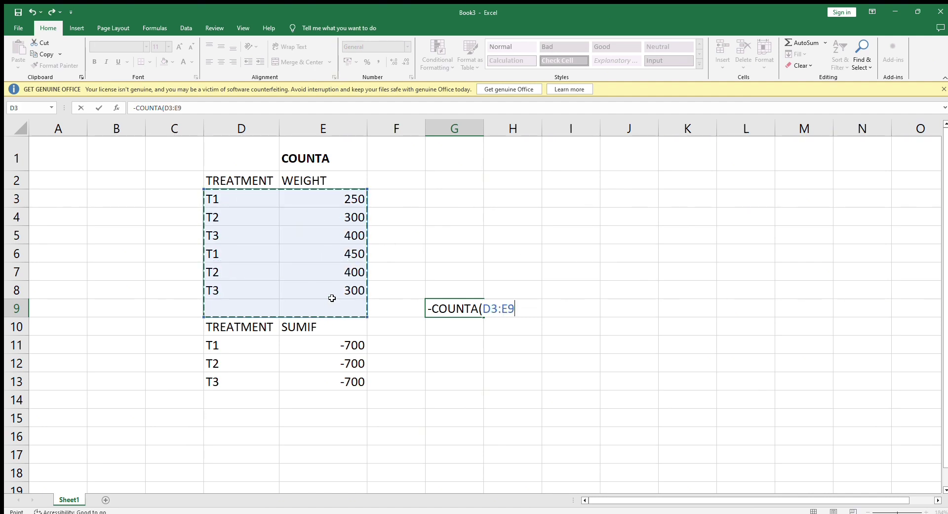
{"action": "type", "text": ")"}
{"action": "key", "text": "Return"}
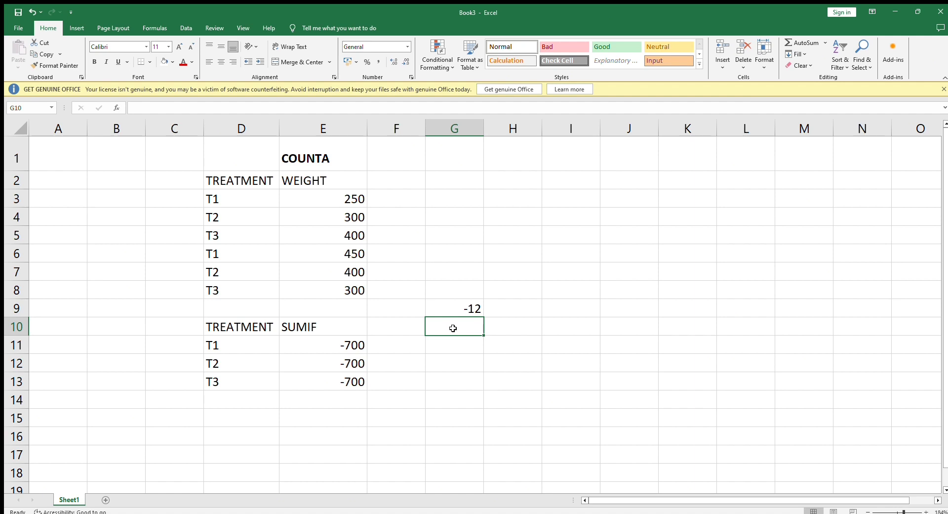
Enter the formula -COUNTA(D10:E13) in cell G10 to count the non-empty cells of the SUMIF table
{"action": "type", "text": "-"}
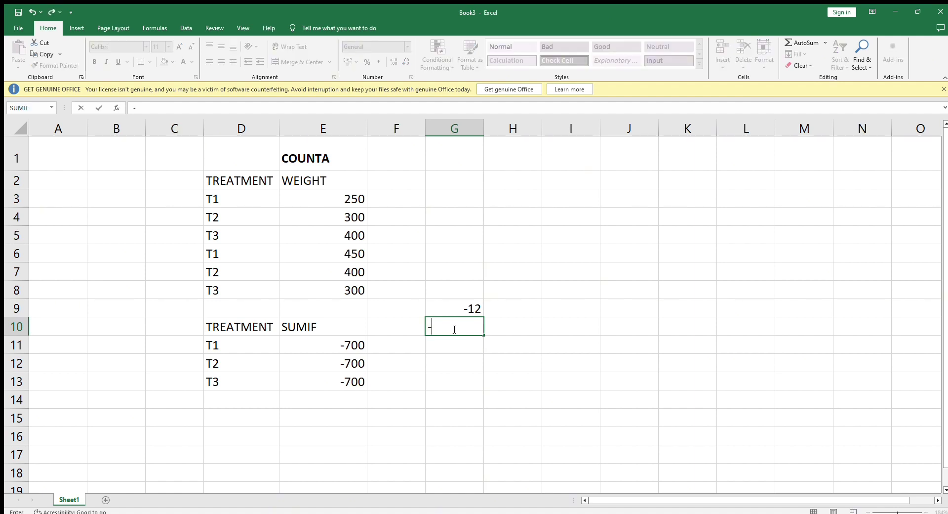
{"action": "type", "text": "COUNTA("}
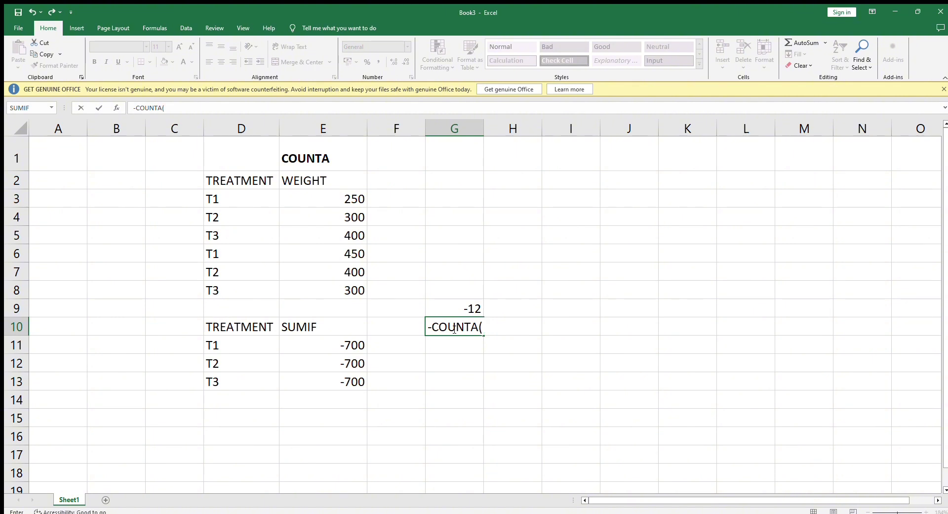
{"action": "left_click_drag", "start_coordinate": [204, 326], "coordinate": [314, 383]}
{"action": "type", "text": ")"}
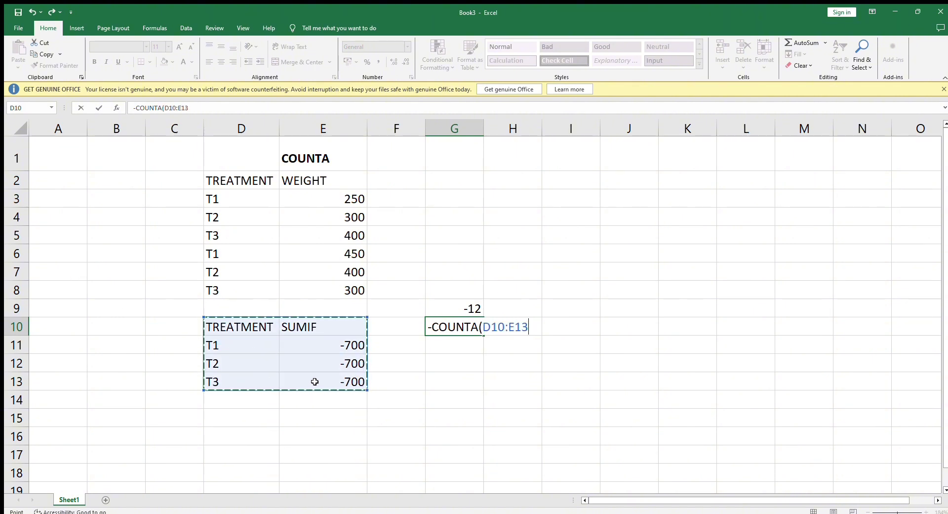
{"action": "key", "text": "Return"}
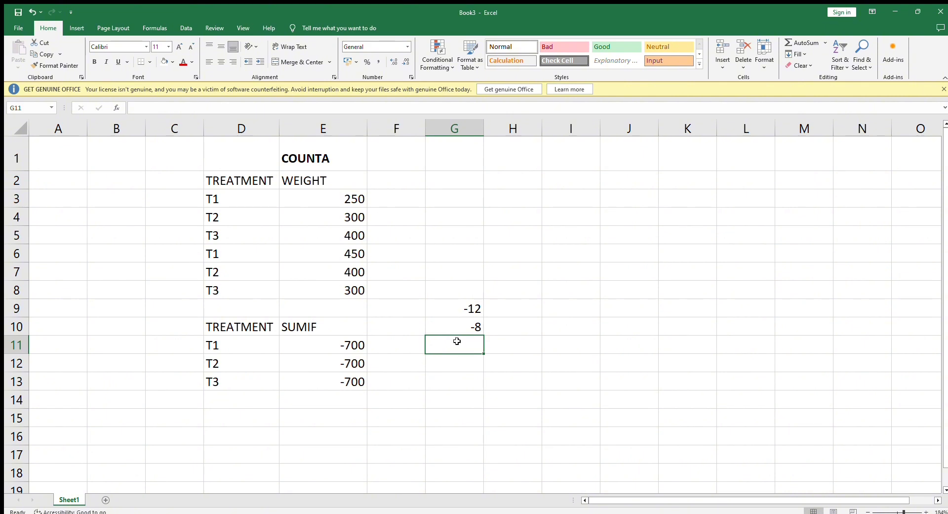
Enter the formula -COUNTA(D3:E13) in cell G11 to count the non-empty cells across both tables
{"action": "type", "text": "-C"}
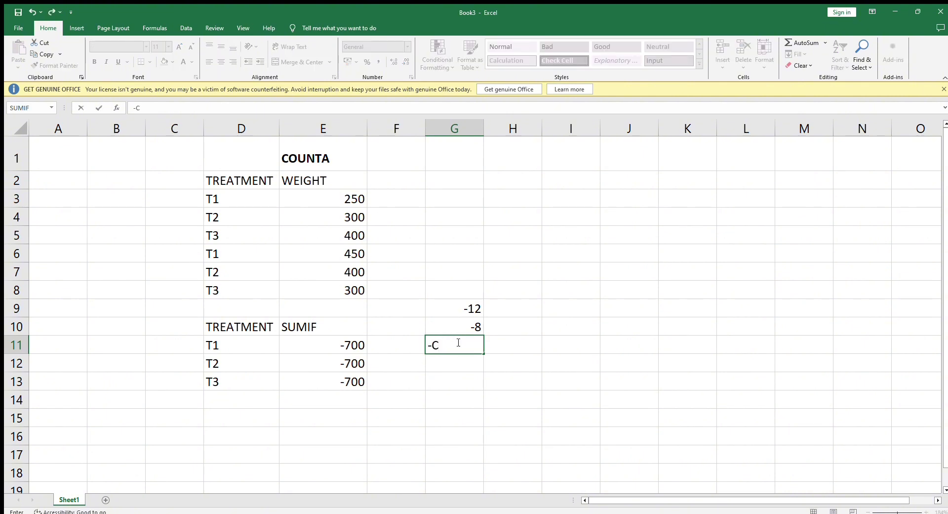
{"action": "type", "text": "OUNTA("}
{"action": "mouse_move", "coordinate": [222, 200]}
{"action": "left_mouse_down"}
{"action": "mouse_move", "coordinate": [337, 216]}
{"action": "mouse_move", "coordinate": [344, 390]}
{"action": "left_mouse_up"}
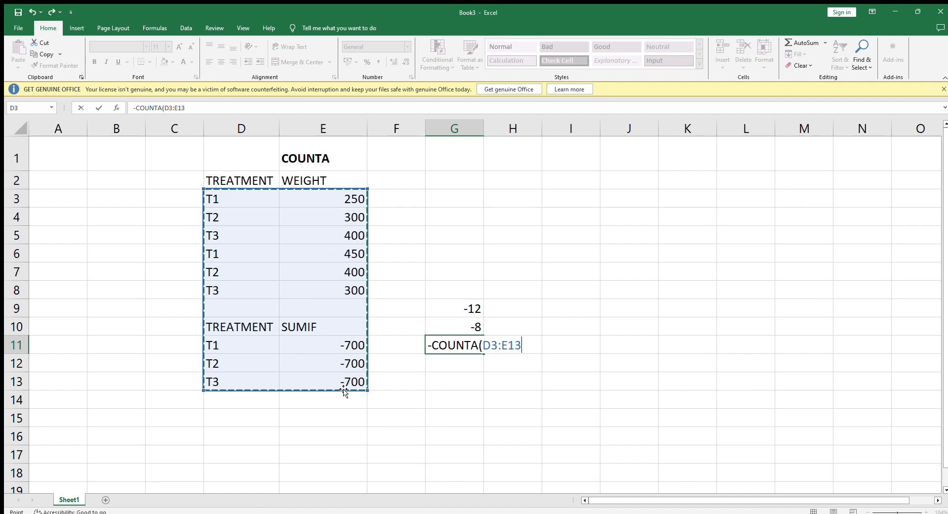
{"action": "type", "text": ")"}
{"action": "key", "text": "Return"}
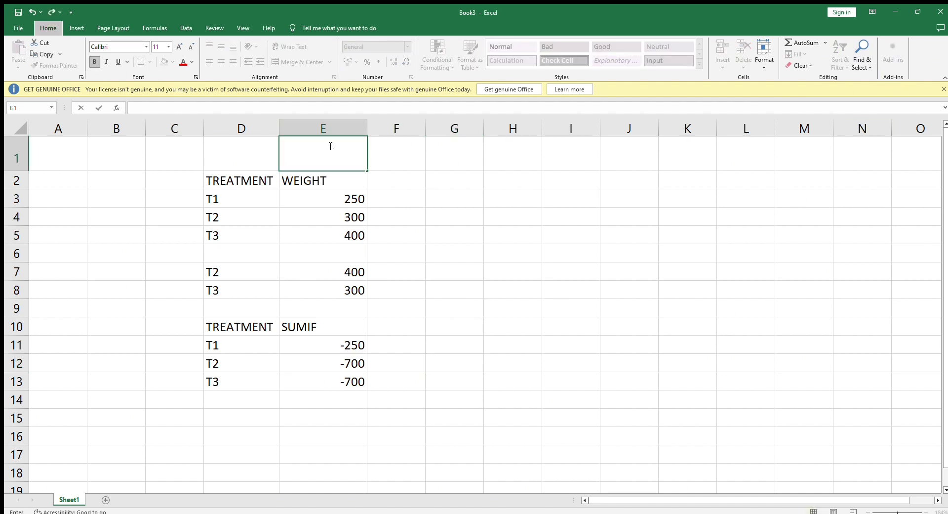
Enter the title COUNTBLANK in cell E1 as non-bold text at font size 14
{"action": "left_click", "coordinate": [314, 159]}
{"action": "left_click", "coordinate": [95, 61]}
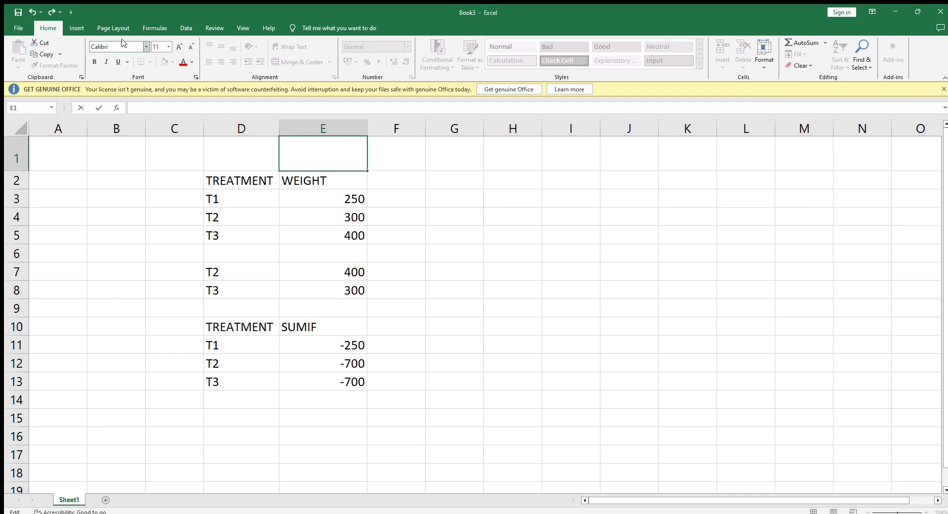
{"action": "left_click", "coordinate": [180, 46]}
{"action": "left_click", "coordinate": [179, 46]}
{"action": "type", "text": "COUNT"}
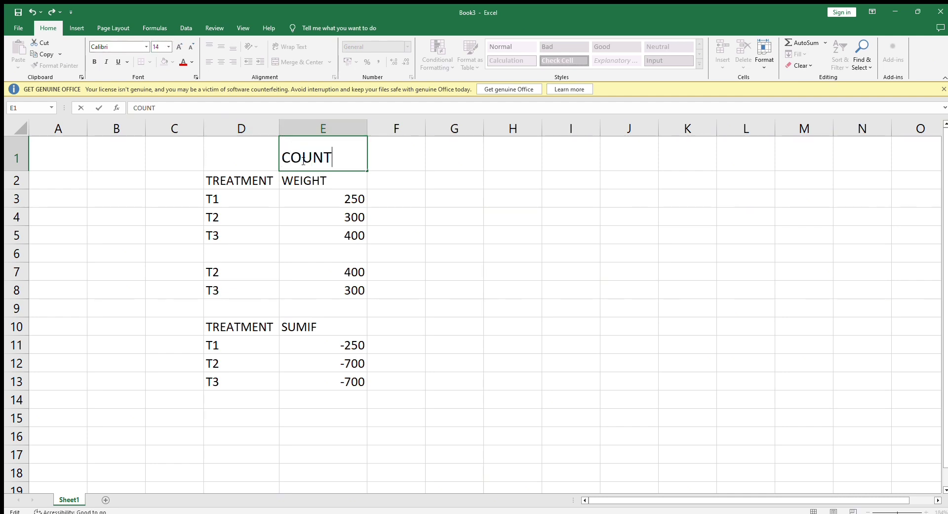
{"action": "type", "text": "BLANK"}
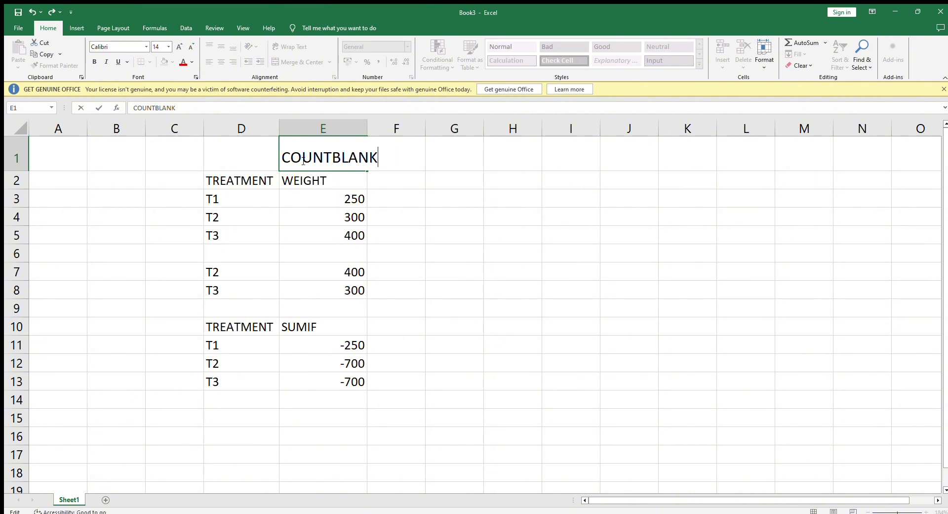
{"action": "key", "text": "Return"}
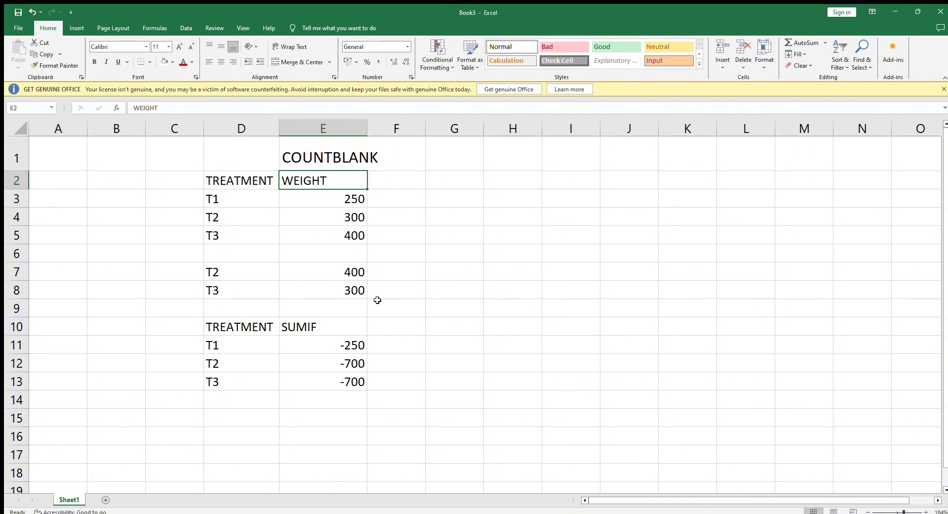
Enter the formula -COUNTBLANK(D3:E8) in cell E15 and check it against the blank cells D6 and E6
{"action": "left_click", "coordinate": [314, 417]}
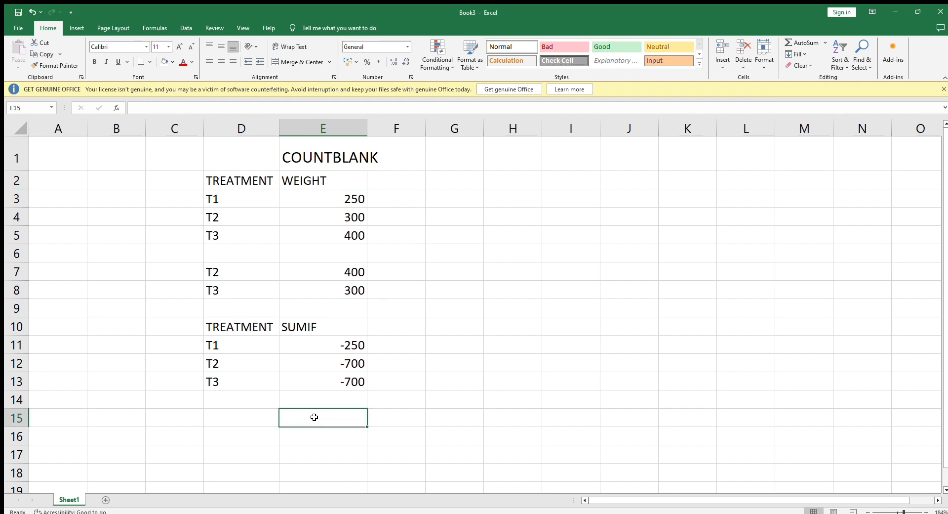
{"action": "type", "text": "-COU"}
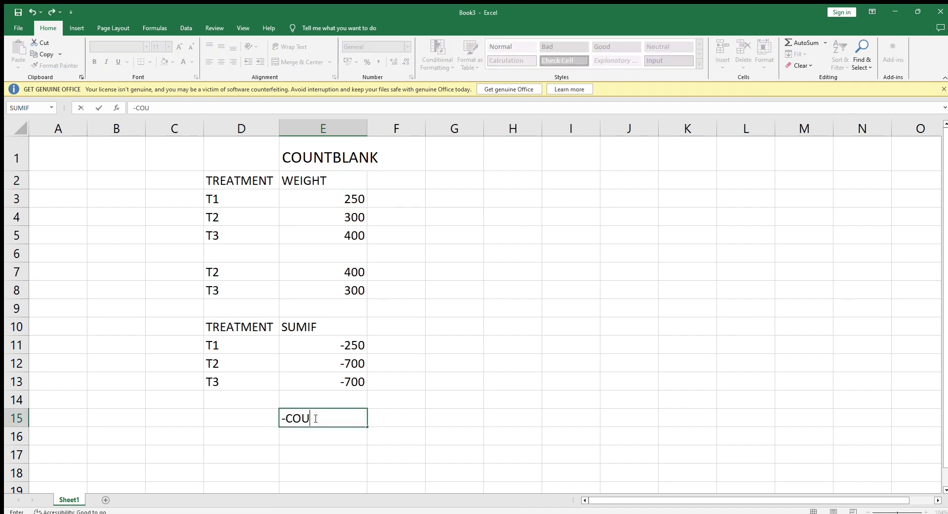
{"action": "type", "text": "NTBLANK"}
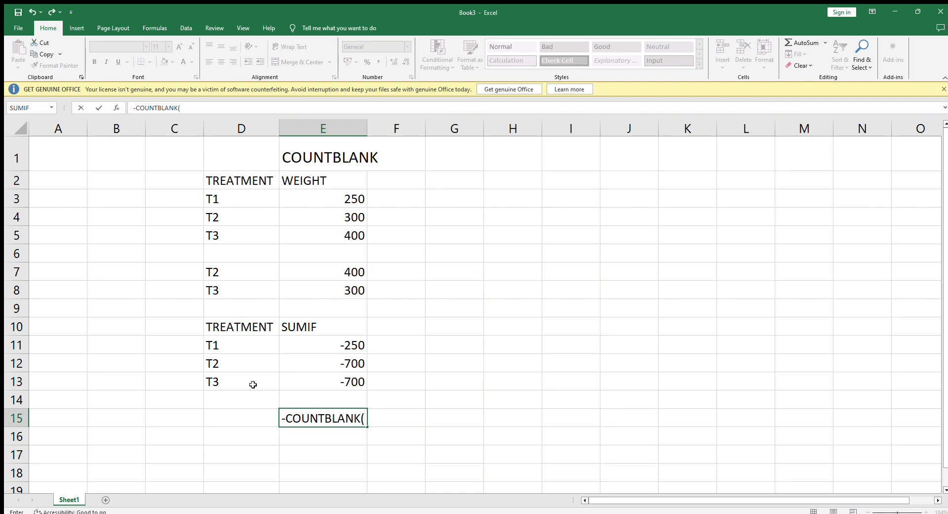
{"action": "type", "text": "("}
{"action": "left_click_drag", "start_coordinate": [227, 197], "coordinate": [360, 290]}
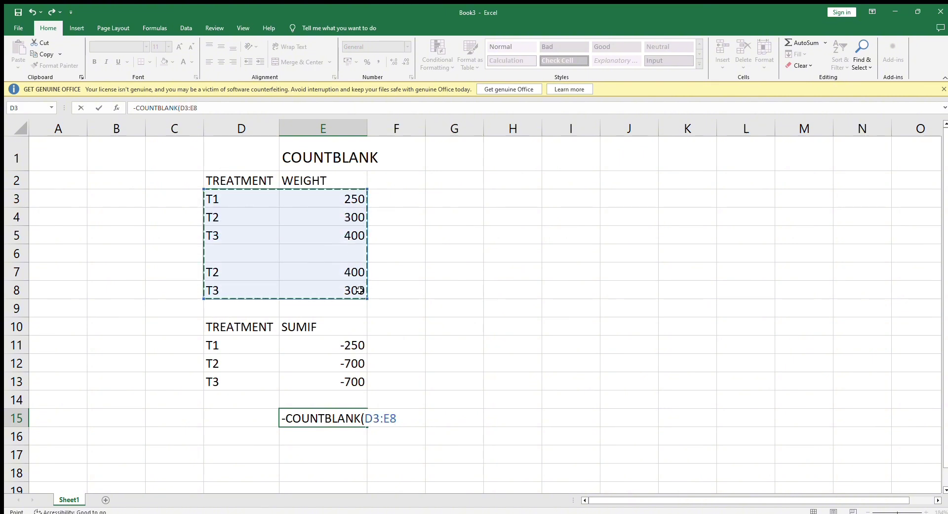
{"action": "key", "text": "Return"}
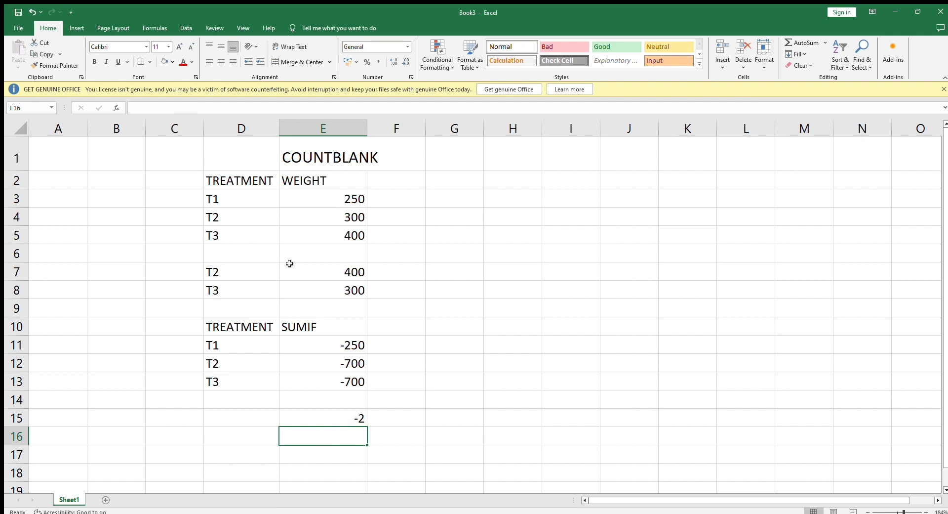
{"action": "left_click", "coordinate": [250, 260]}
{"action": "left_click", "coordinate": [340, 261]}
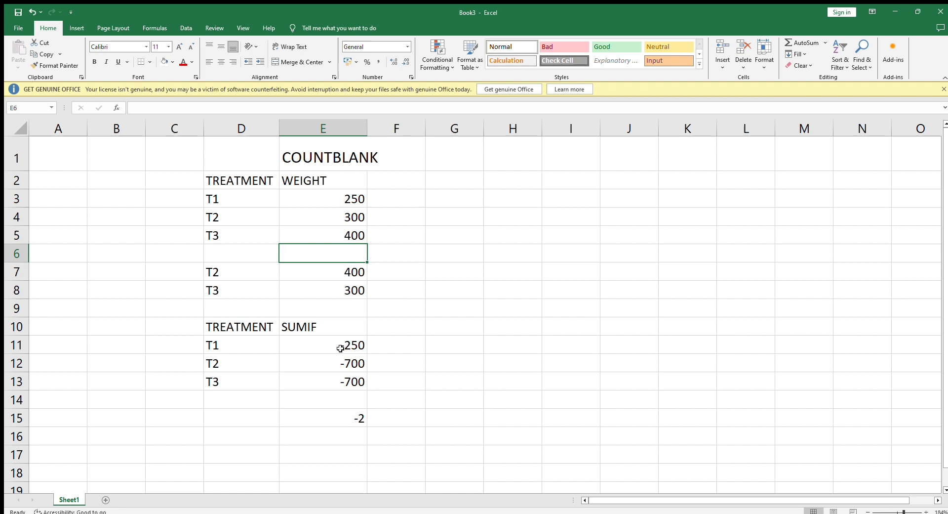
Replace the formula in cell E15 with -COUNTBLANK(D3:E9) and check it against the blank cells in rows 6 and 9
{"action": "left_click", "coordinate": [344, 419]}
{"action": "key", "text": "BackSpace"}
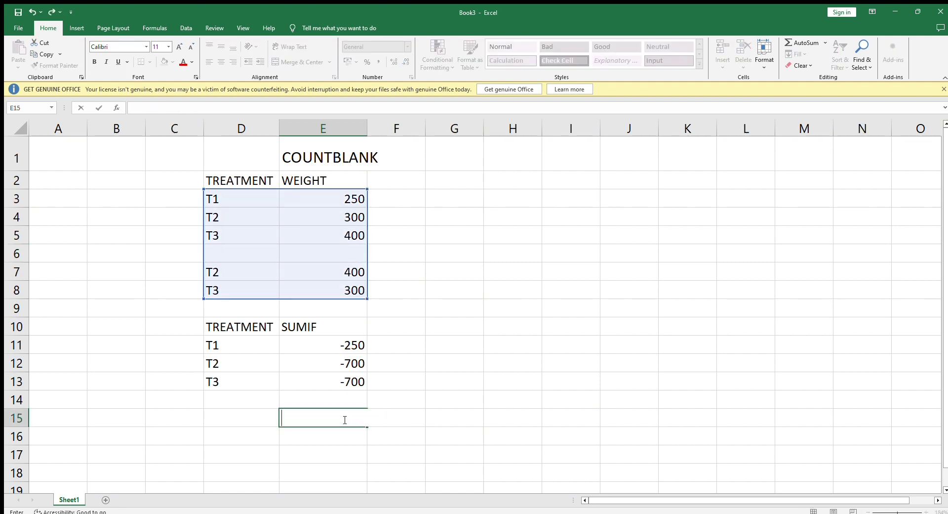
{"action": "type", "text": "-CO"}
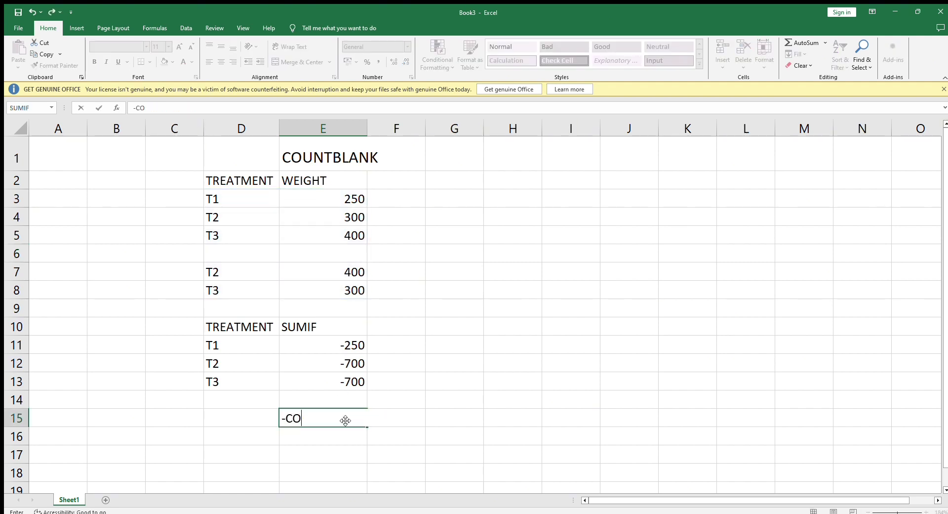
{"action": "type", "text": "UNTBLANK"}
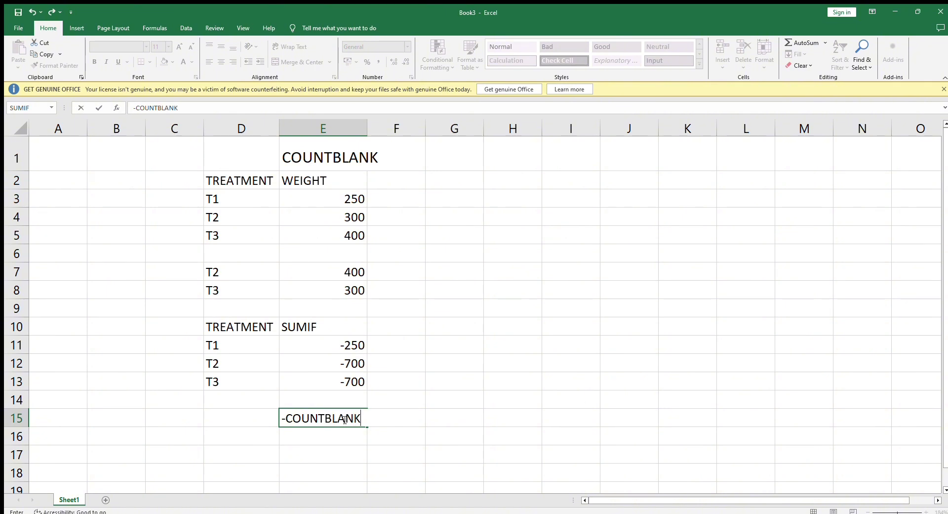
{"action": "type", "text": "("}
{"action": "left_click_drag", "start_coordinate": [241, 202], "coordinate": [346, 306]}
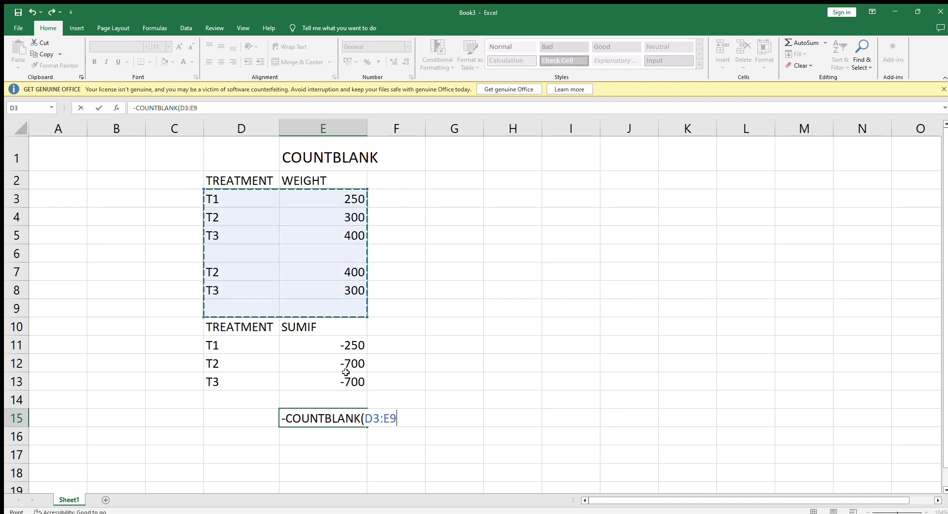
{"action": "type", "text": ")"}
{"action": "key", "text": "Return"}
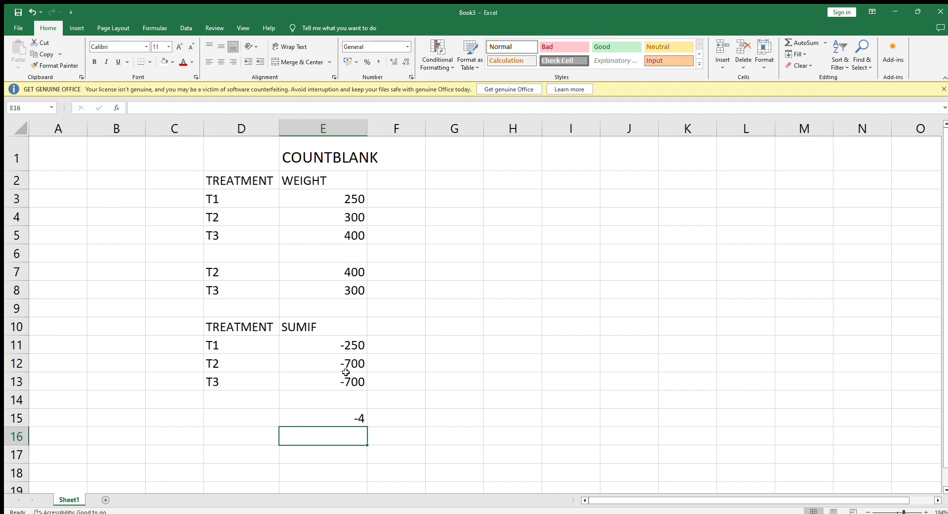
{"action": "left_click", "coordinate": [242, 308]}
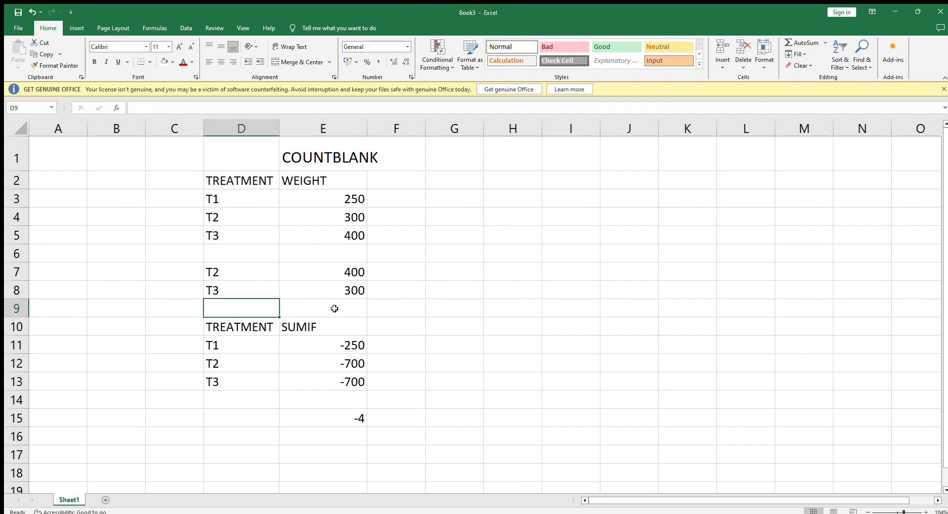
{"action": "left_click", "coordinate": [335, 308]}
{"action": "left_click", "coordinate": [339, 254]}
{"action": "left_click", "coordinate": [230, 252]}
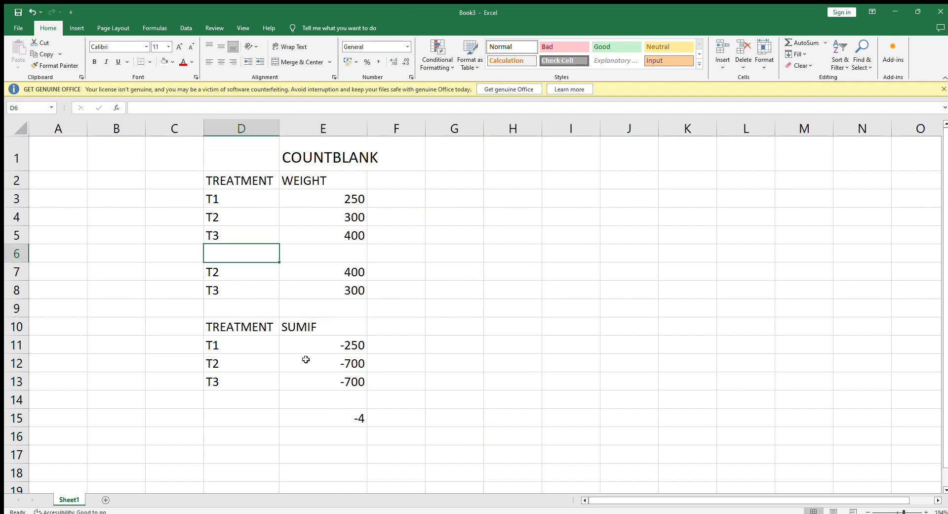
{"action": "left_click", "coordinate": [357, 421]}
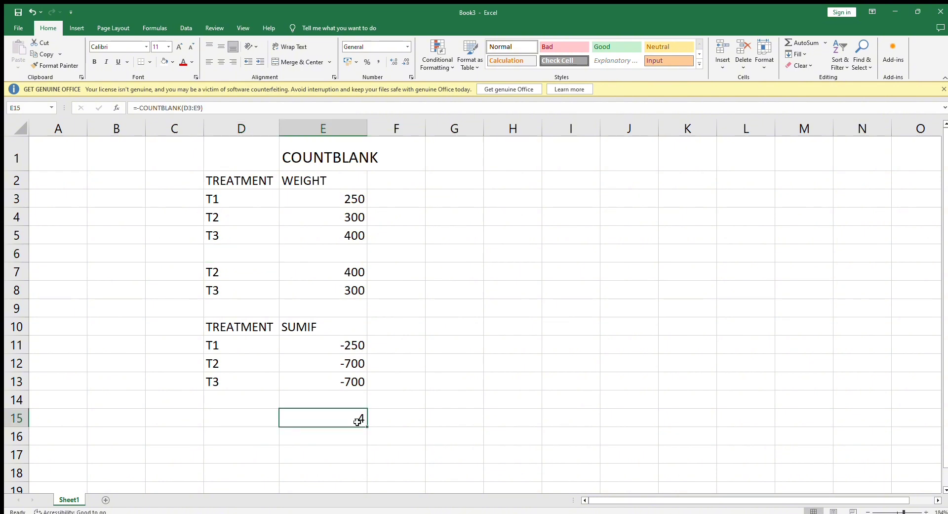
Label the blank-cell count by entering COUNTBLANK in cell D15
{"action": "left_click", "coordinate": [242, 412]}
{"action": "type", "text": "COUNT"}
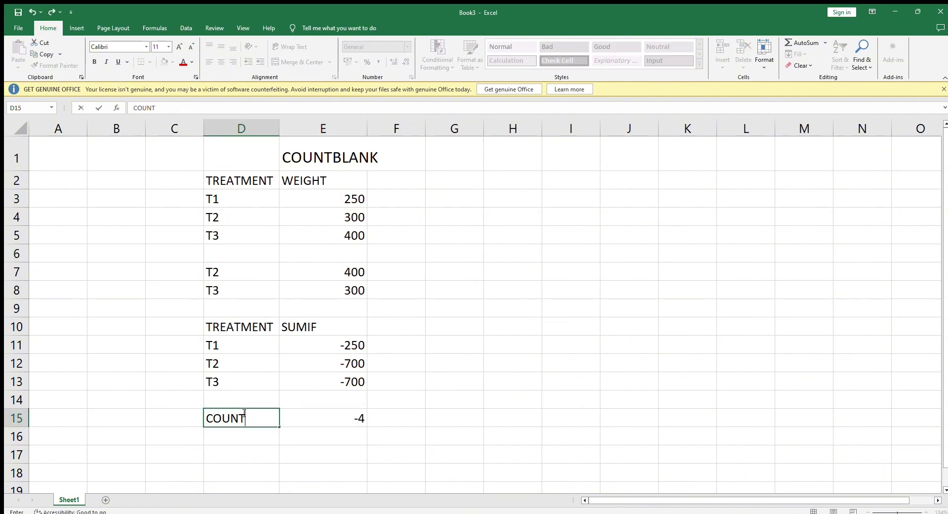
{"action": "type", "text": "BLANK"}
{"action": "key", "text": "Return"}
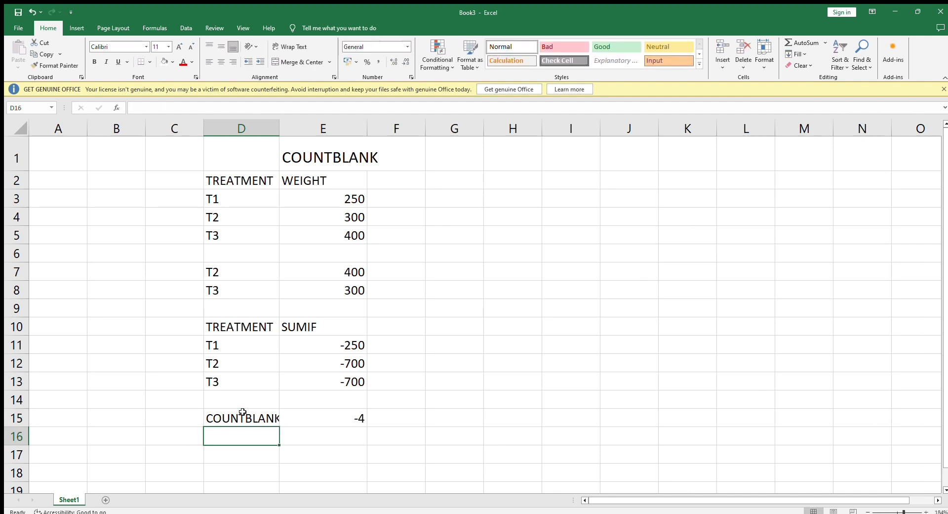
Enter the title COUNTIF in cell D1 above the treatment and weight table
{"action": "scroll", "coordinate": [377, 427], "scroll_direction": "down", "scroll_amount": 1}
{"action": "scroll", "coordinate": [350, 316], "scroll_direction": "up", "scroll_amount": 1}
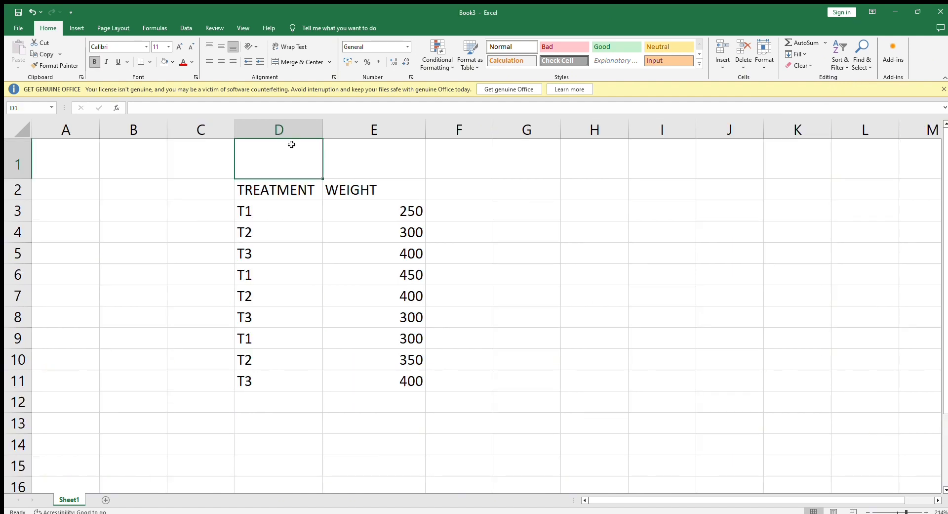
{"action": "type", "text": "COUNT"}
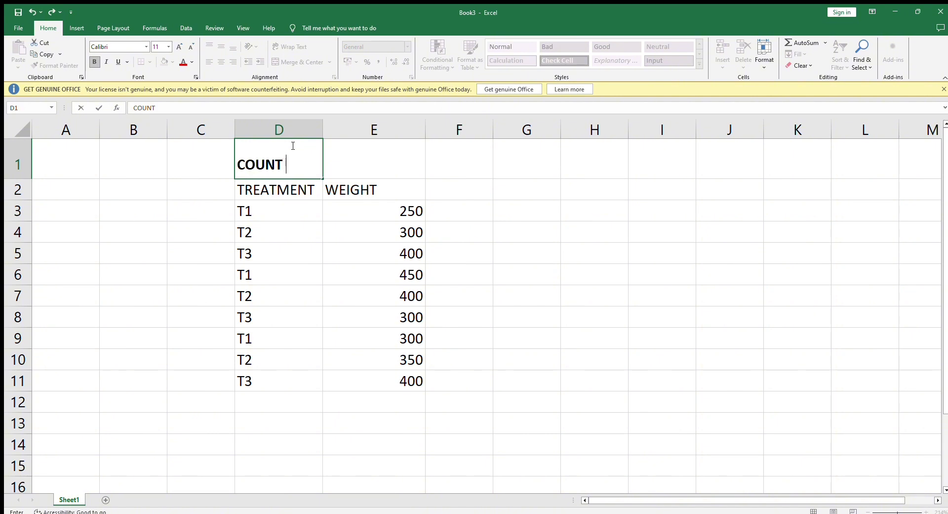
{"action": "key", "text": "BackSpace"}
{"action": "type", "text": "IF"}
{"action": "key", "text": "Return"}
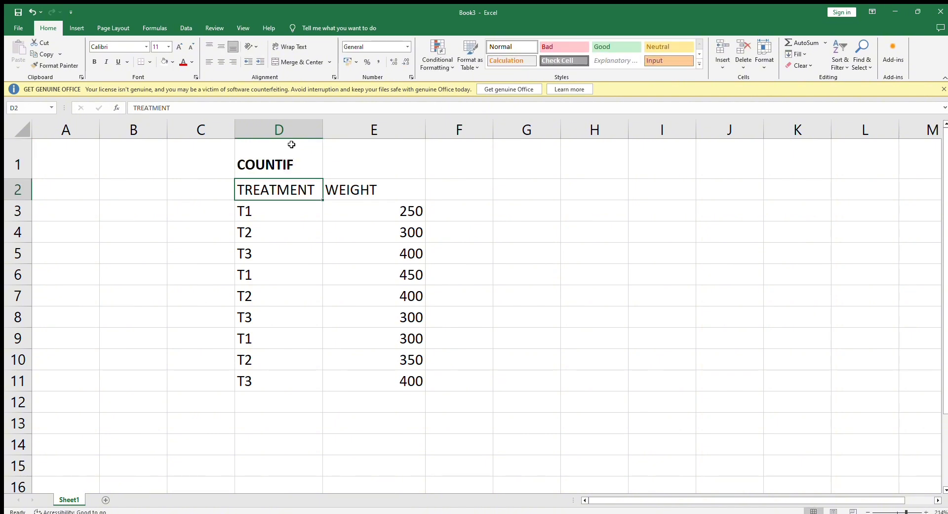
Add the headers TREATMENT in cell D13 and COUNTIF in cell E13 for a summary table below the data
{"action": "left_click", "coordinate": [289, 422]}
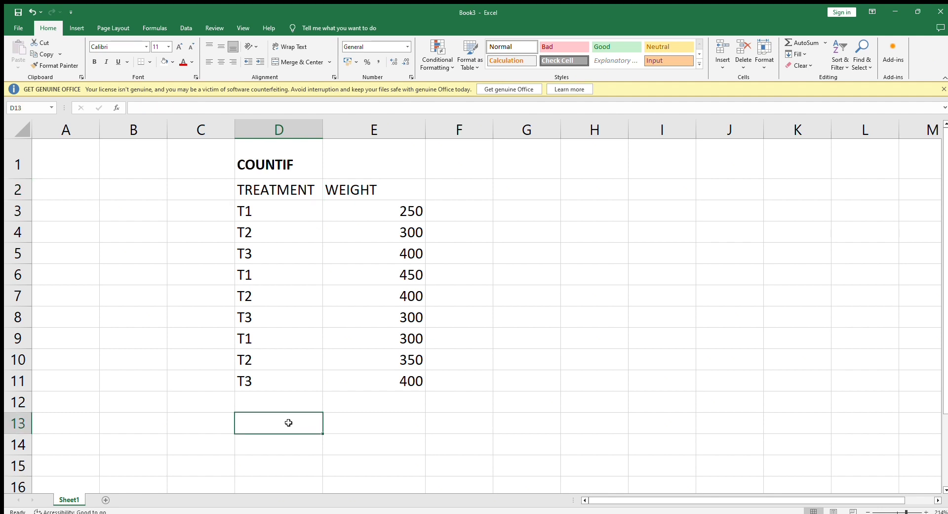
{"action": "type", "text": "TREATMEN"}
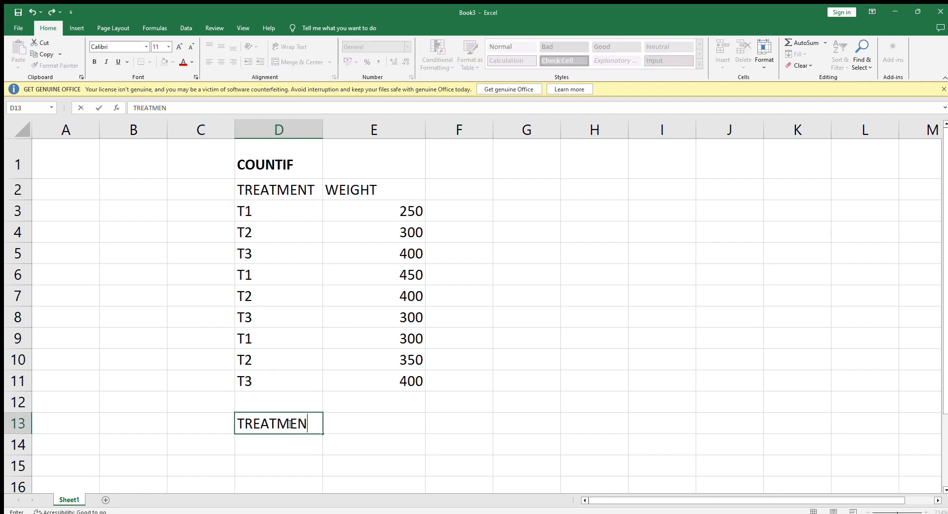
{"action": "type", "text": "T"}
{"action": "key", "text": "Tab"}
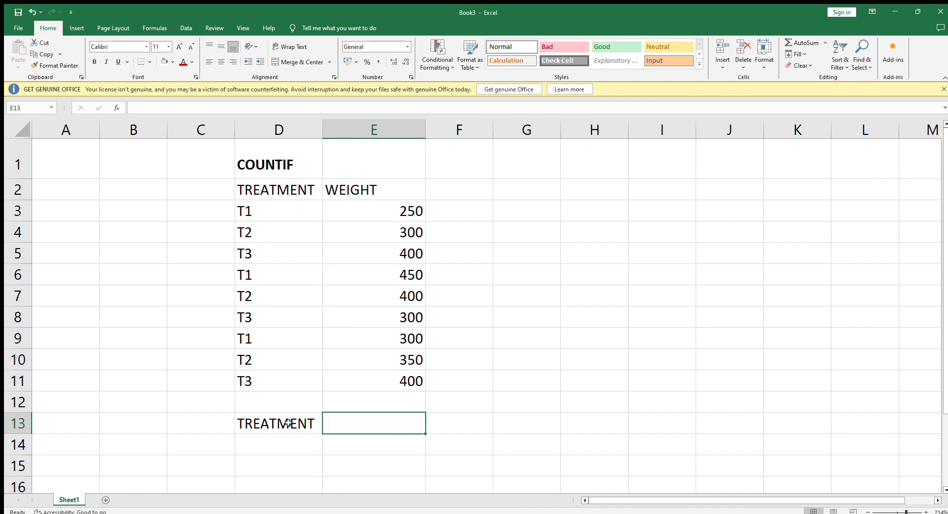
{"action": "type", "text": "COUNTUF"}
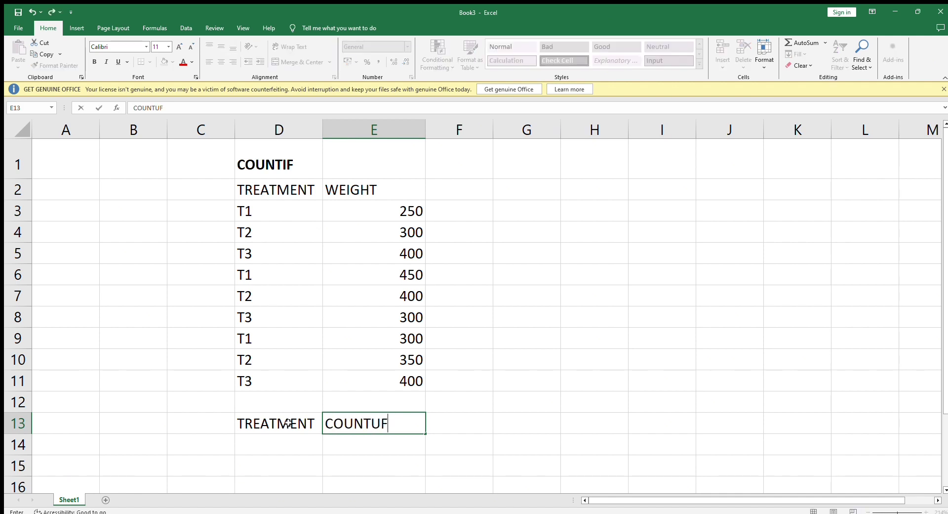
{"action": "key", "text": "BackSpace"}
{"action": "key", "text": "BackSpace"}
{"action": "type", "text": "IF"}
{"action": "key", "text": "Return"}
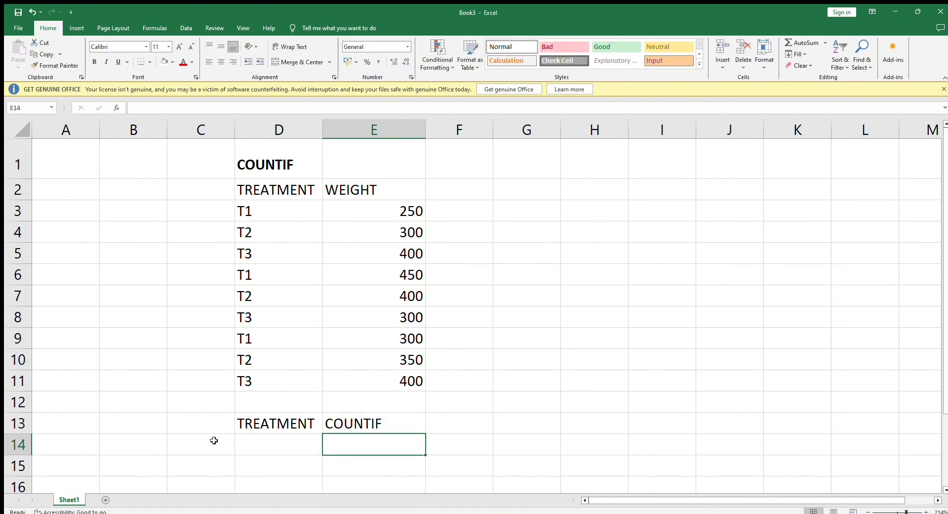
Try to count a treatment in cell E14 with the formula -COUNTIF(D3:D11,D14)
{"action": "type", "text": "-C"}
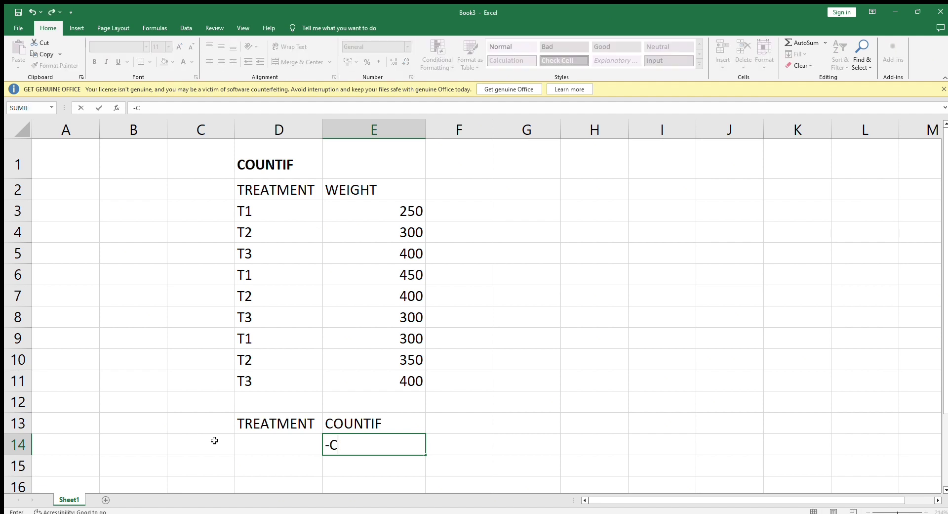
{"action": "type", "text": "OUNTIF("}
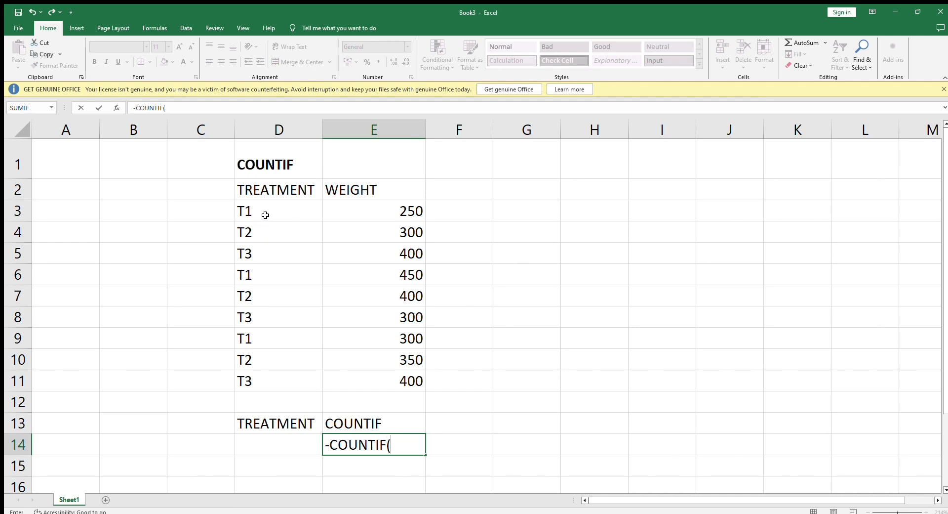
{"action": "left_click", "coordinate": [278, 452]}
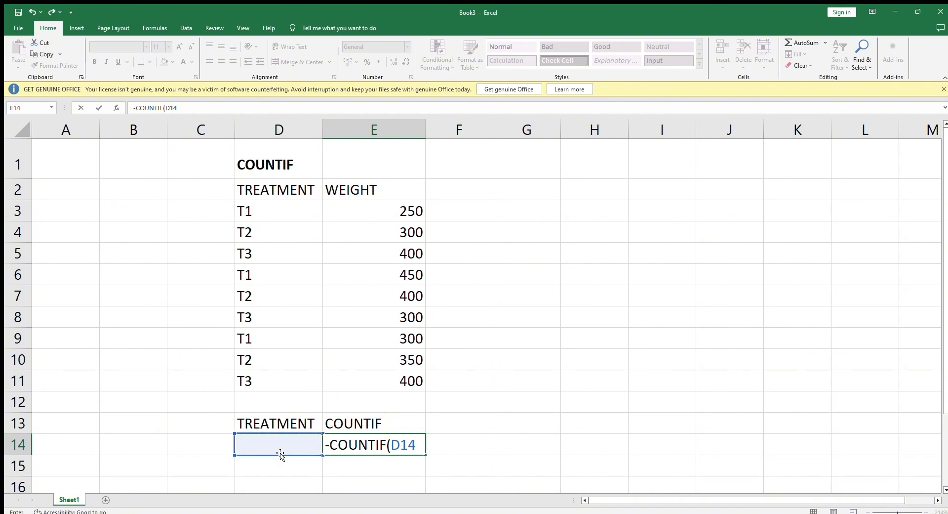
{"action": "key", "text": "BackSpace"}
{"action": "left_click", "coordinate": [200, 465]}
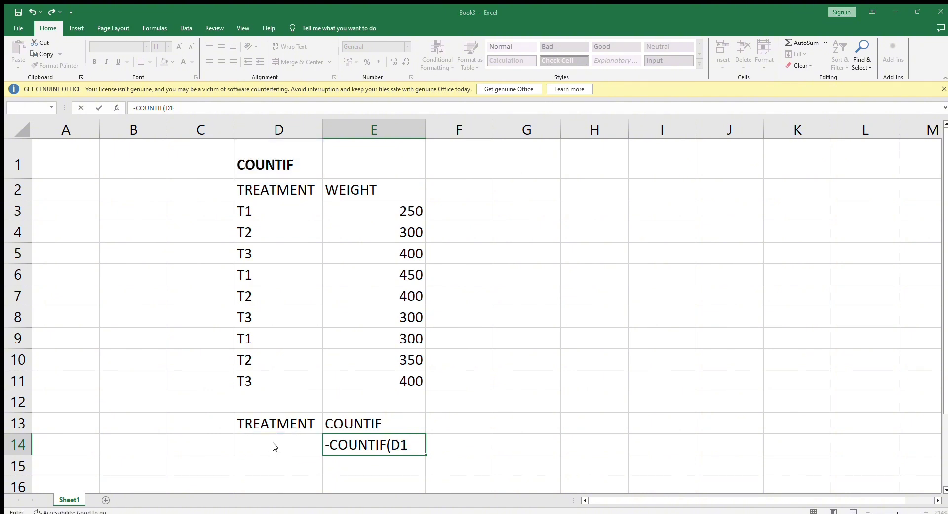
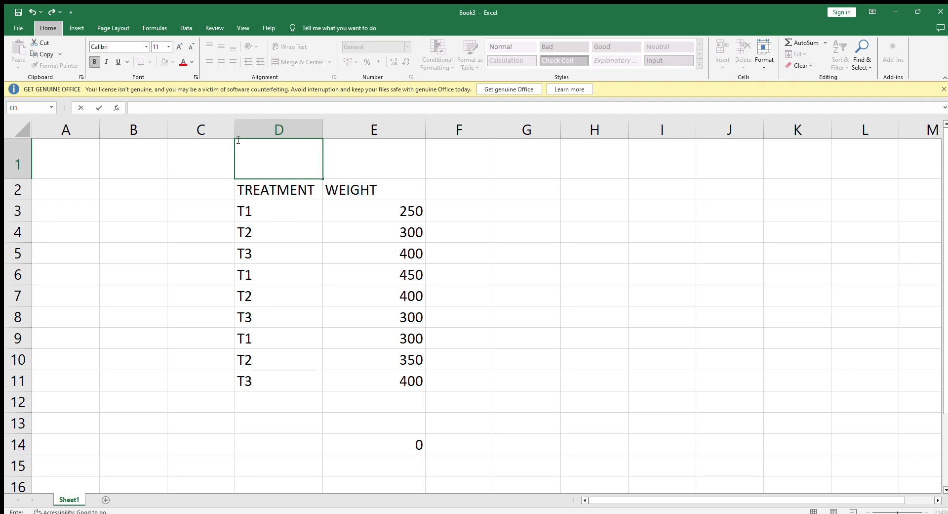
Enter the title COUNTIF again in cell D1 above the data table
{"action": "double_click", "coordinate": [262, 162]}
{"action": "type", "text": "C"}
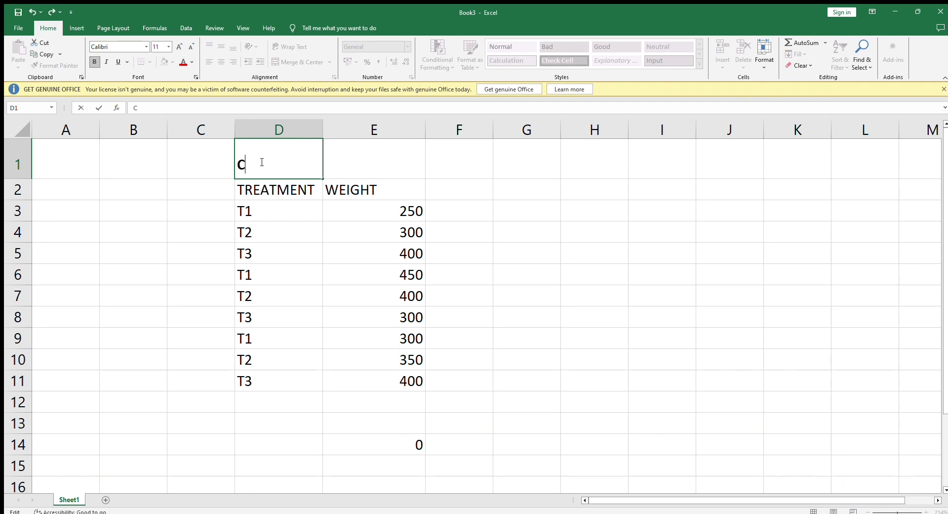
{"action": "type", "text": "OUNTIF"}
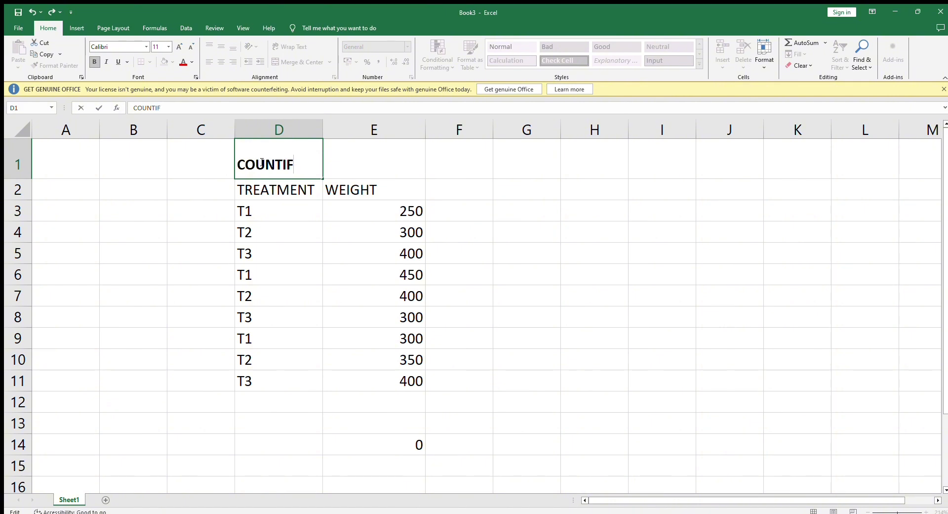
{"action": "key", "text": "Return"}
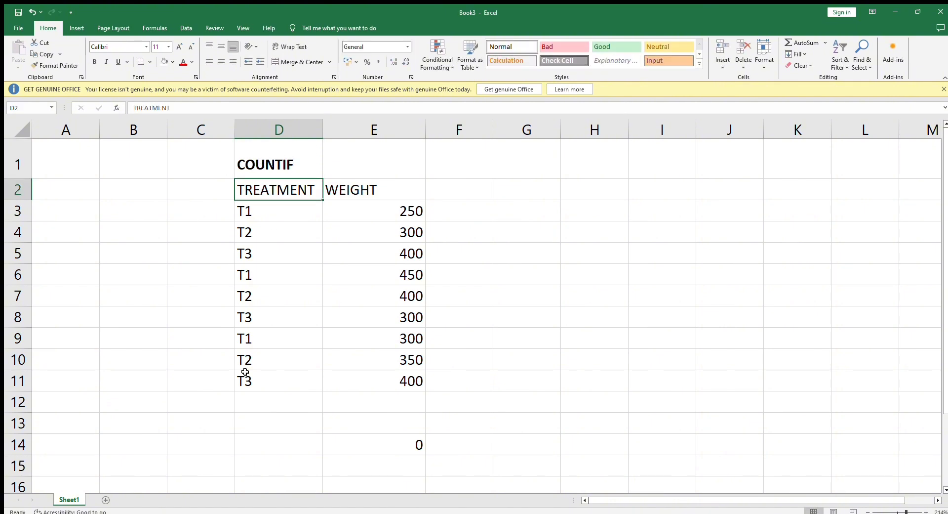
Re-enter the summary headers TREATMENT in cell D13 and COUNTIF in cell E13
{"action": "left_click", "coordinate": [276, 425]}
{"action": "type", "text": "TREAT"}
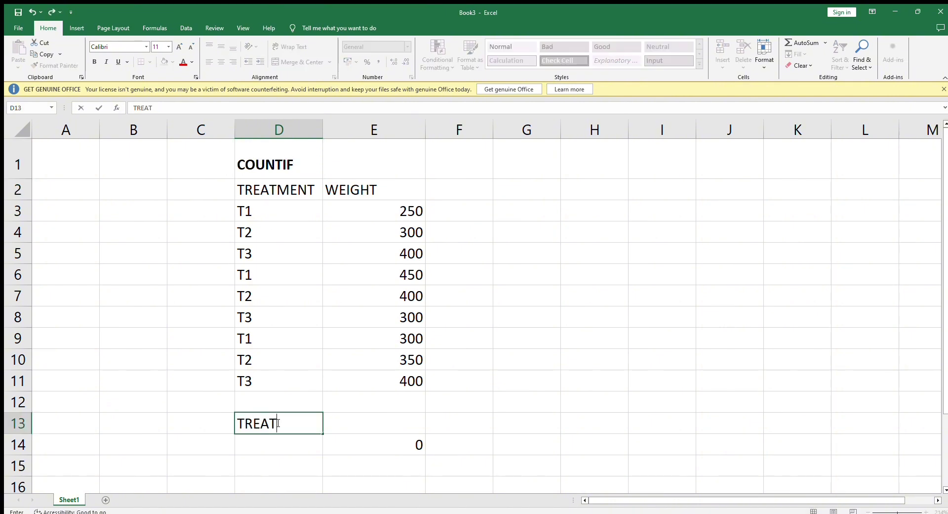
{"action": "type", "text": "MENT"}
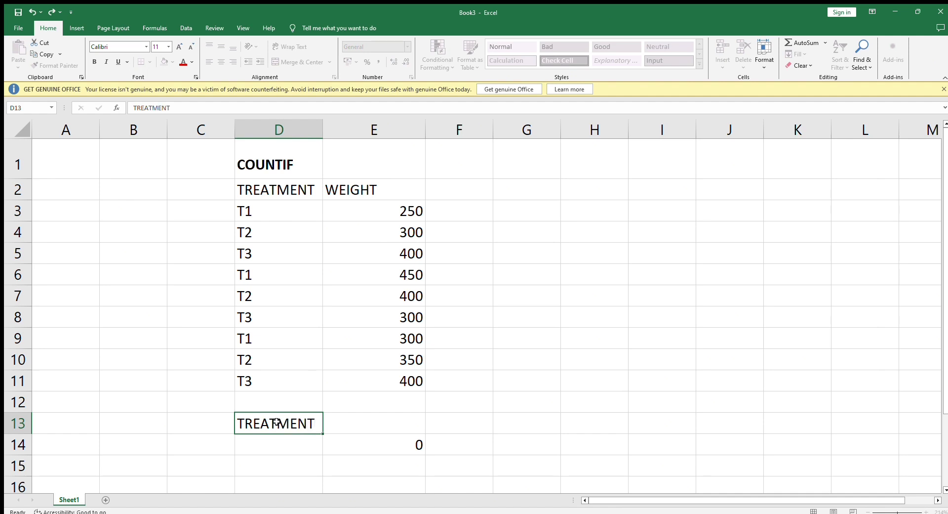
{"action": "key", "text": "Tab"}
{"action": "type", "text": "COUNTIF"}
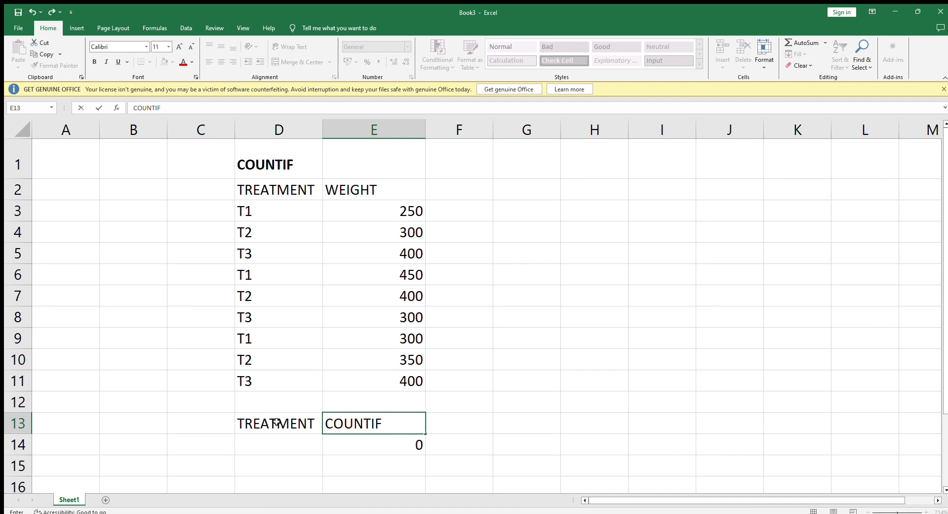
{"action": "key", "text": "Return"}
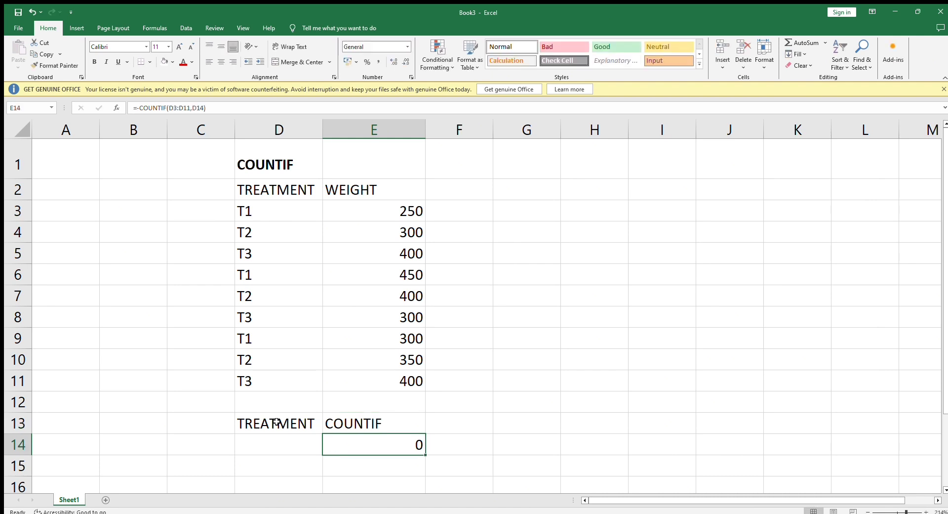
Delete the existing COUNTIF formula from cell E14
{"action": "key", "text": "BackSpace"}
{"action": "key", "text": "Tab"}
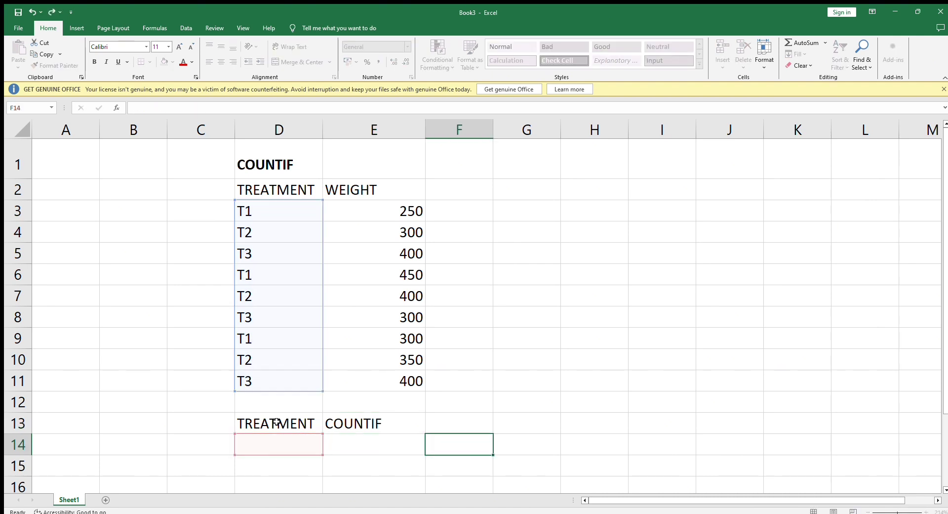
{"action": "left_click", "coordinate": [351, 445]}
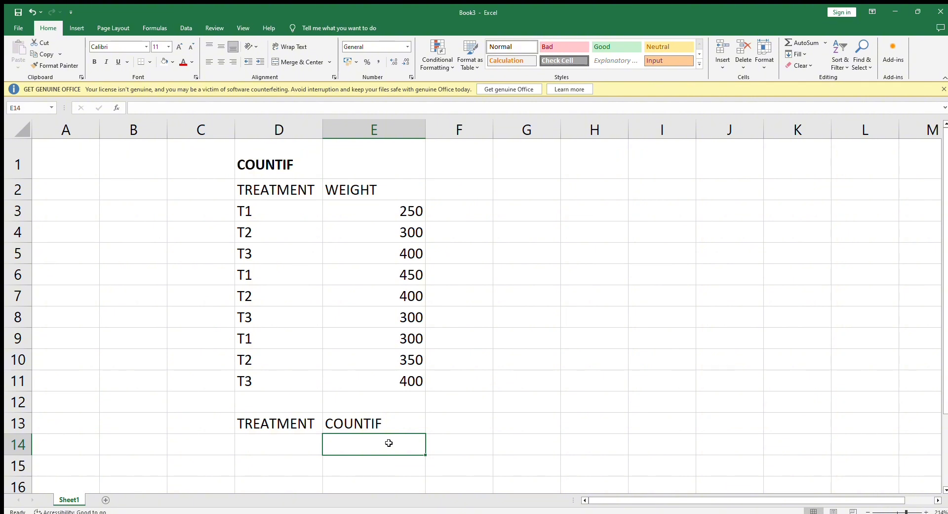
Enter T1 in cell D14 and count its occurrences in cell E14 with -COUNTIF(D3:D12,D14)
{"action": "left_click", "coordinate": [300, 454]}
{"action": "type", "text": "T1"}
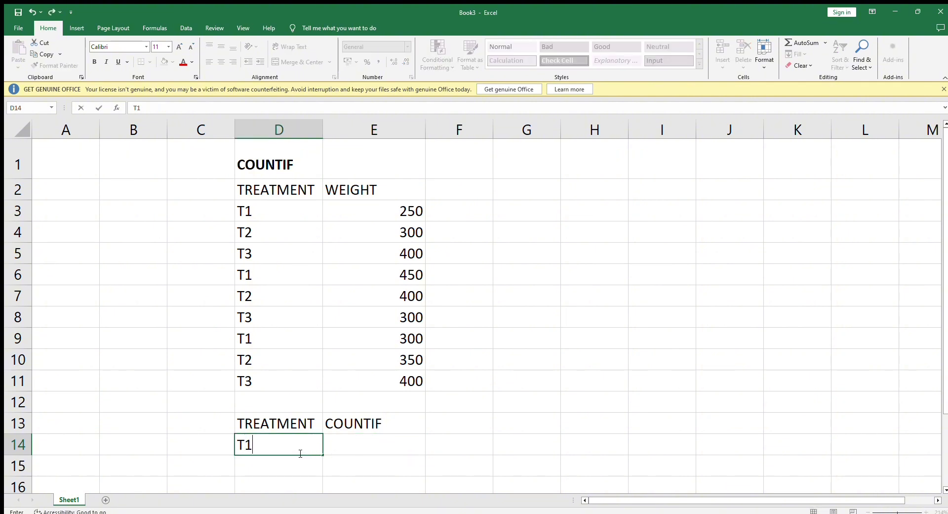
{"action": "left_click", "coordinate": [342, 440]}
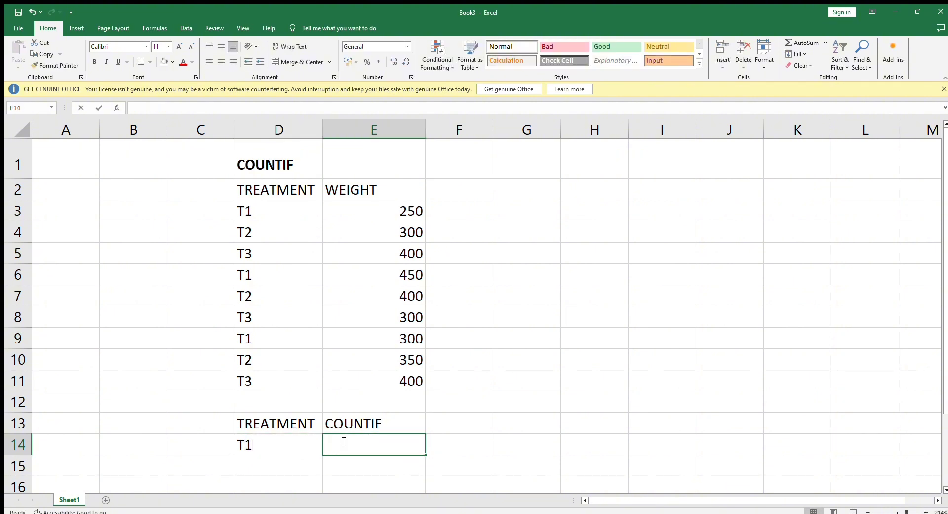
{"action": "type", "text": "-COUNT"}
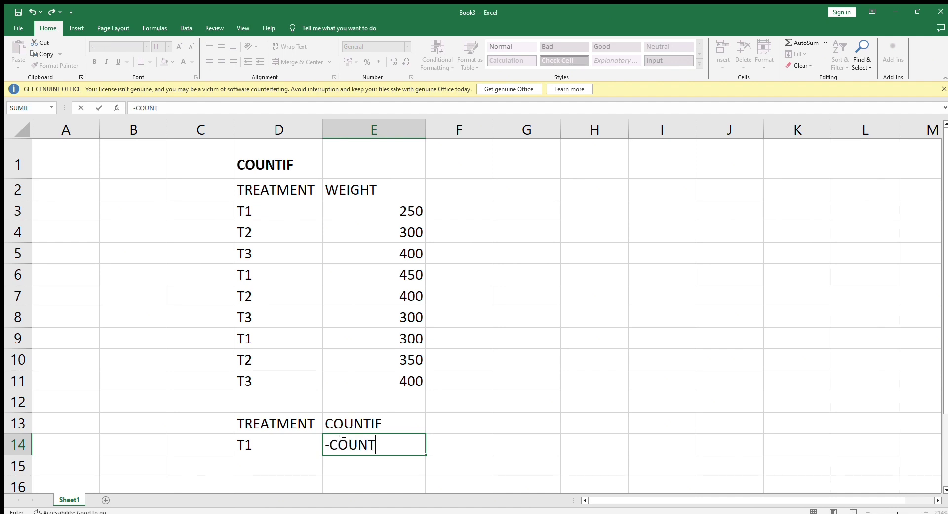
{"action": "type", "text": "IF("}
{"action": "left_click_drag", "start_coordinate": [267, 212], "coordinate": [281, 393]}
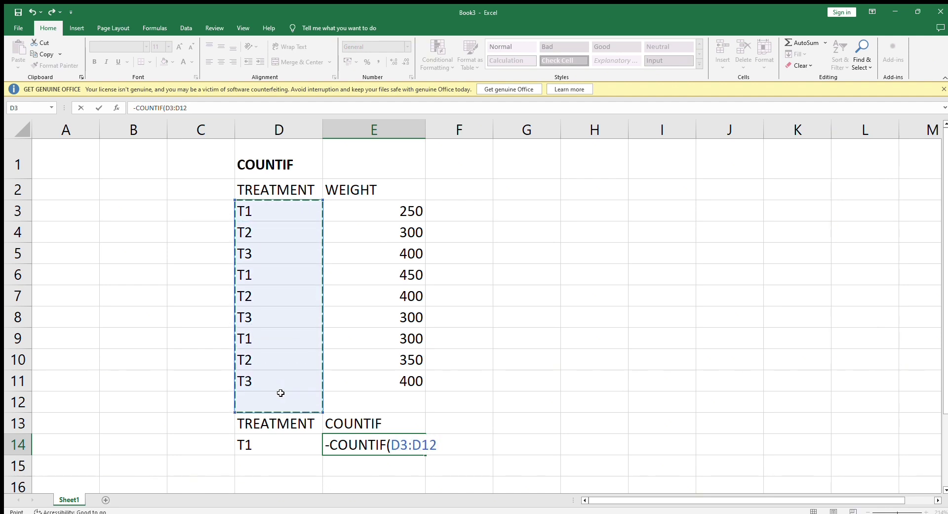
{"action": "type", "text": ","}
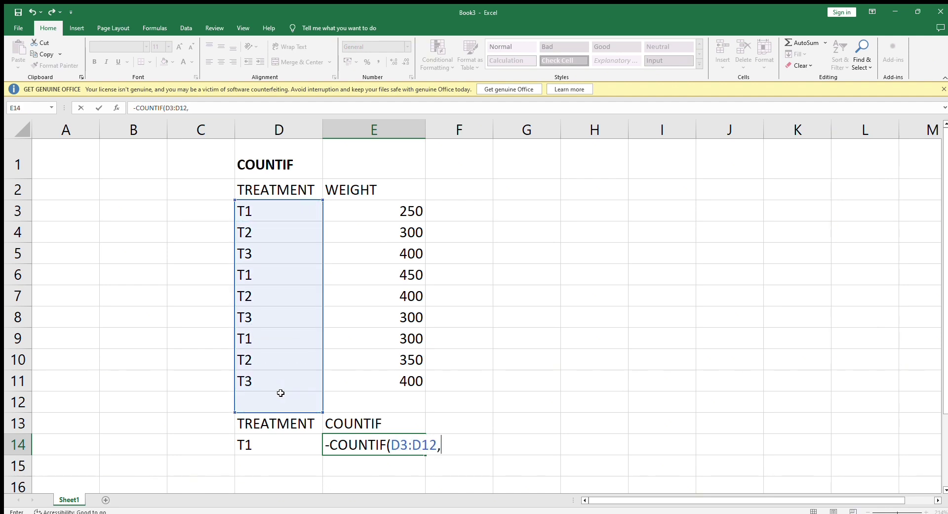
{"action": "left_click", "coordinate": [265, 448]}
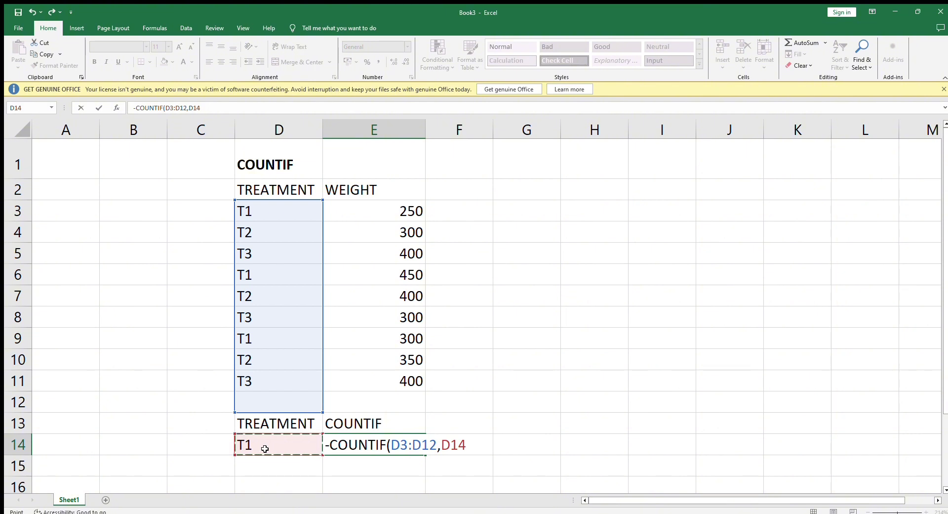
{"action": "type", "text": ")"}
{"action": "key", "text": "Return"}
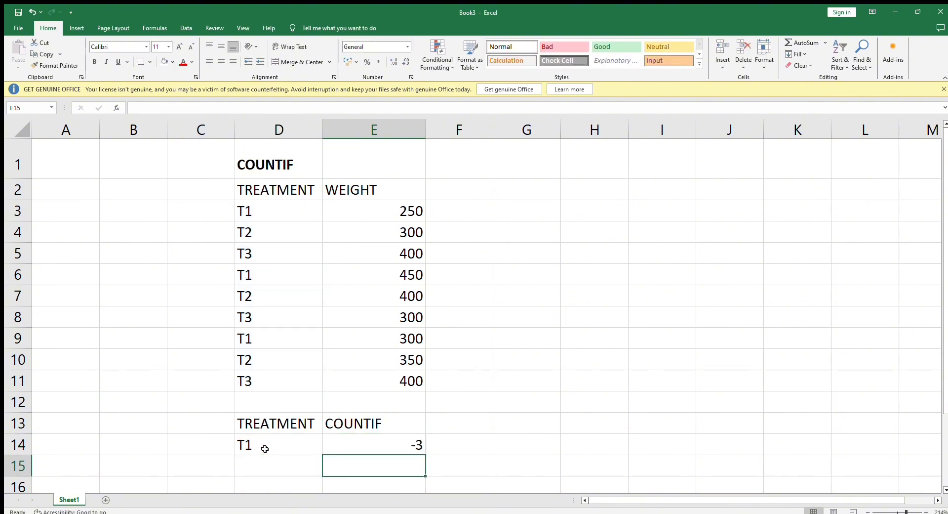
Enter T2 in cell D15 and T3 in cell D16, and copy the COUNTIF formula from E14 down to E16
{"action": "left_click", "coordinate": [278, 470]}
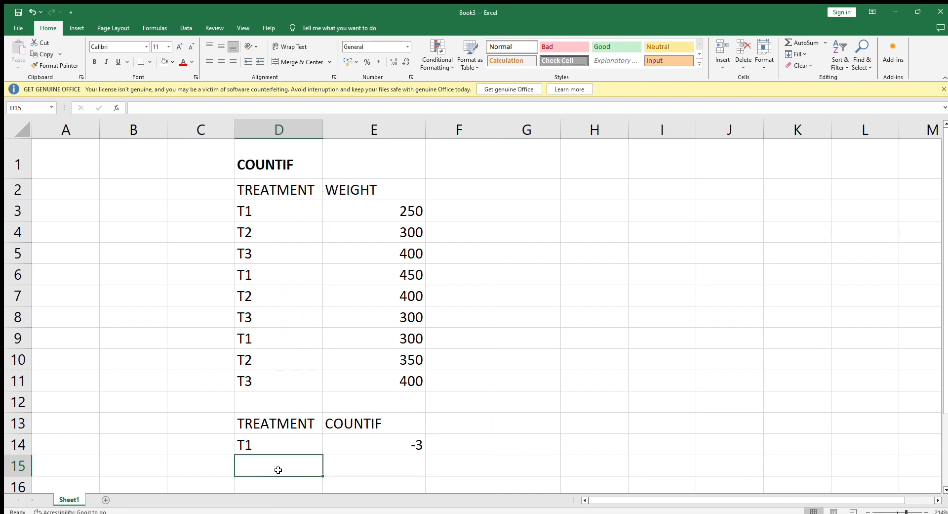
{"action": "type", "text": "T2"}
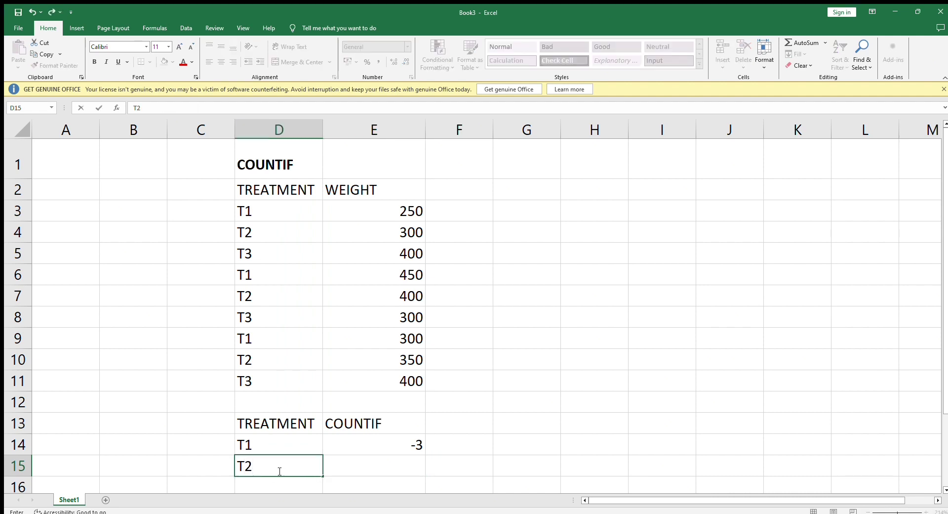
{"action": "key", "text": "Return"}
{"action": "type", "text": "T3"}
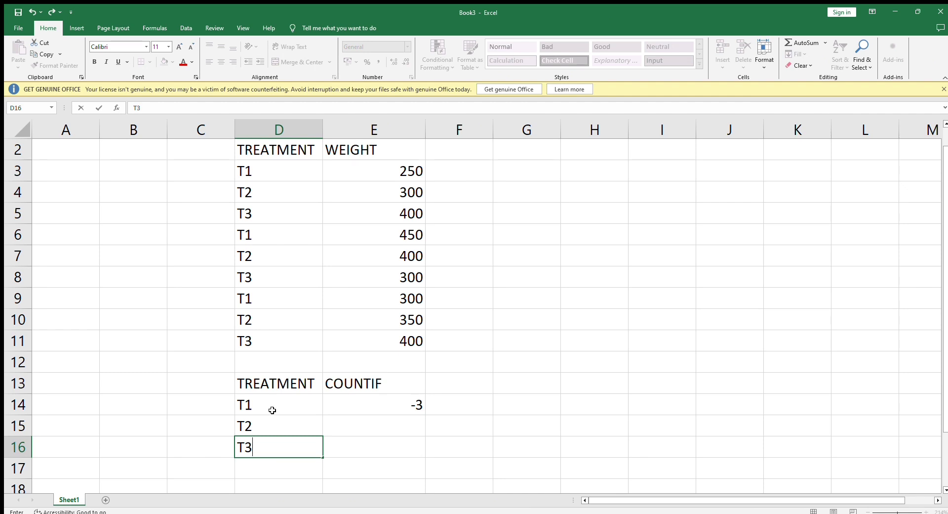
{"action": "left_click", "coordinate": [395, 407]}
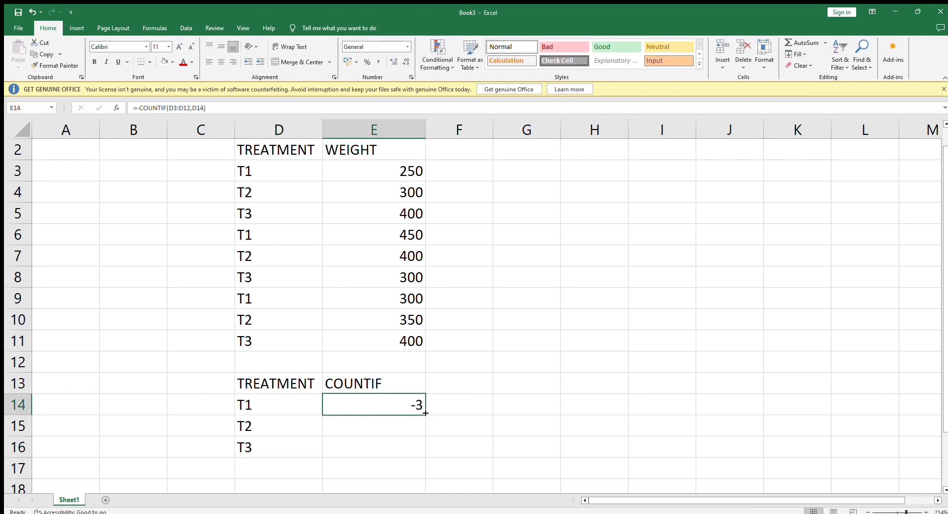
{"action": "left_click_drag", "start_coordinate": [425, 413], "coordinate": [419, 458]}
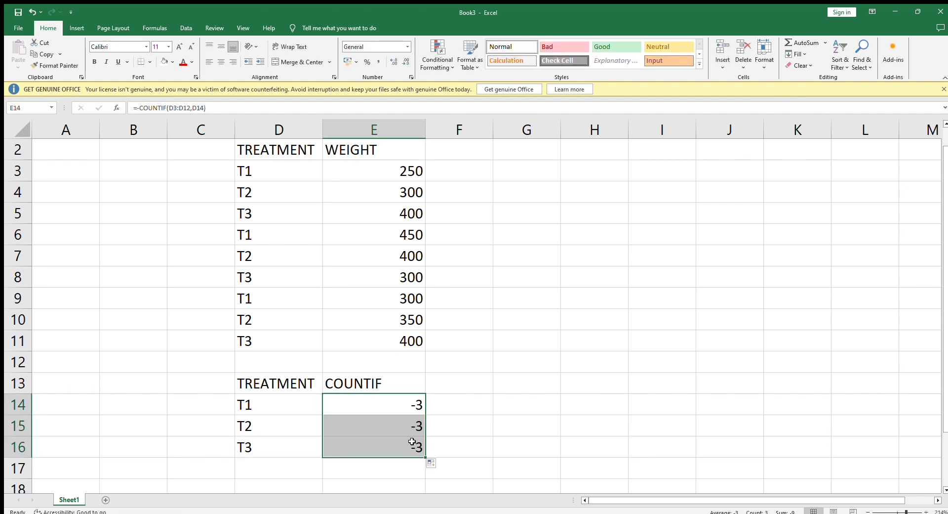
Count the T3 entries separately in cell G11 with the formula -COUNTIF(D3:D11,D16)
{"action": "left_click", "coordinate": [541, 348]}
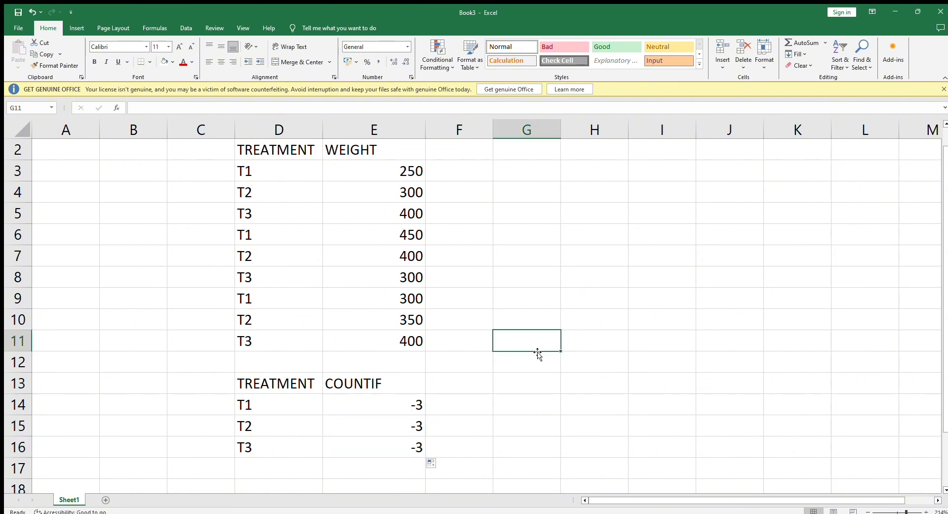
{"action": "type", "text": "CO"}
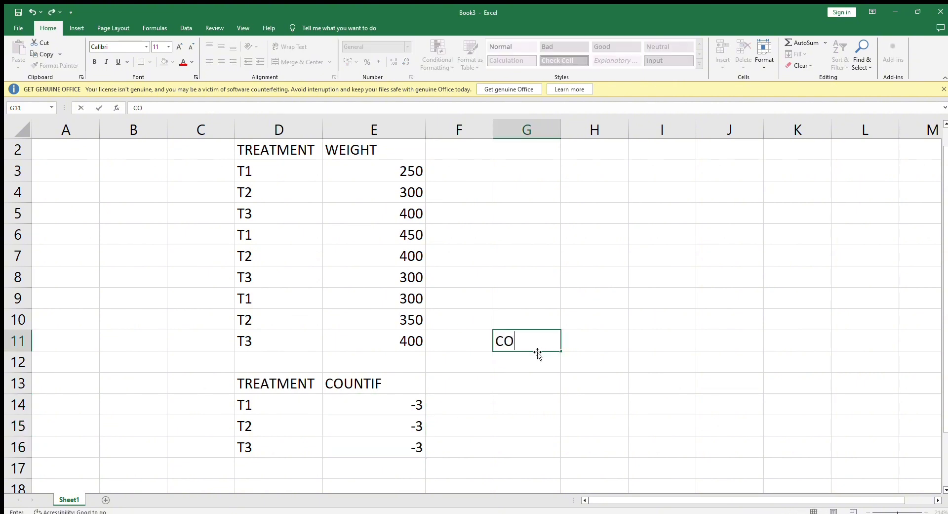
{"action": "type", "text": "UNTI"}
{"action": "key", "text": "BackSpace"}
{"action": "key", "text": "BackSpace"}
{"action": "key", "text": "BackSpace"}
{"action": "key", "text": "BackSpace"}
{"action": "key", "text": "BackSpace"}
{"action": "key", "text": "BackSpace"}
{"action": "type", "text": "-"}
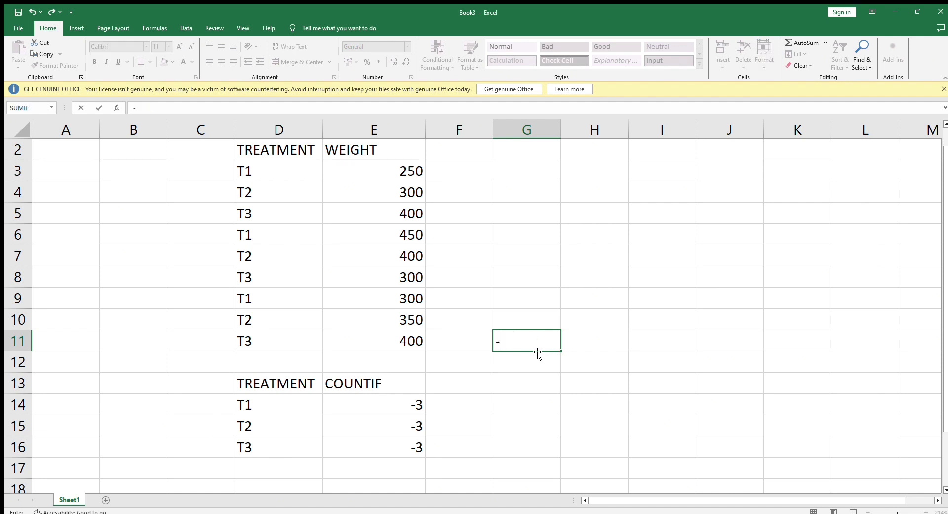
{"action": "type", "text": "CI"}
{"action": "type", "text": "OUNTIF"}
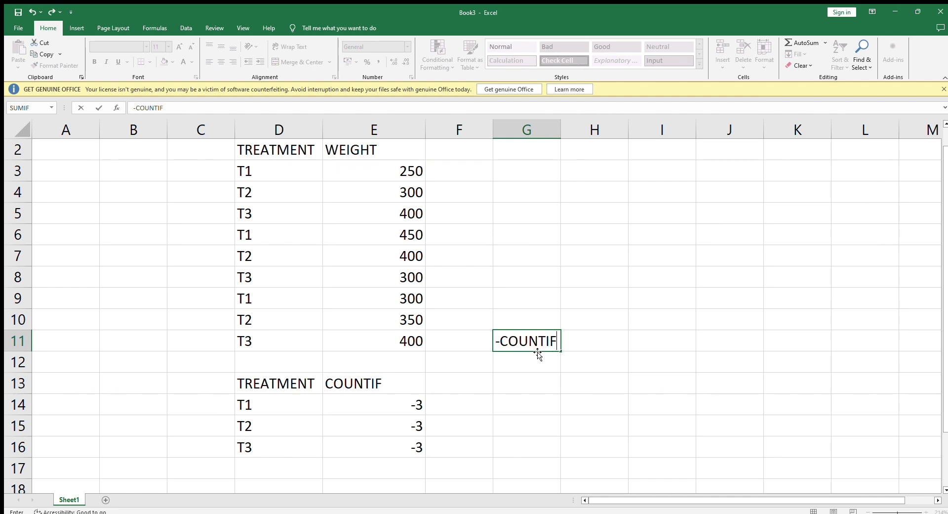
{"action": "type", "text": "("}
{"action": "left_click_drag", "start_coordinate": [272, 176], "coordinate": [280, 336]}
{"action": "left_click", "coordinate": [266, 447]}
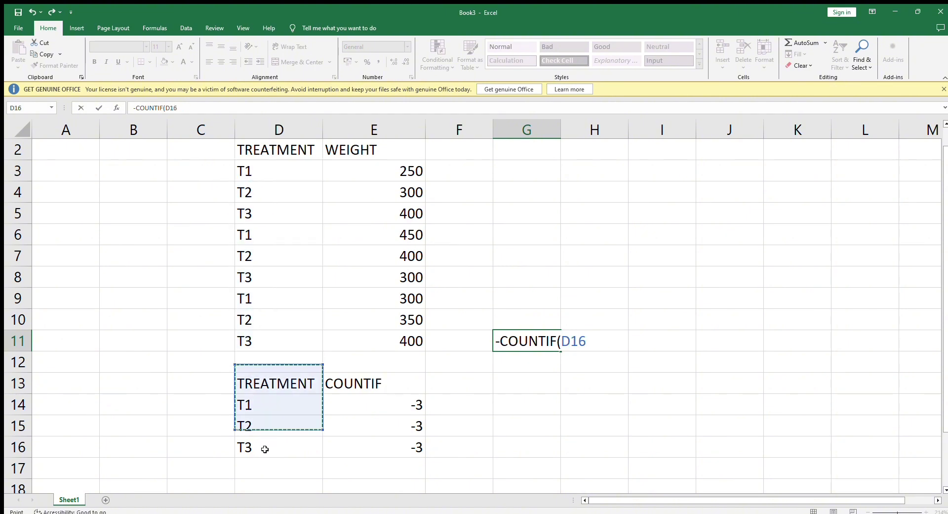
{"action": "left_click", "coordinate": [274, 178]}
{"action": "left_click_drag", "start_coordinate": [274, 185], "coordinate": [286, 335]}
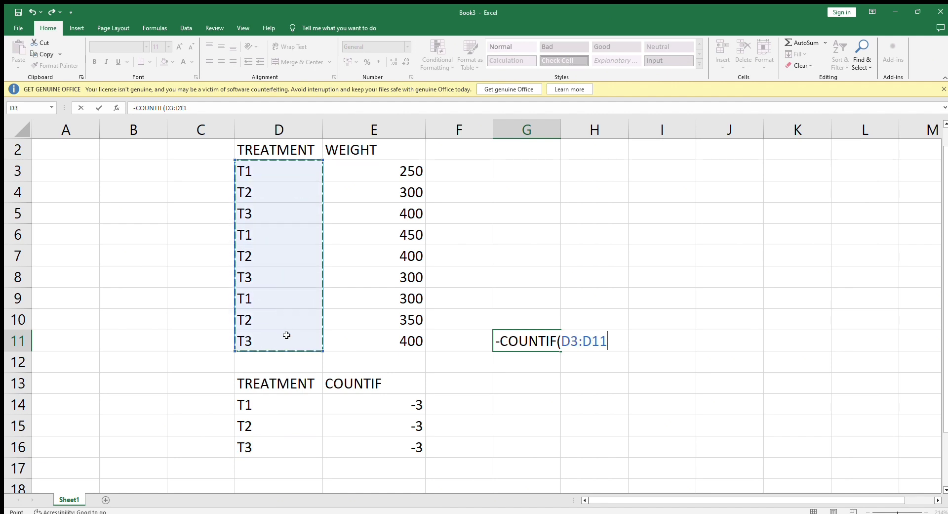
{"action": "type", "text": ","}
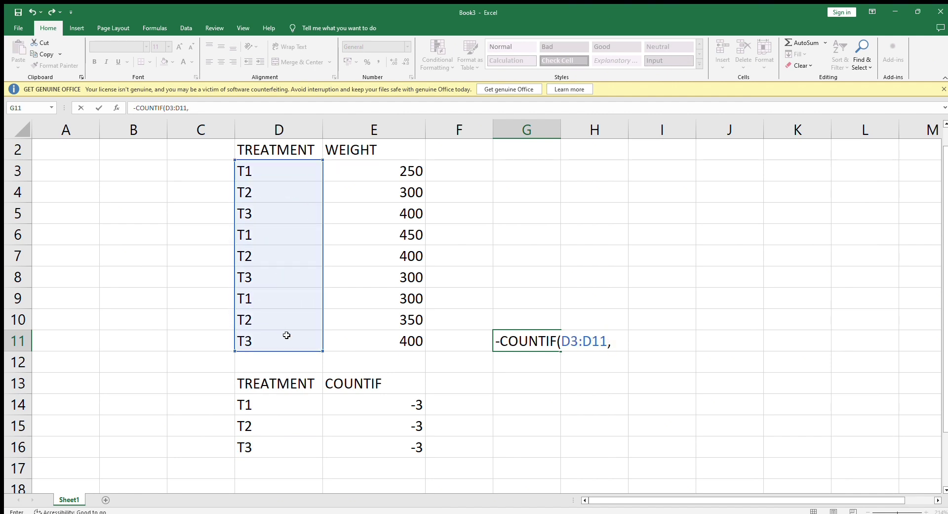
{"action": "left_click", "coordinate": [267, 447]}
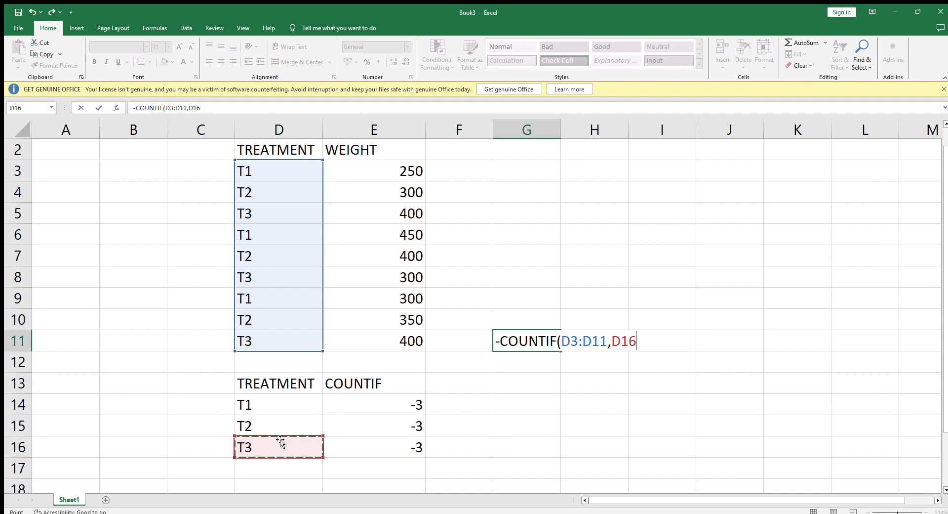
{"action": "type", "text": ")"}
{"action": "key", "text": "Return"}
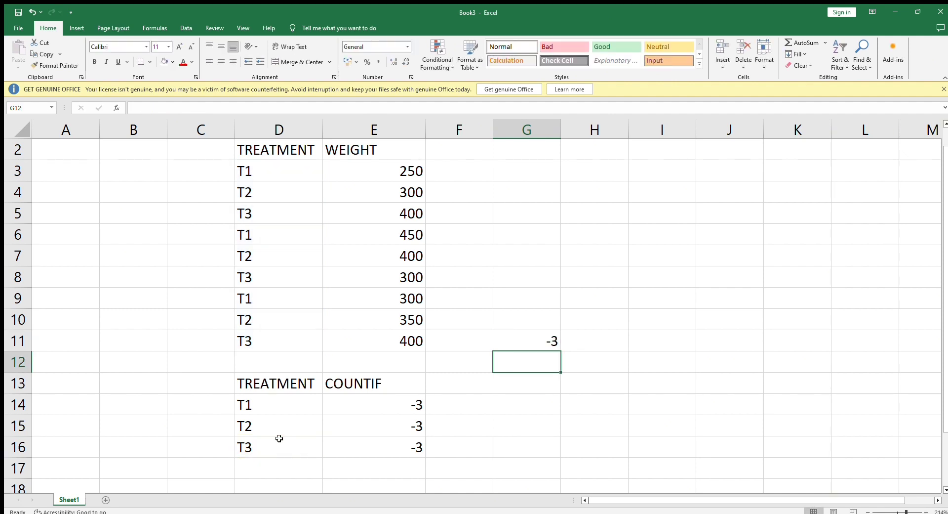
Check the T3 entries in cells D5, D8 and D11 of the treatment column
{"action": "left_click", "coordinate": [262, 212]}
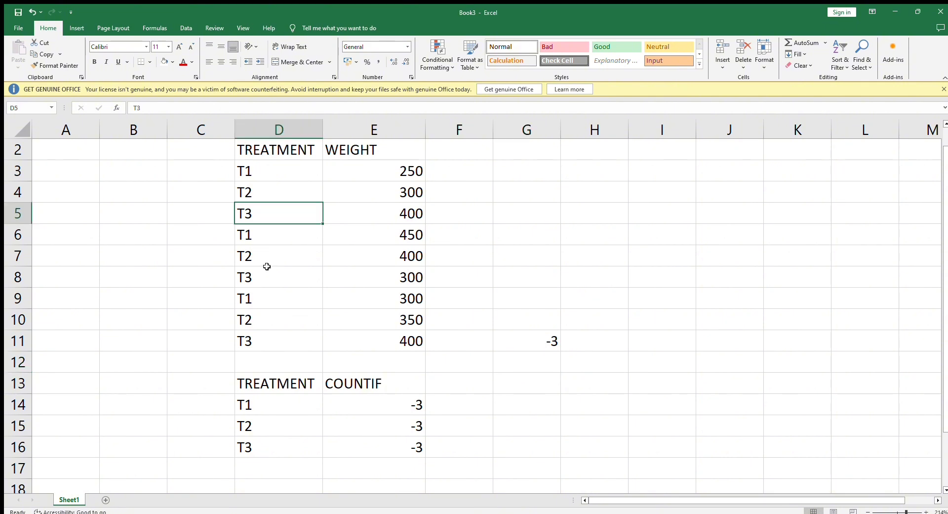
{"action": "left_click", "coordinate": [266, 277]}
{"action": "left_click", "coordinate": [274, 341]}
Replace the T1 count formula in cell E14 with -COUNTIF(D3:D11,D14)
{"action": "left_click", "coordinate": [267, 404]}
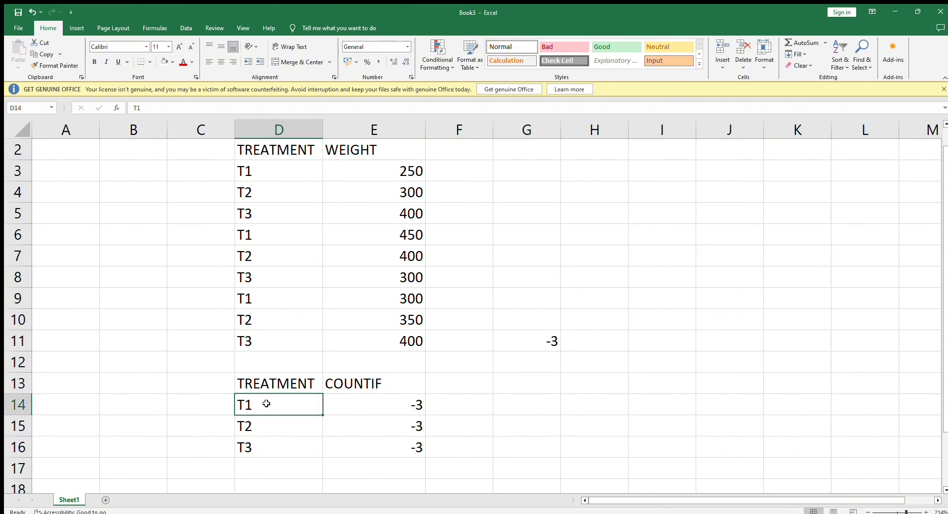
{"action": "left_click", "coordinate": [377, 407]}
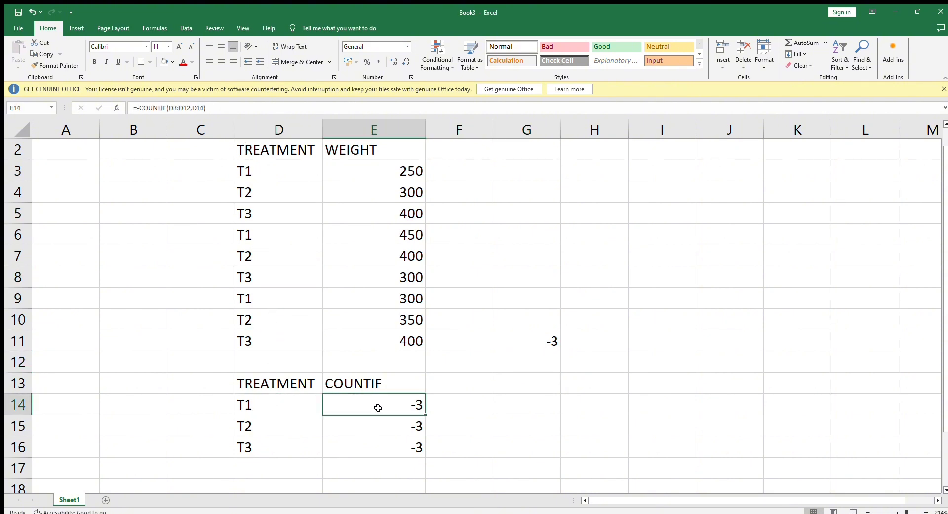
{"action": "double_click", "coordinate": [378, 407]}
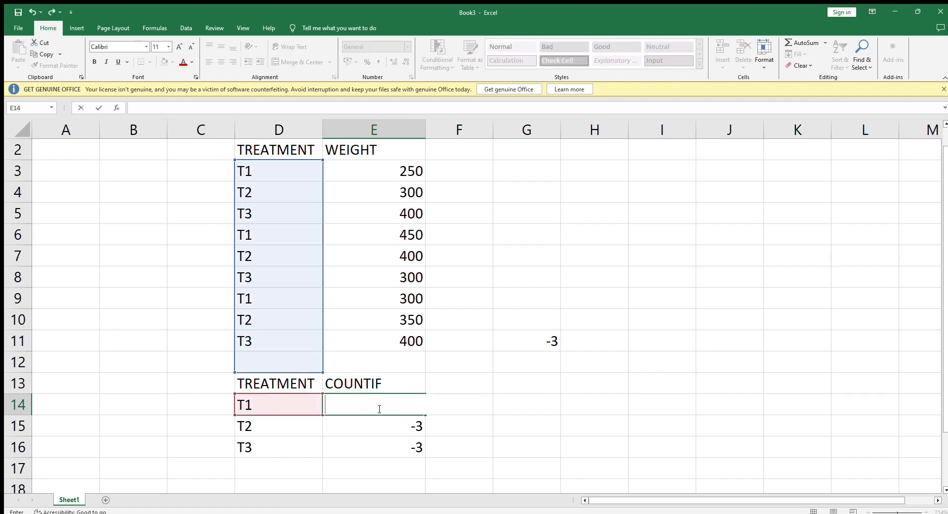
{"action": "type", "text": "-COUNT"}
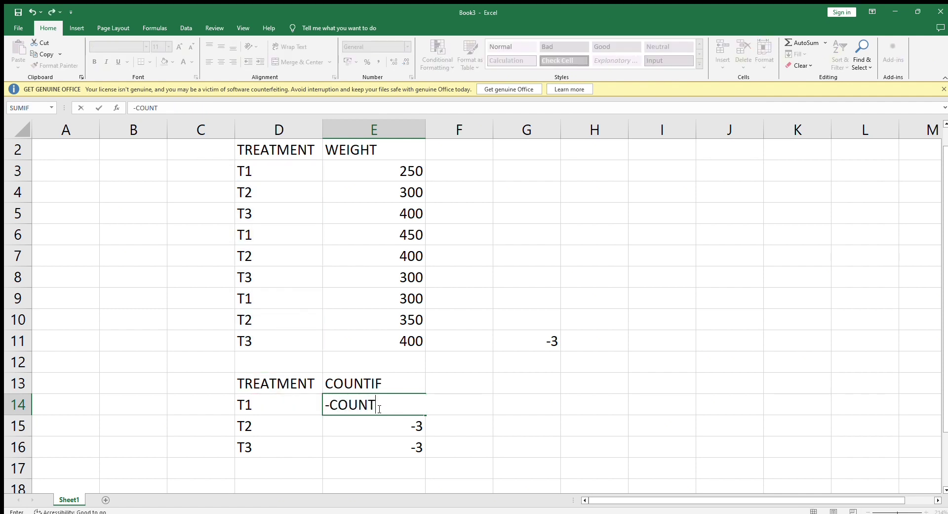
{"action": "type", "text": "IF("}
{"action": "left_click_drag", "start_coordinate": [251, 172], "coordinate": [257, 344]}
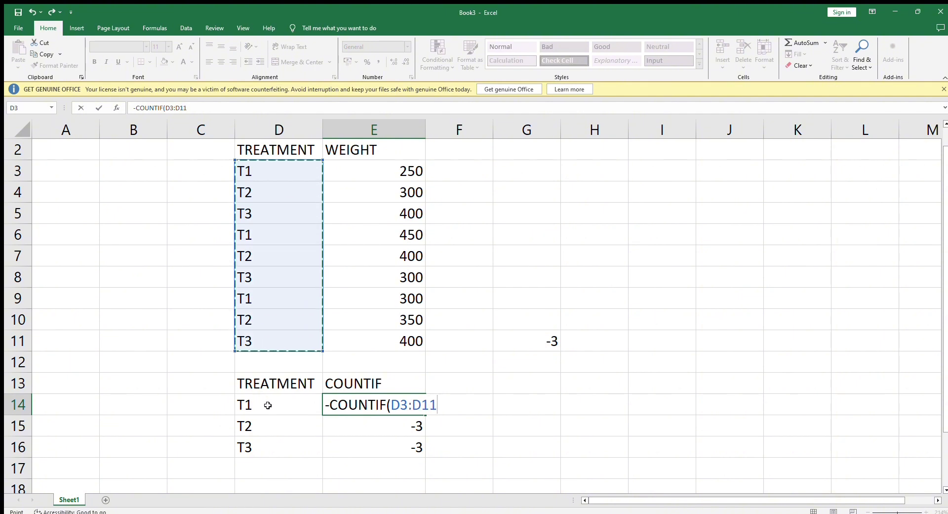
{"action": "type", "text": ","}
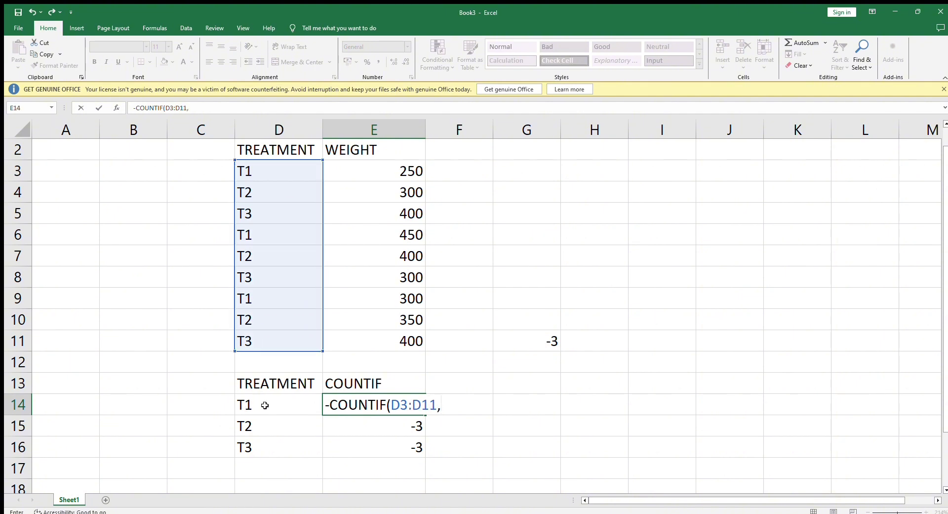
{"action": "left_click", "coordinate": [265, 405]}
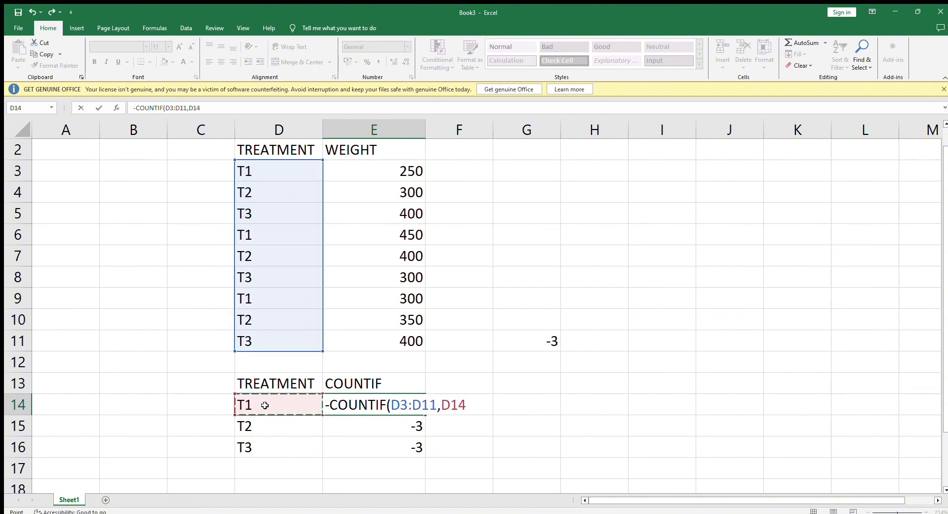
{"action": "type", "text": ")"}
{"action": "key", "text": "Return"}
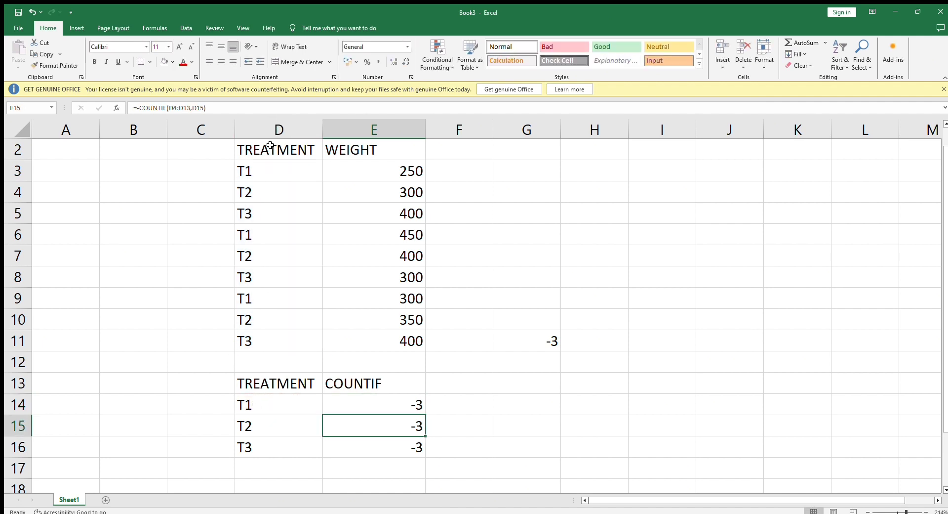
Check the T1 entries in cells D3, D6 and D9 against the COUNTIF result in cell E14
{"action": "left_click", "coordinate": [266, 171]}
{"action": "left_click", "coordinate": [255, 237]}
{"action": "left_click", "coordinate": [256, 301]}
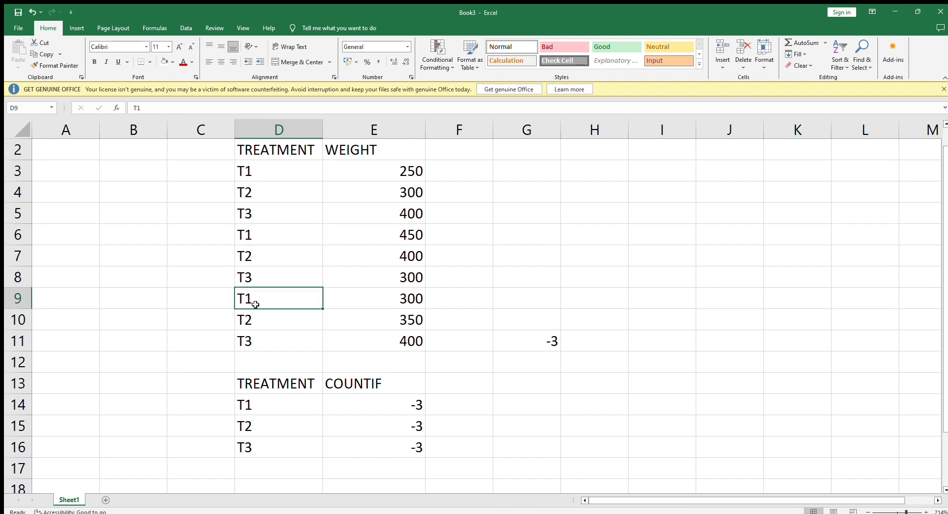
{"action": "left_click", "coordinate": [370, 407]}
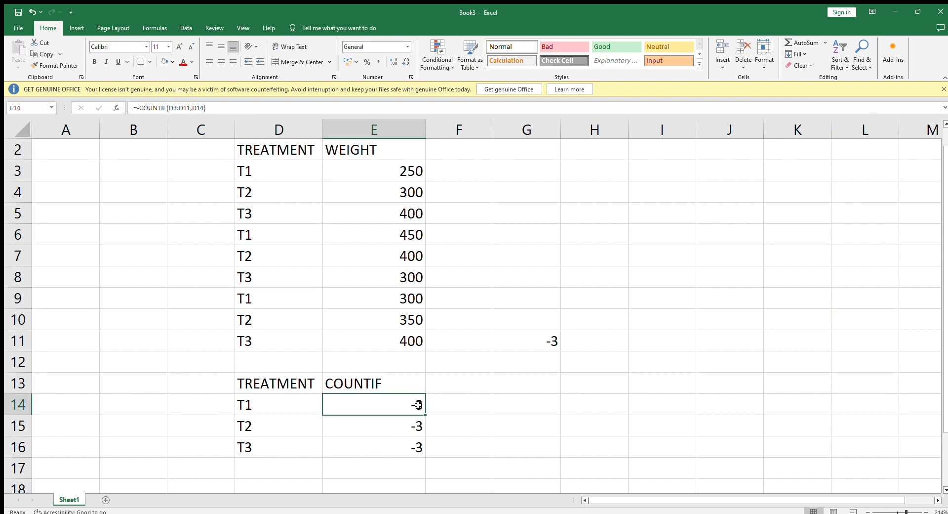